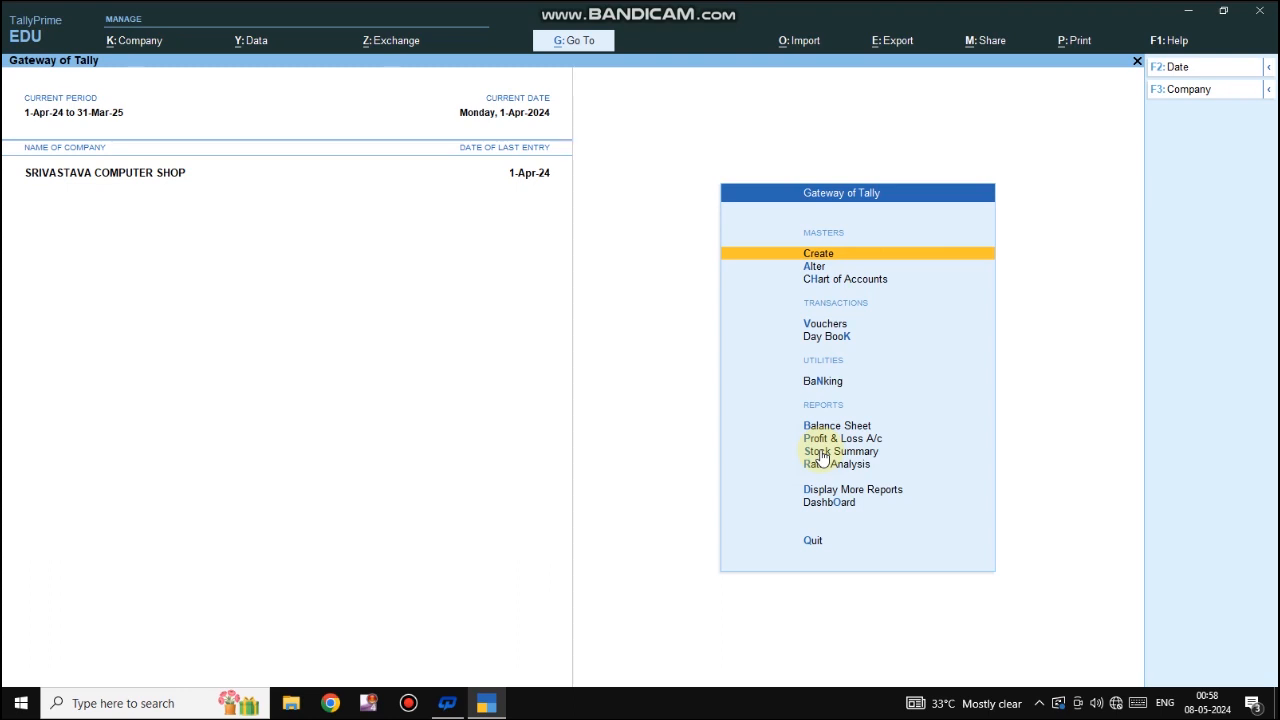
# Step: Open the form for creating a new company from the list of companies
pyautogui.press('F3')
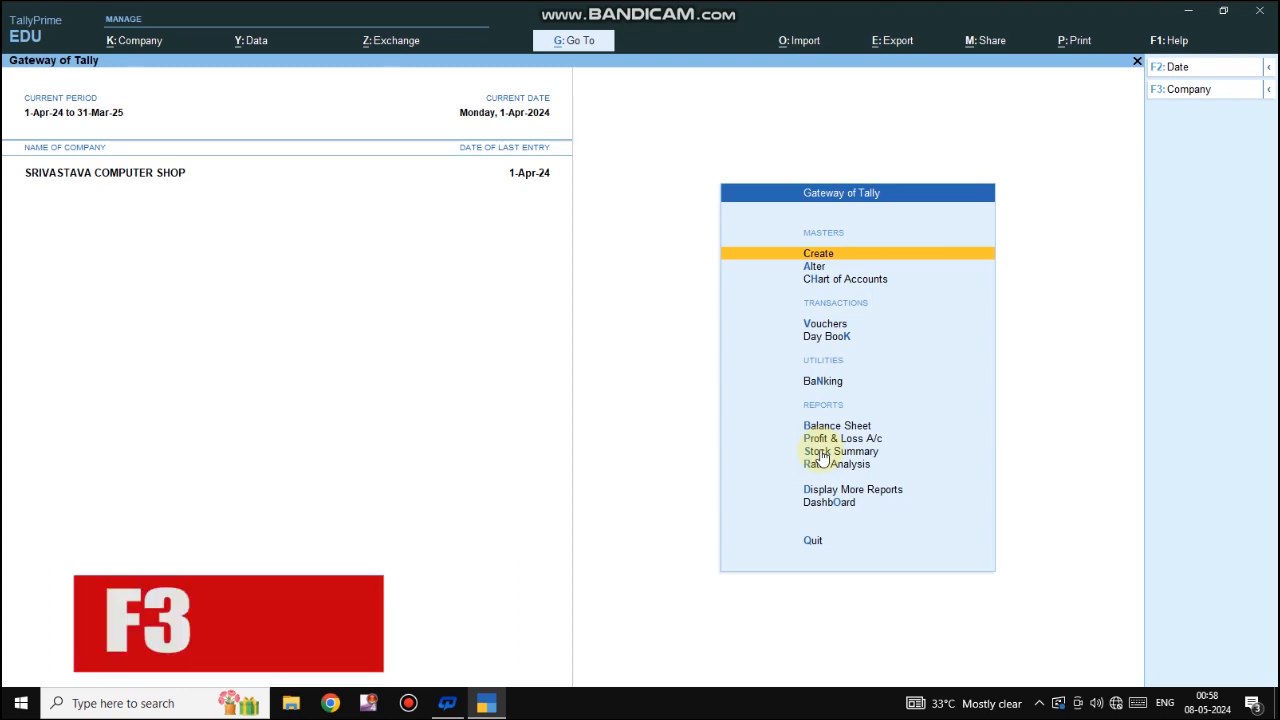
pyautogui.click(1152, 91)
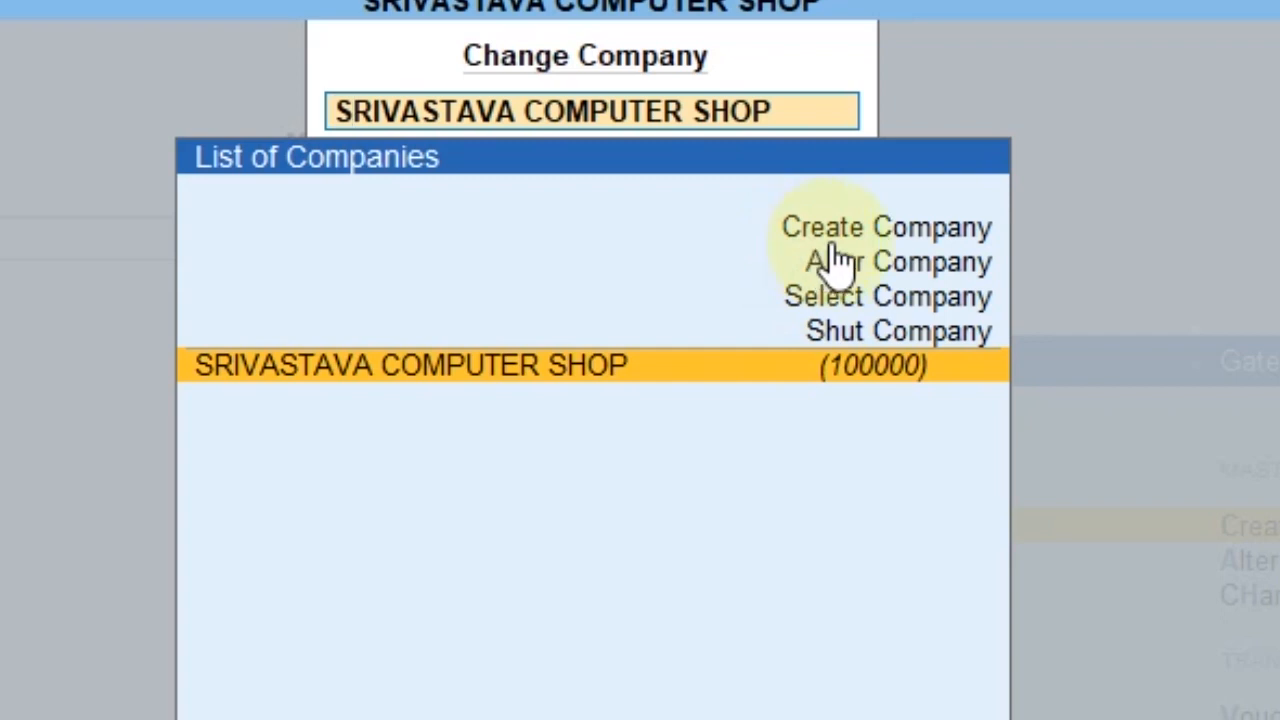
pyautogui.press('Up')
pyautogui.press('Up')
pyautogui.press('Up')
pyautogui.press('Up')
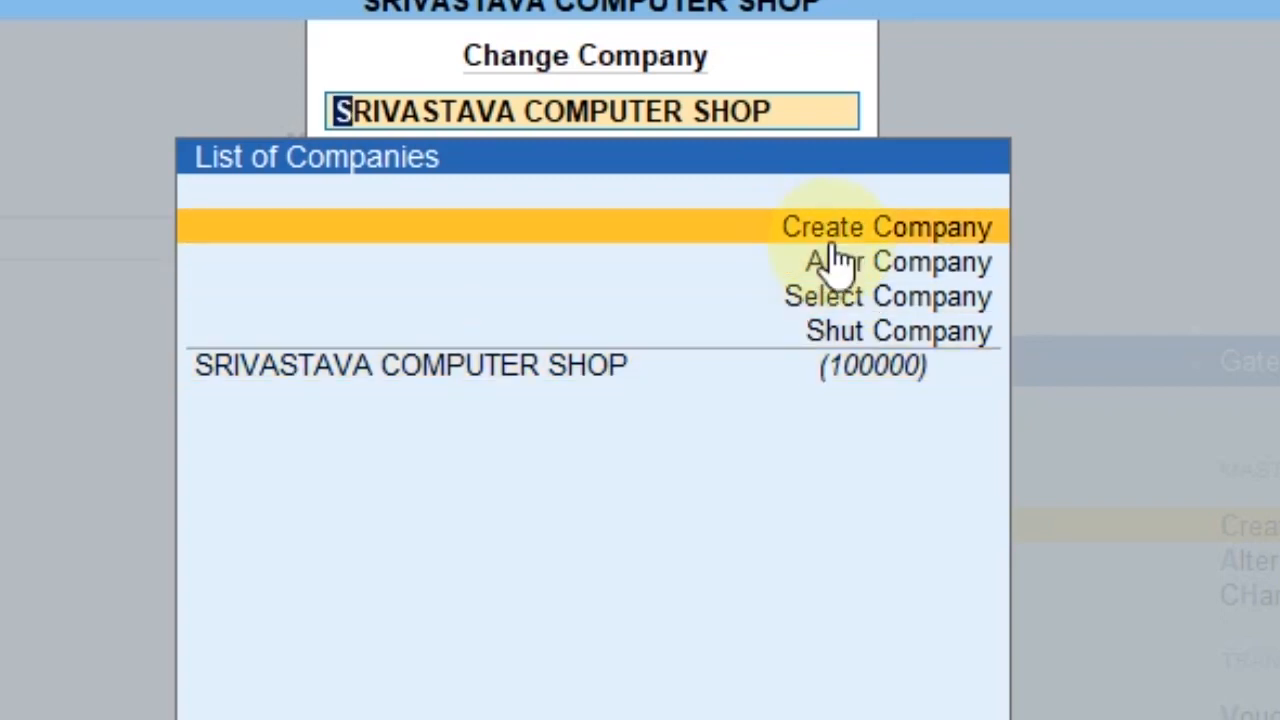
pyautogui.click(828, 238)
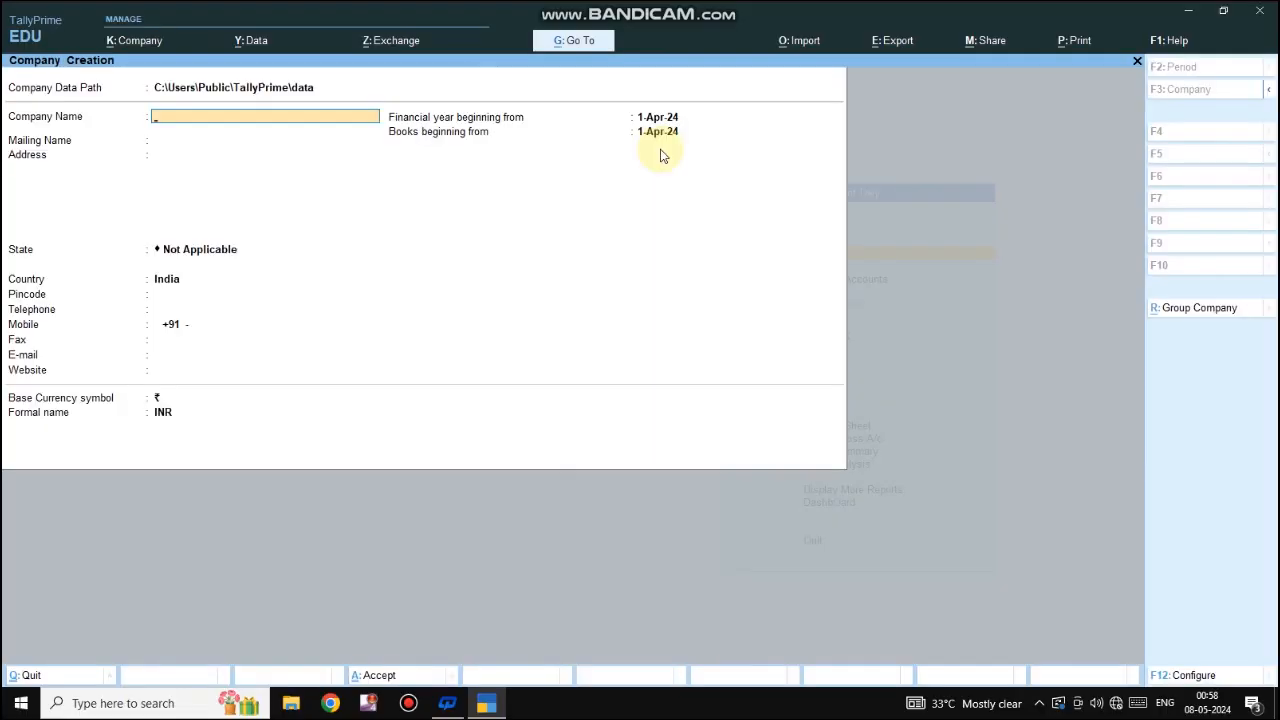
# Step: Name the new company TALLY GST ENTRY and keep the same mailing name
pyautogui.write('TALLY')
pyautogui.write(' GS')
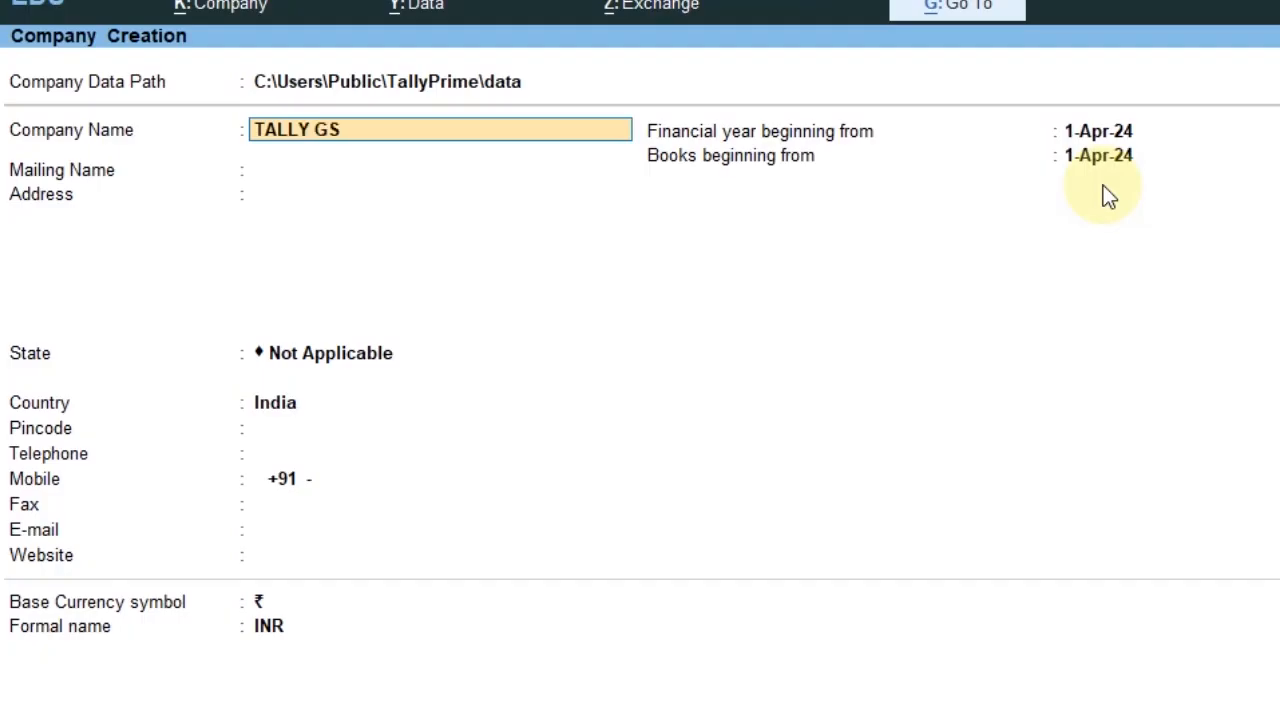
pyautogui.write('T ENTRY')
pyautogui.press('Return')
pyautogui.press('Return')
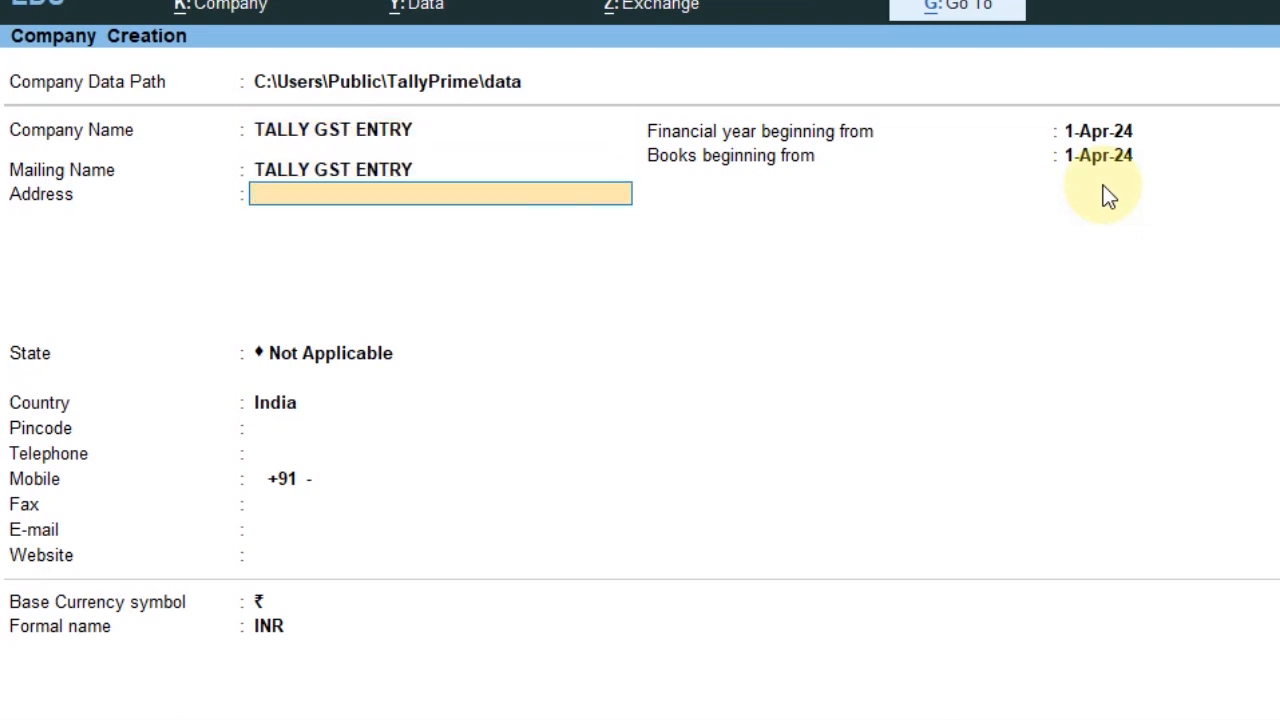
# Step: Enter the company's address, set the state to Uttar Pradesh, and leave the remaining contact fields empty
pyautogui.write('GOMTINAGAR')
pyautogui.press('Return')
pyautogui.press('Return')
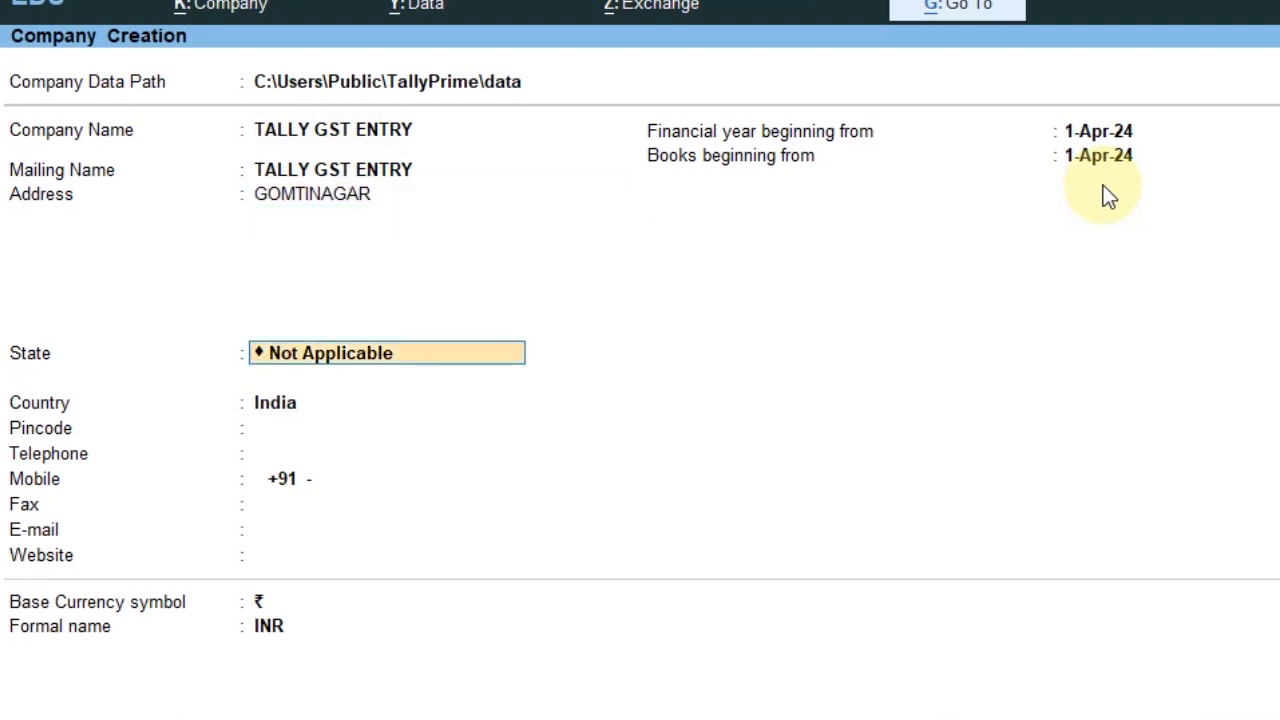
pyautogui.write('U')
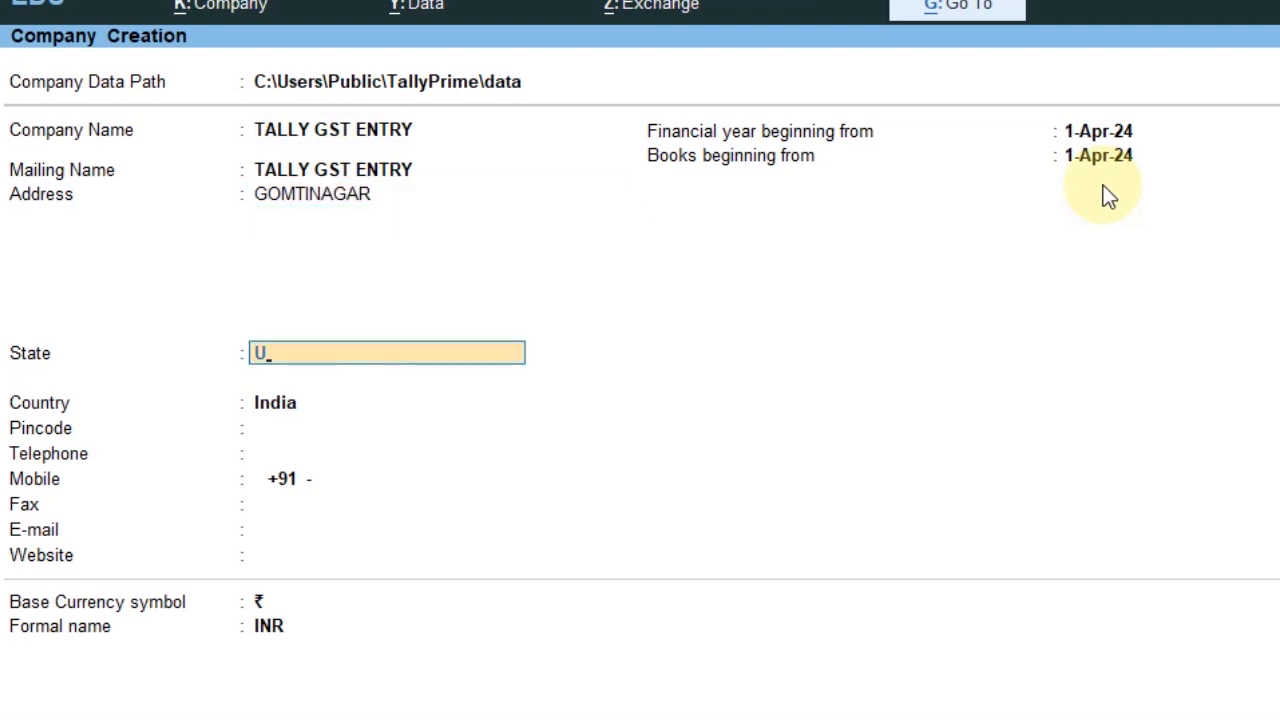
pyautogui.press('Return')
pyautogui.press('Return')
pyautogui.press('Return')
pyautogui.press('Return')
pyautogui.press('Return')
pyautogui.press('Return')
pyautogui.press('Return')
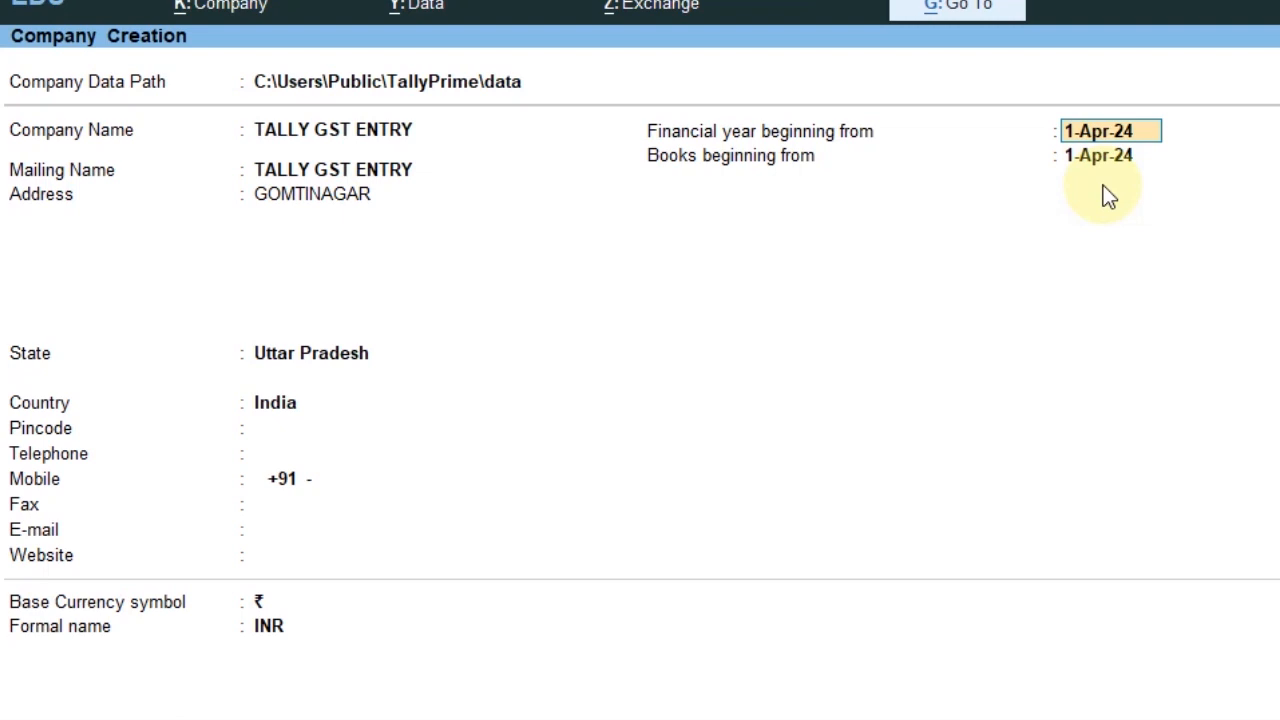
# Step: Keep 1-Apr-24 as the start of the financial year and books with INR currency, and save the company
pyautogui.press('Return')
pyautogui.press('Return')
pyautogui.press('Return')
pyautogui.press('Return')
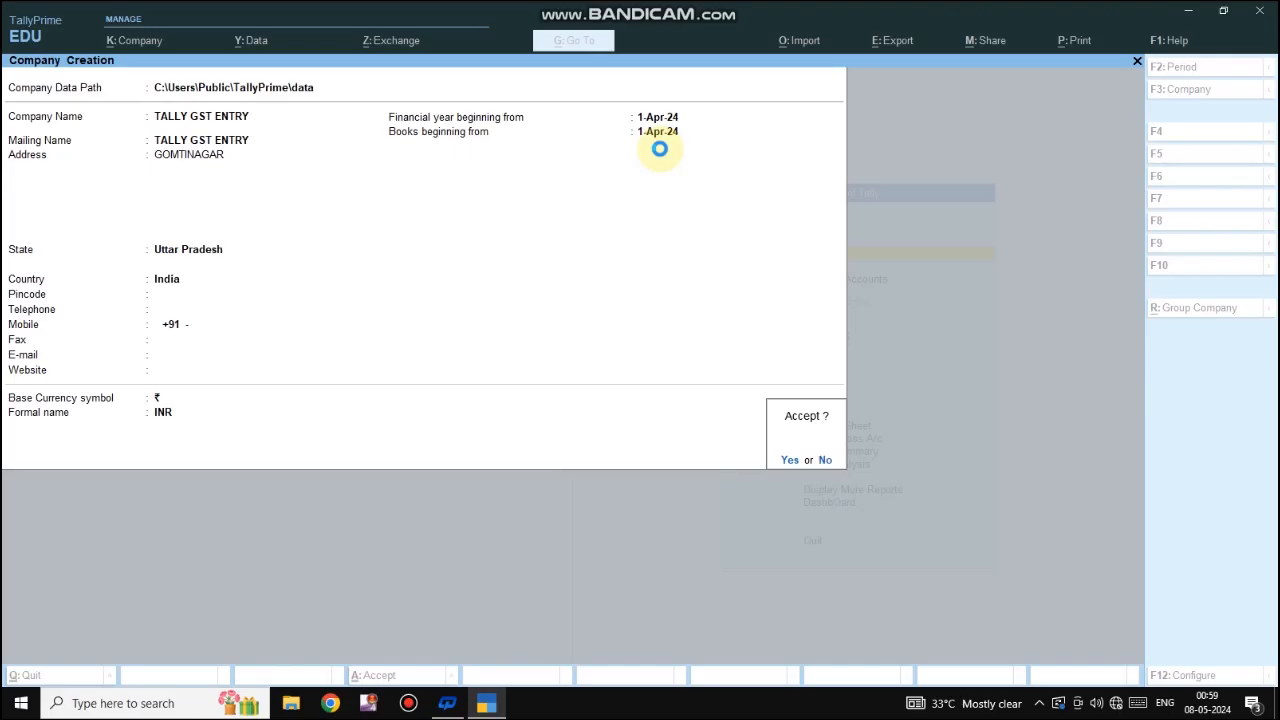
pyautogui.press('Return')
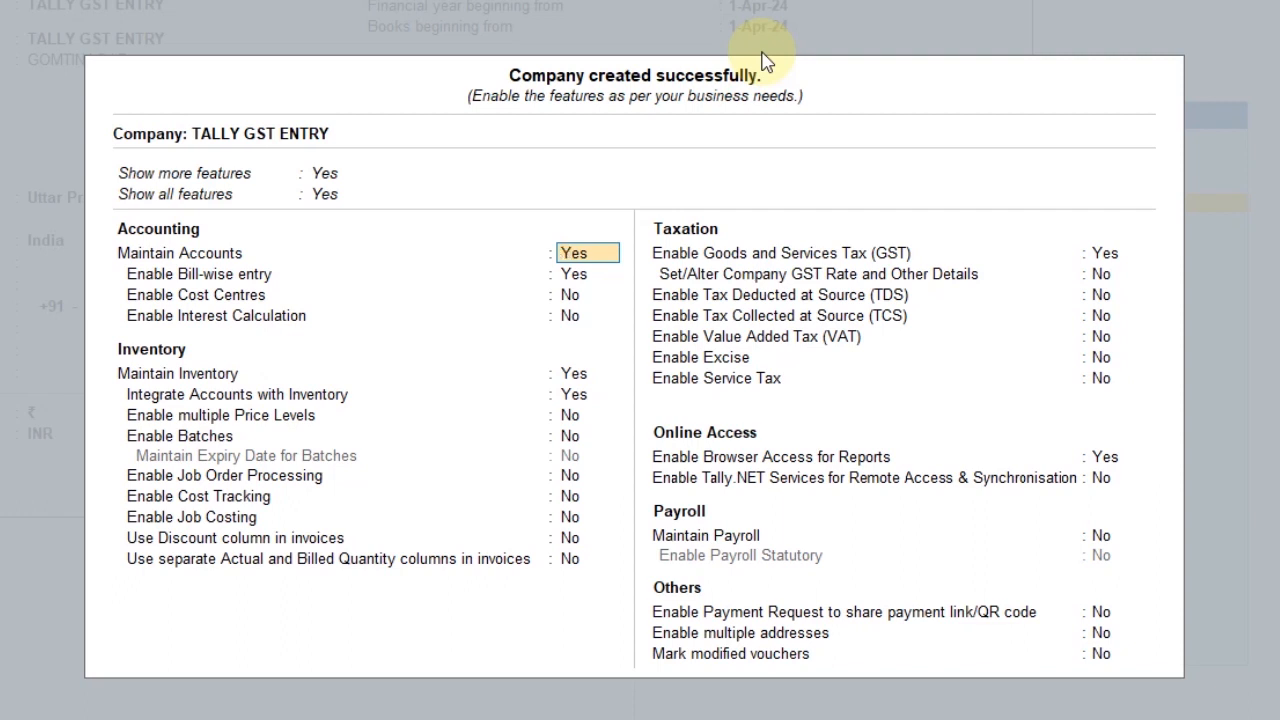
# Step: Keep both Show more features and Show all features set to Yes for the company
pyautogui.press('BackSpace')
pyautogui.press('BackSpace')
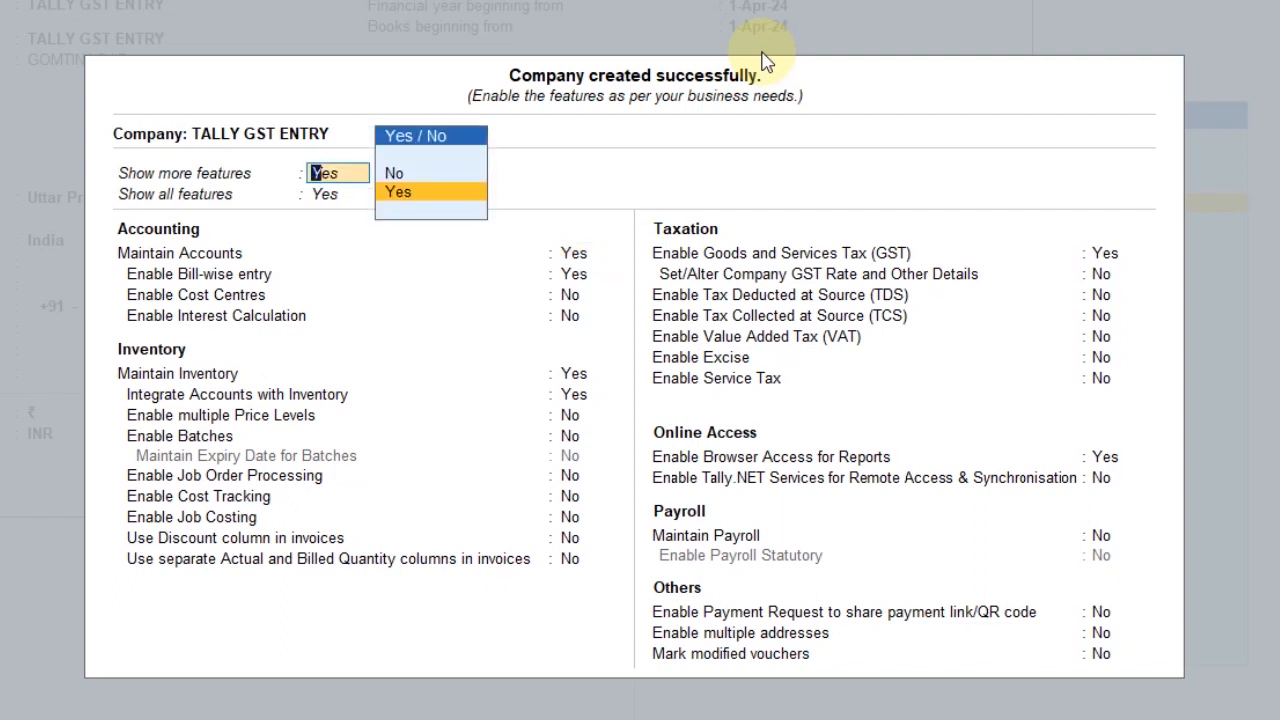
pyautogui.press('Return')
pyautogui.press('Return')
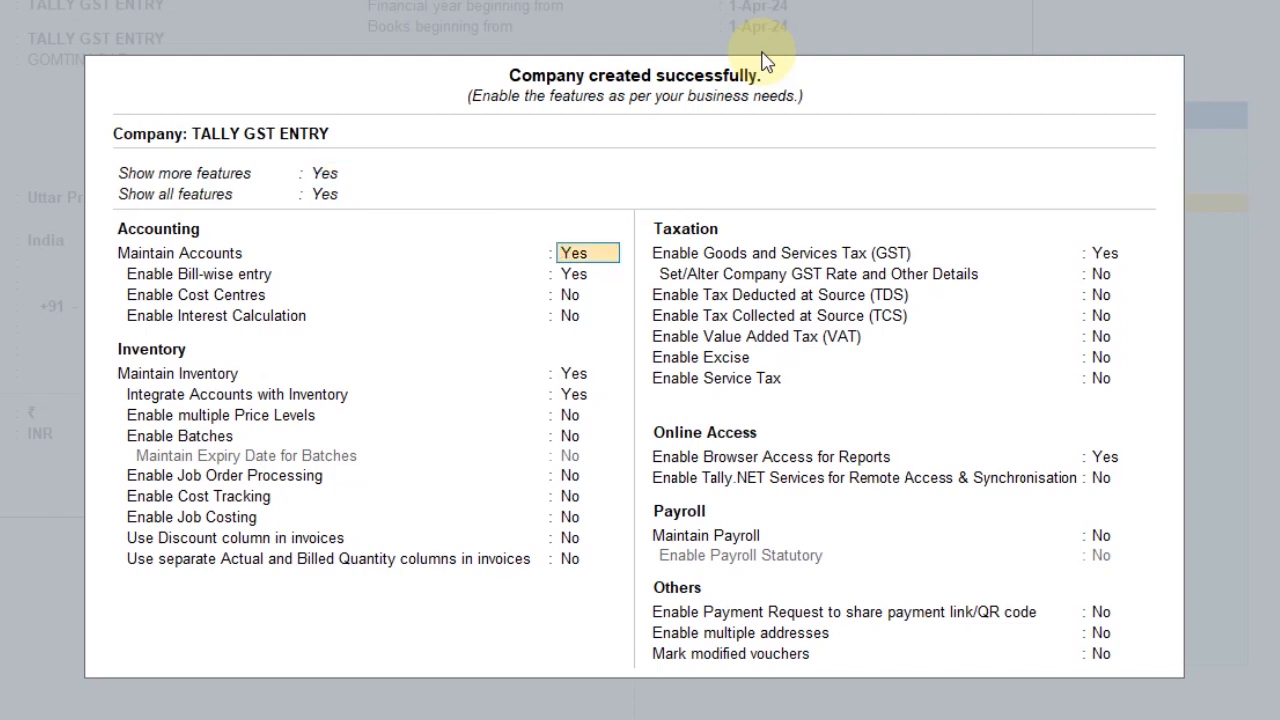
# Step: Keep the default accounting and inventory features, with accounts, bill-wise entry, inventory and their integration set to Yes
pyautogui.press('Return')
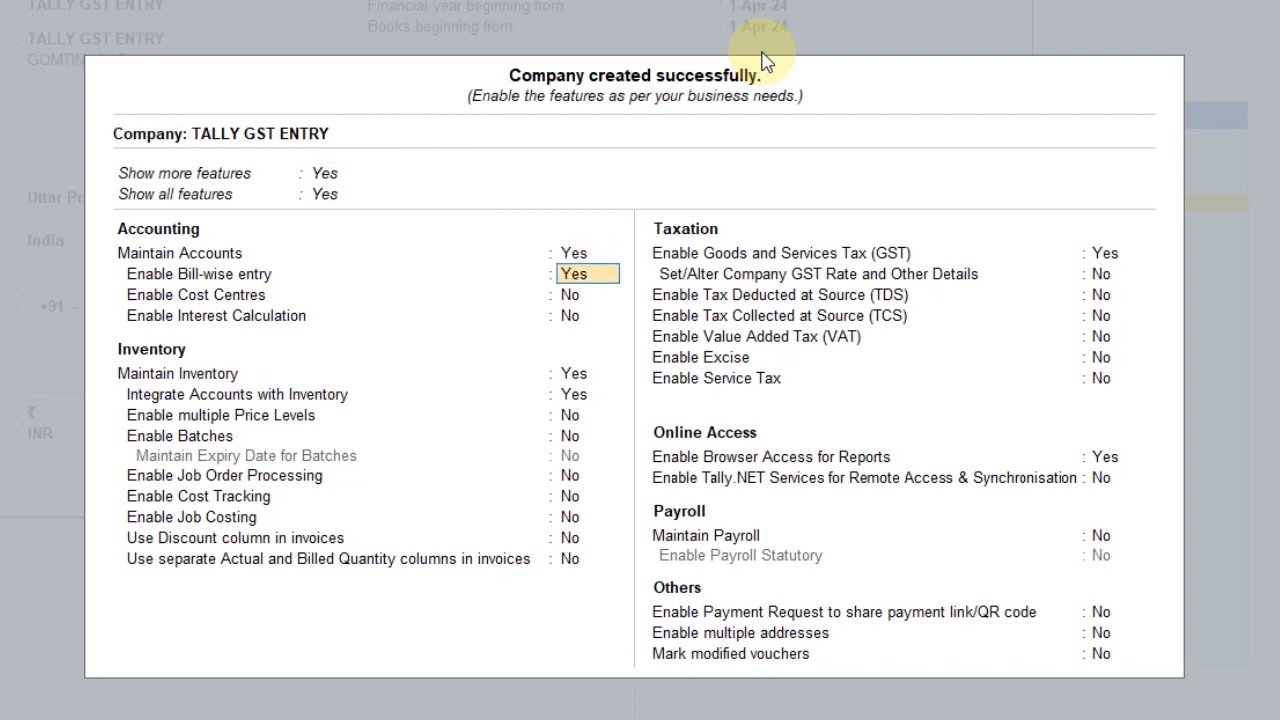
pyautogui.press('Return')
pyautogui.press('Return')
pyautogui.press('Return')
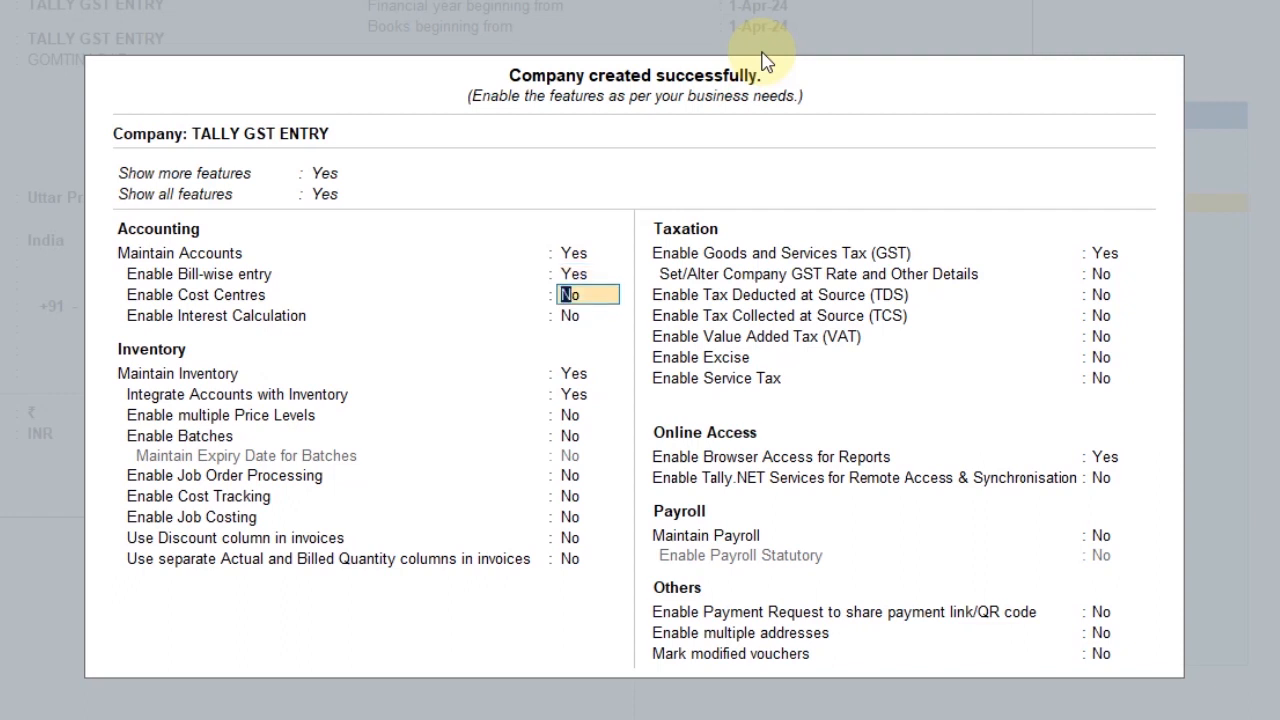
pyautogui.press('Return')
pyautogui.press('Return')
pyautogui.press('Return')
pyautogui.press('Return')
pyautogui.press('Return')
pyautogui.press('Return')
pyautogui.press('Return')
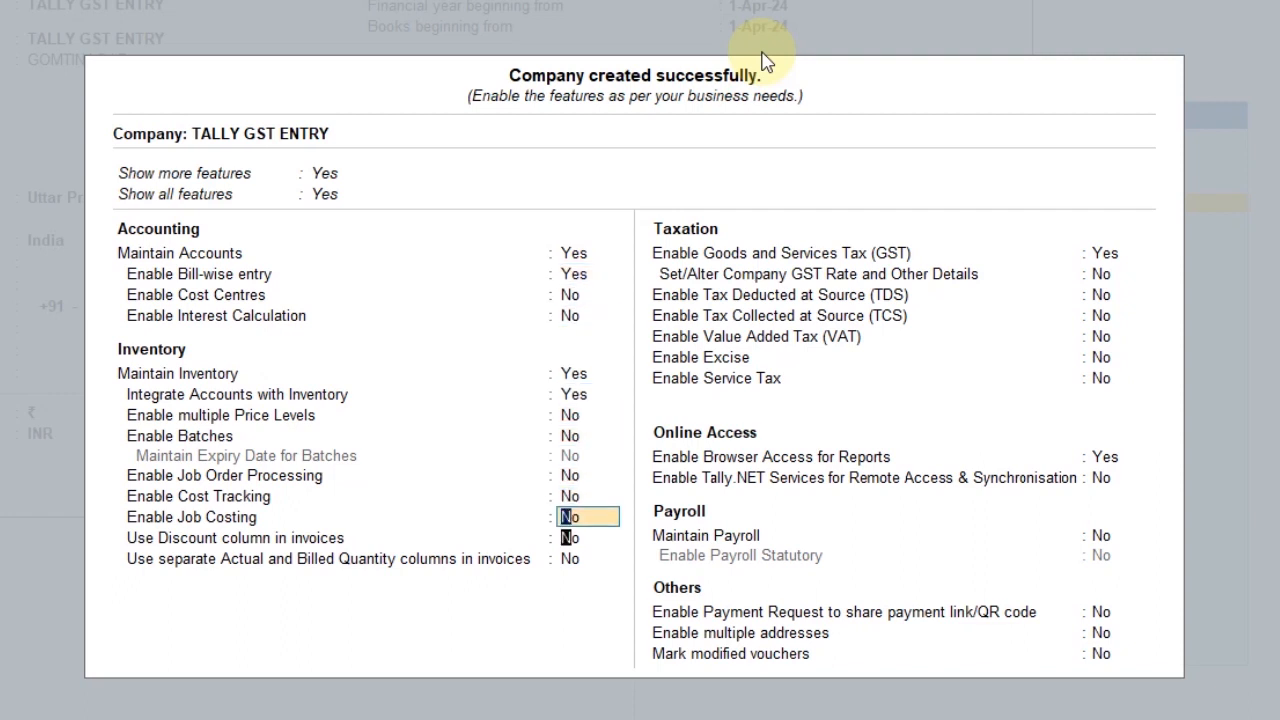
pyautogui.press('Return')
pyautogui.press('Return')
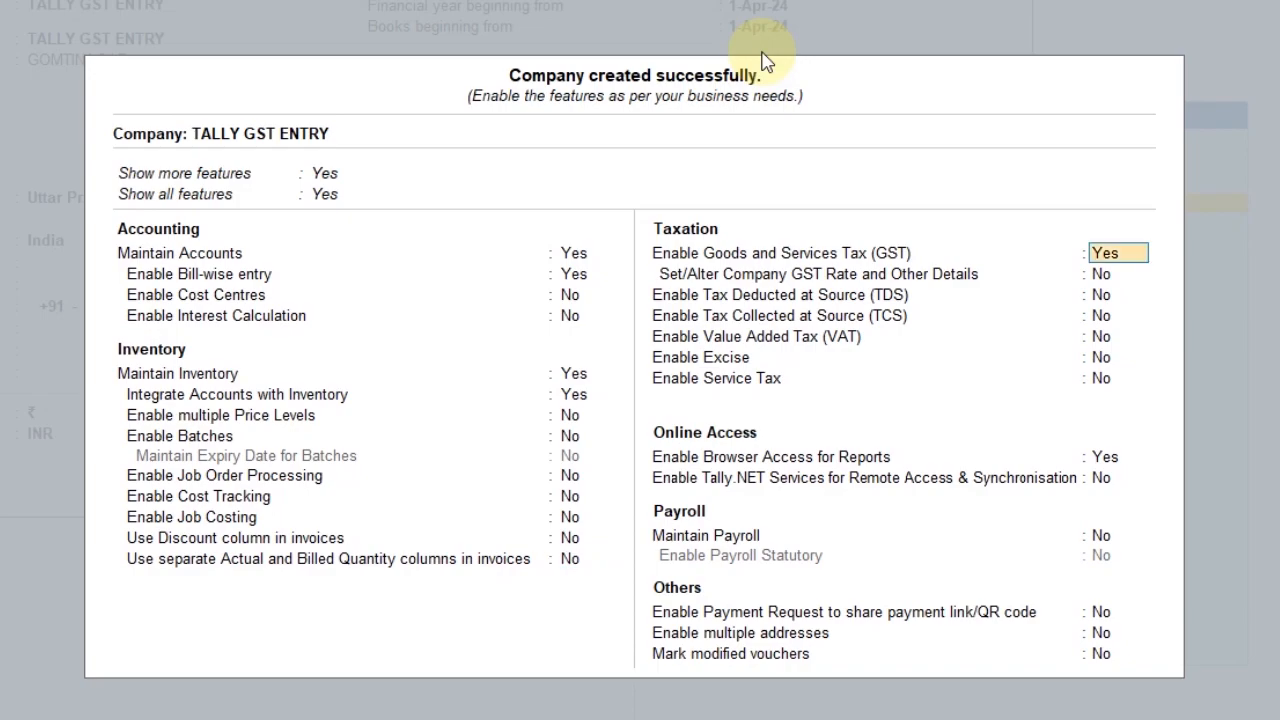
# Step: Enable GST with Uttar Pradesh, Regular registration, monthly GSTR-1 and e-Way Bill from 1-Apr-24, leave GSTIN blank, and save the company features
pyautogui.press('Return')
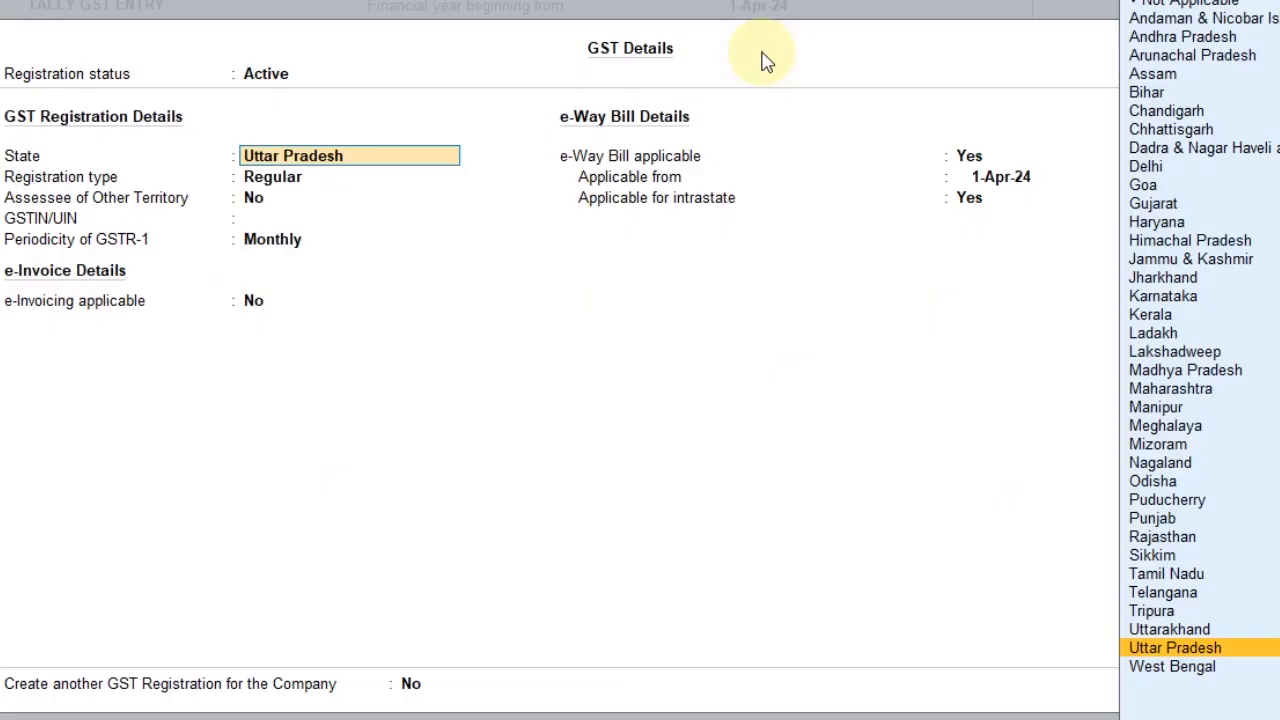
pyautogui.press('Return')
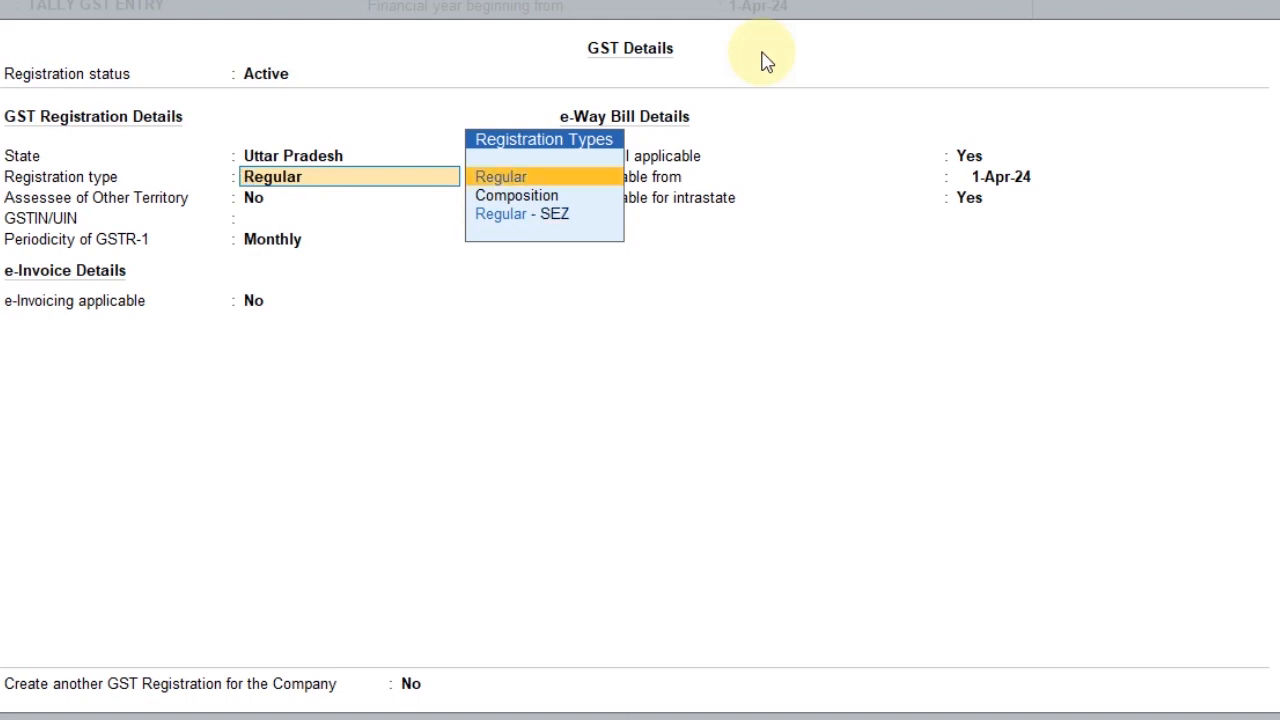
pyautogui.press('Return')
pyautogui.press('Return')
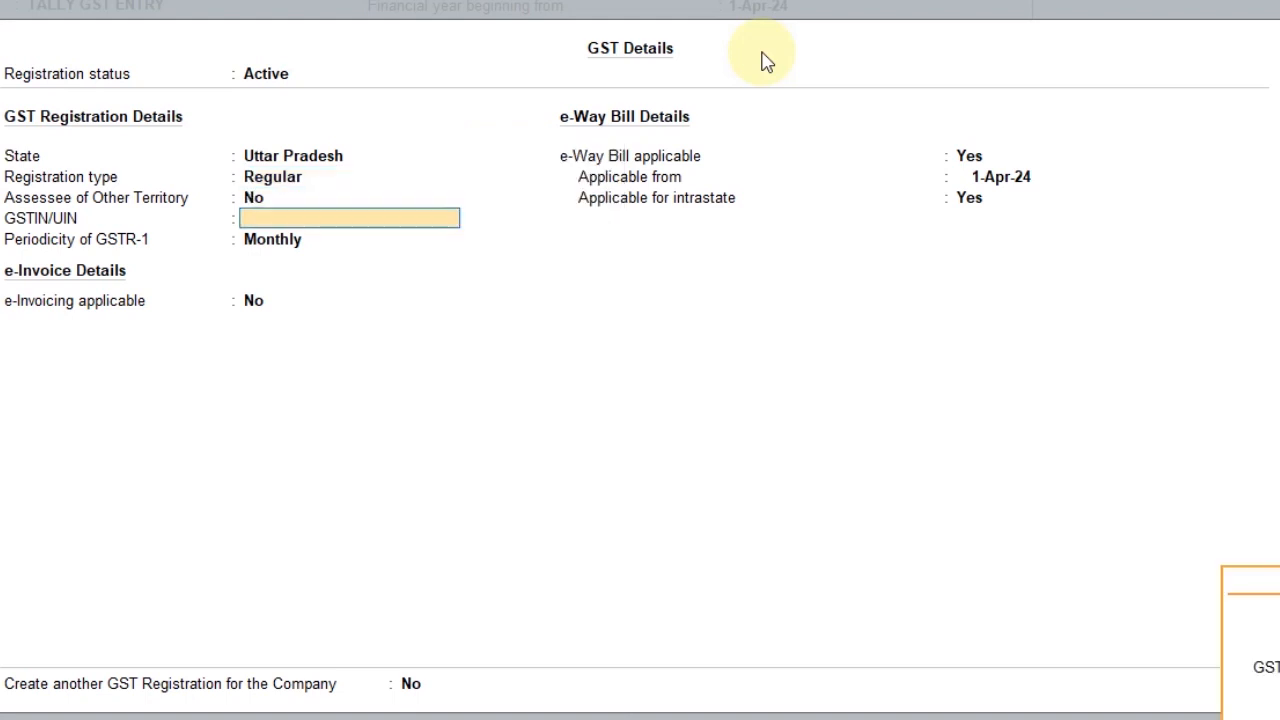
pyautogui.press('Return')
pyautogui.press('Return')
pyautogui.press('Return')
pyautogui.press('Return')
pyautogui.press('Return')
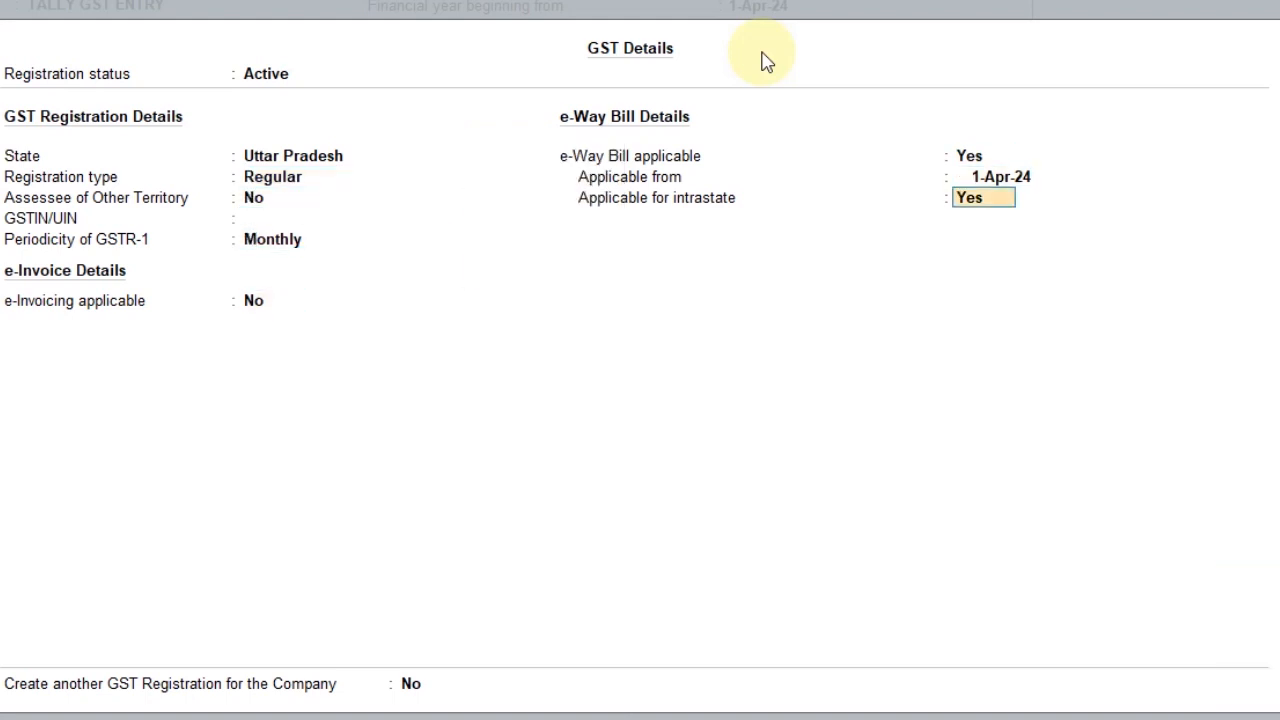
pyautogui.press('Return')
pyautogui.press('Return')
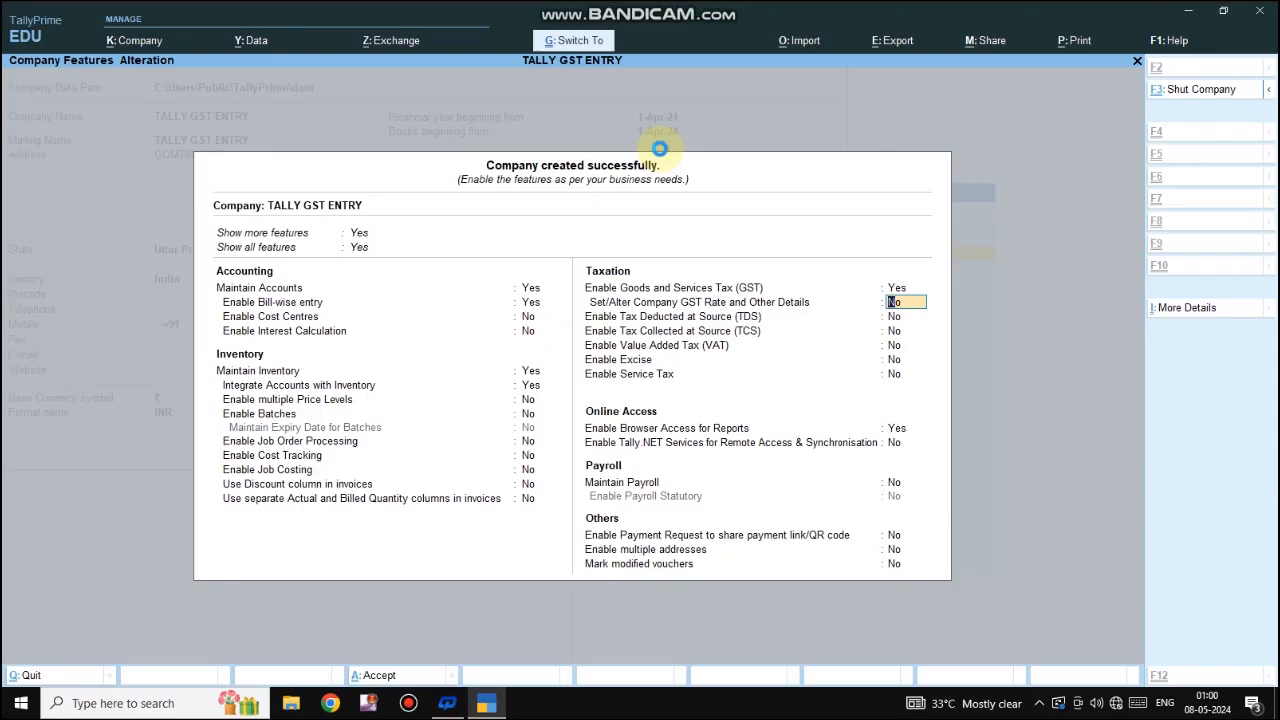
pyautogui.hotkey('ctrl', 'a')
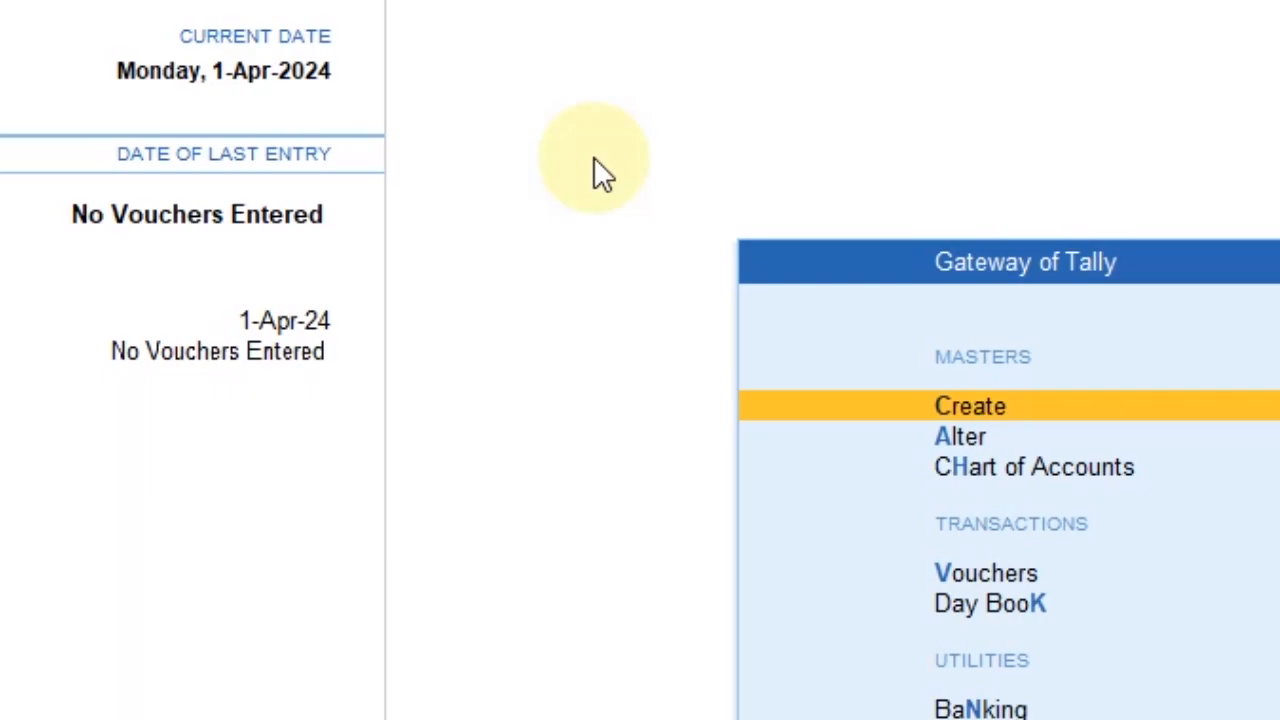
# Step: Start a new ledger named CAPITAL A/C under the Capital Account group
pyautogui.press('Return')
pyautogui.press('Down')
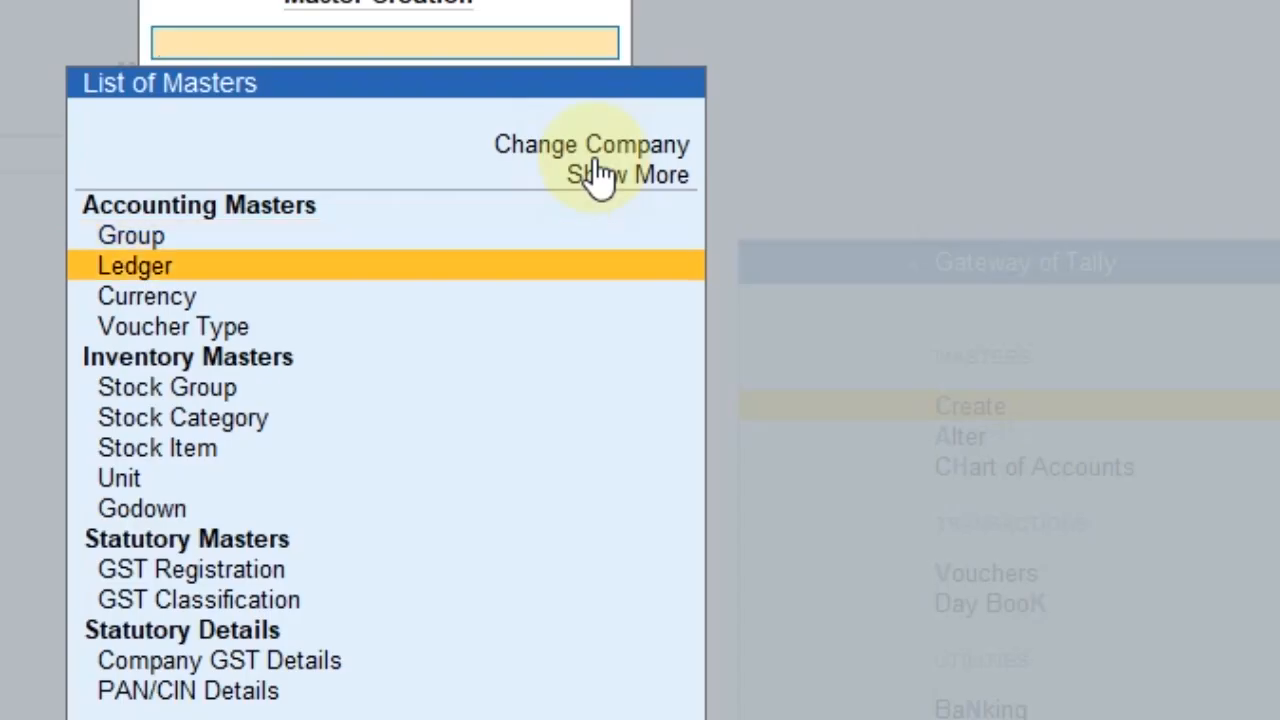
pyautogui.press('Return')
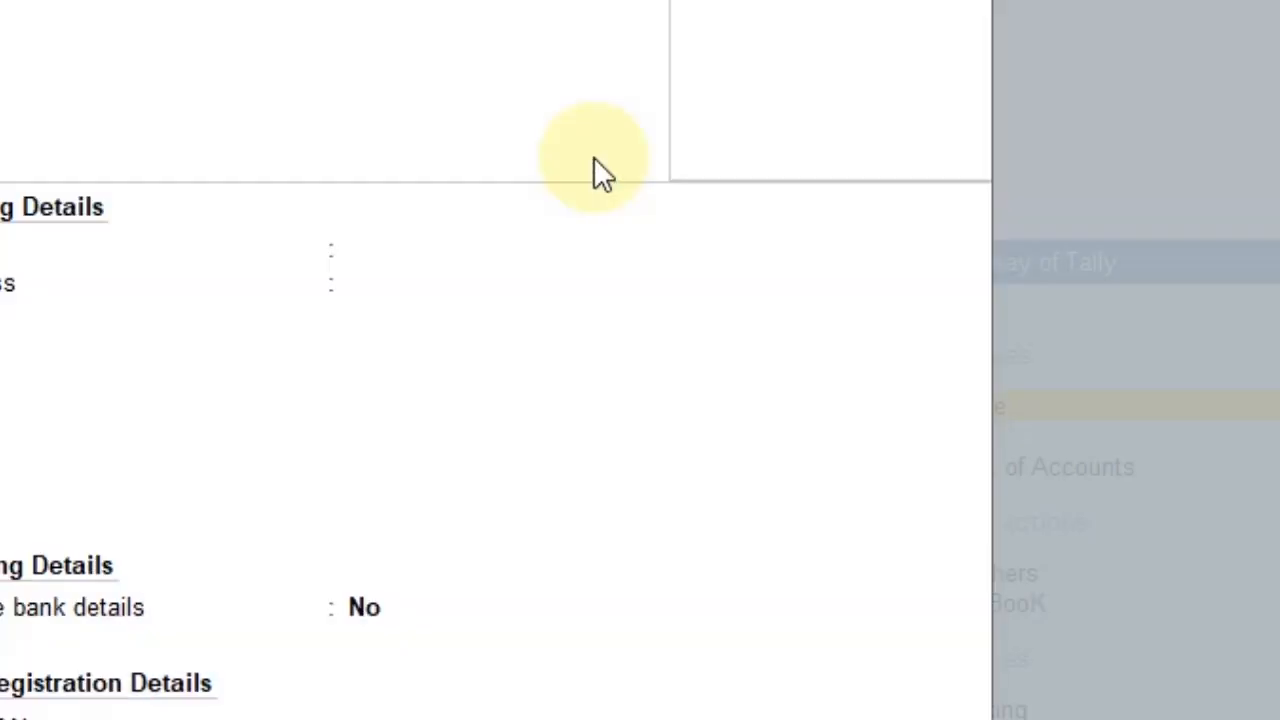
pyautogui.write('C')
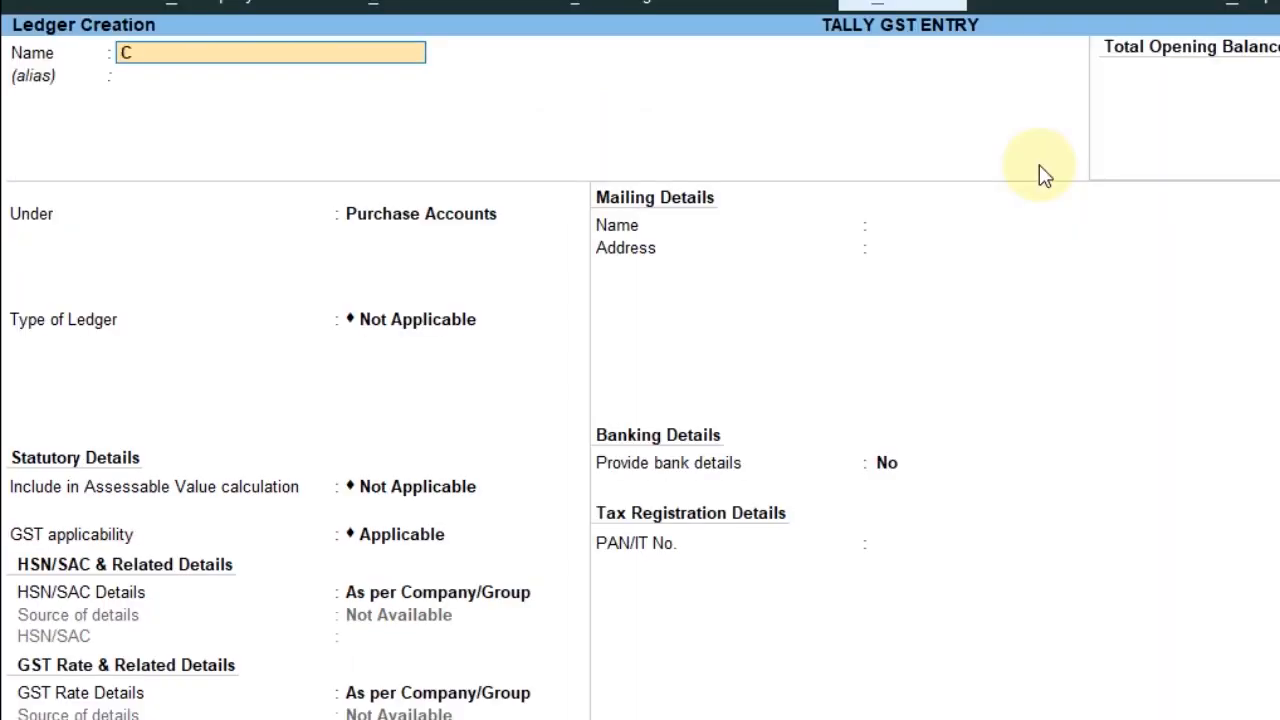
pyautogui.write('APITAL A/C')
pyautogui.press('Return')
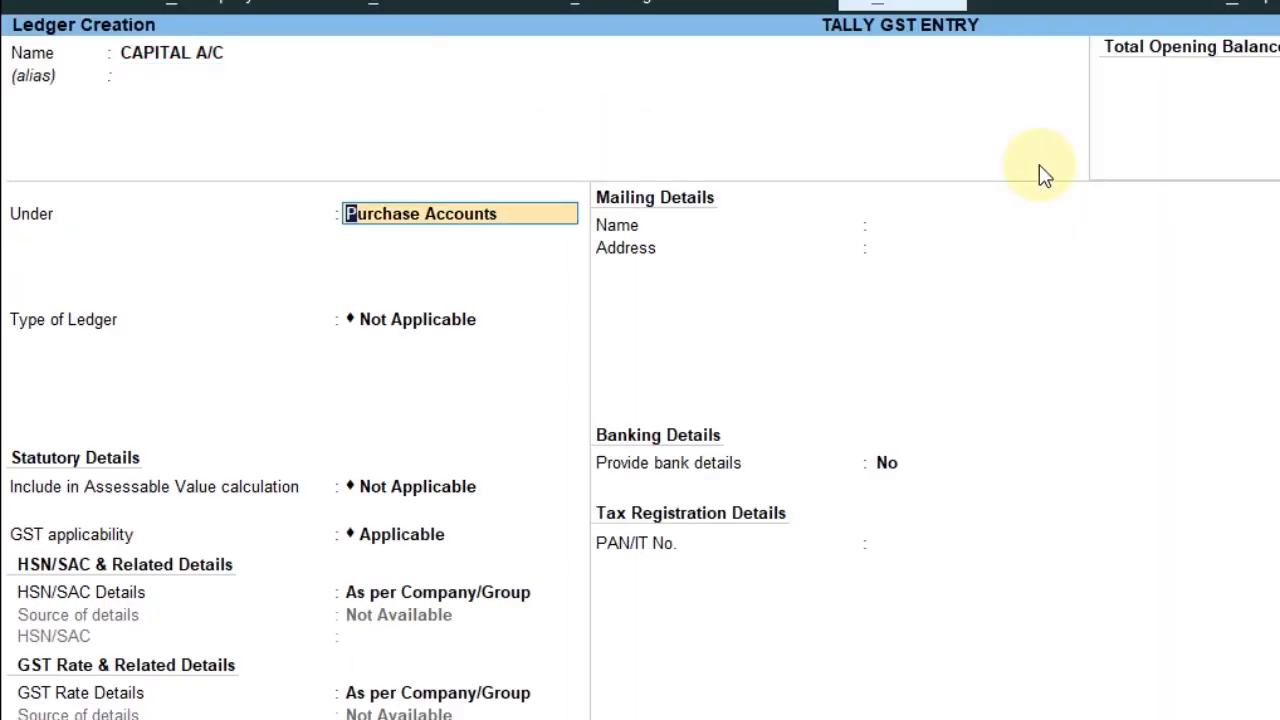
pyautogui.write('CA')
pyautogui.press('Return')
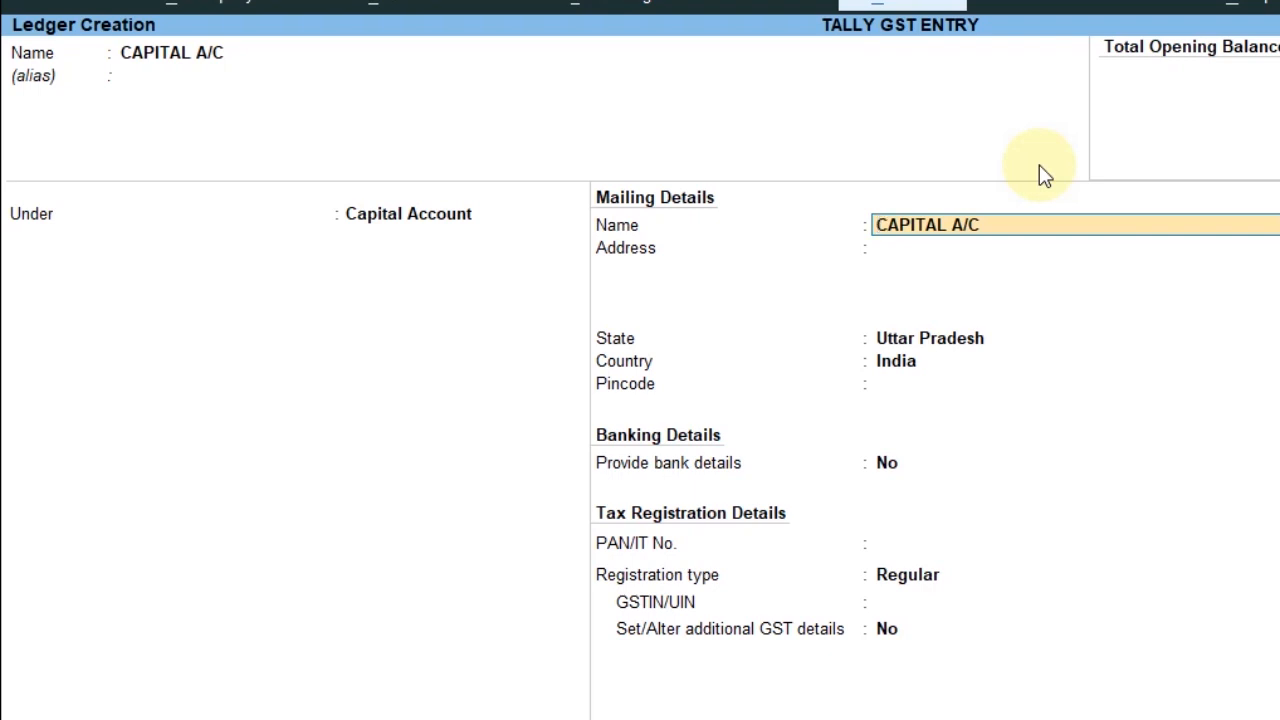
# Step: Keep the default mailing, banking and tax registration details for the CAPITAL A/C ledger and save it
pyautogui.press('Return')
pyautogui.press('Return')
pyautogui.press('Return')
pyautogui.press('Return')
pyautogui.press('Return')
pyautogui.press('Return')
pyautogui.press('Return')
pyautogui.press('Return')
pyautogui.press('Return')
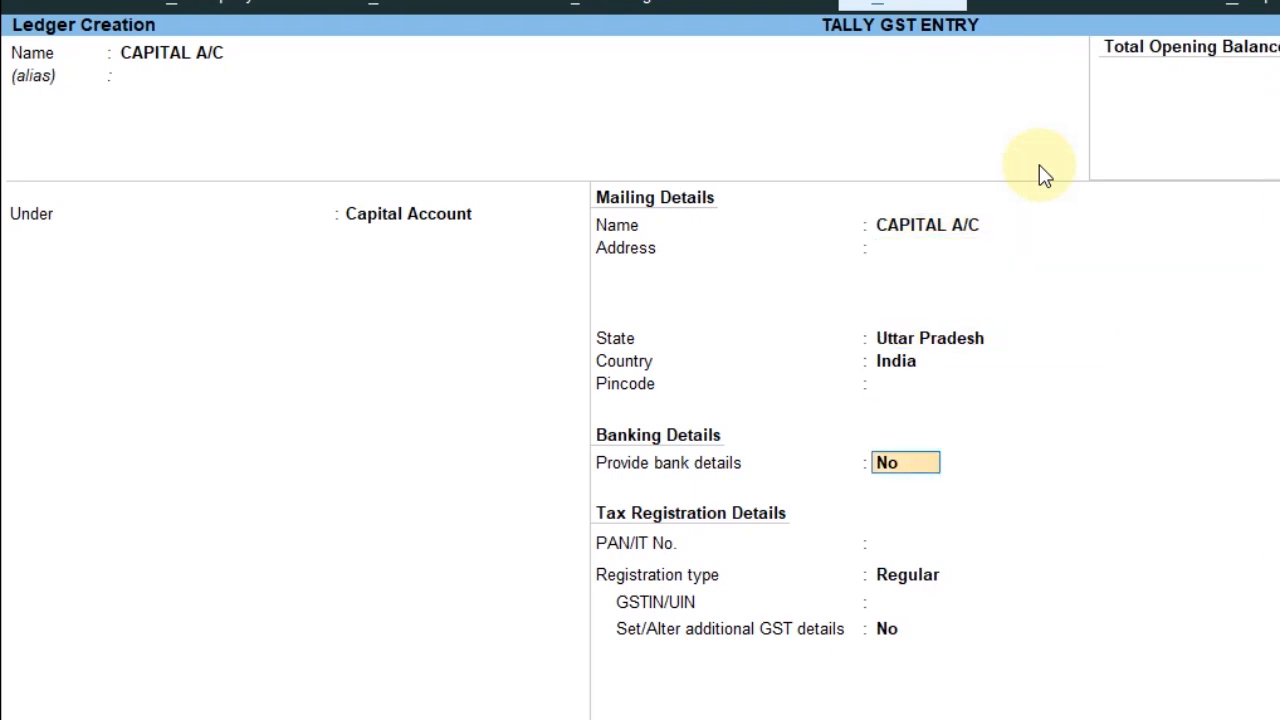
pyautogui.press('Return')
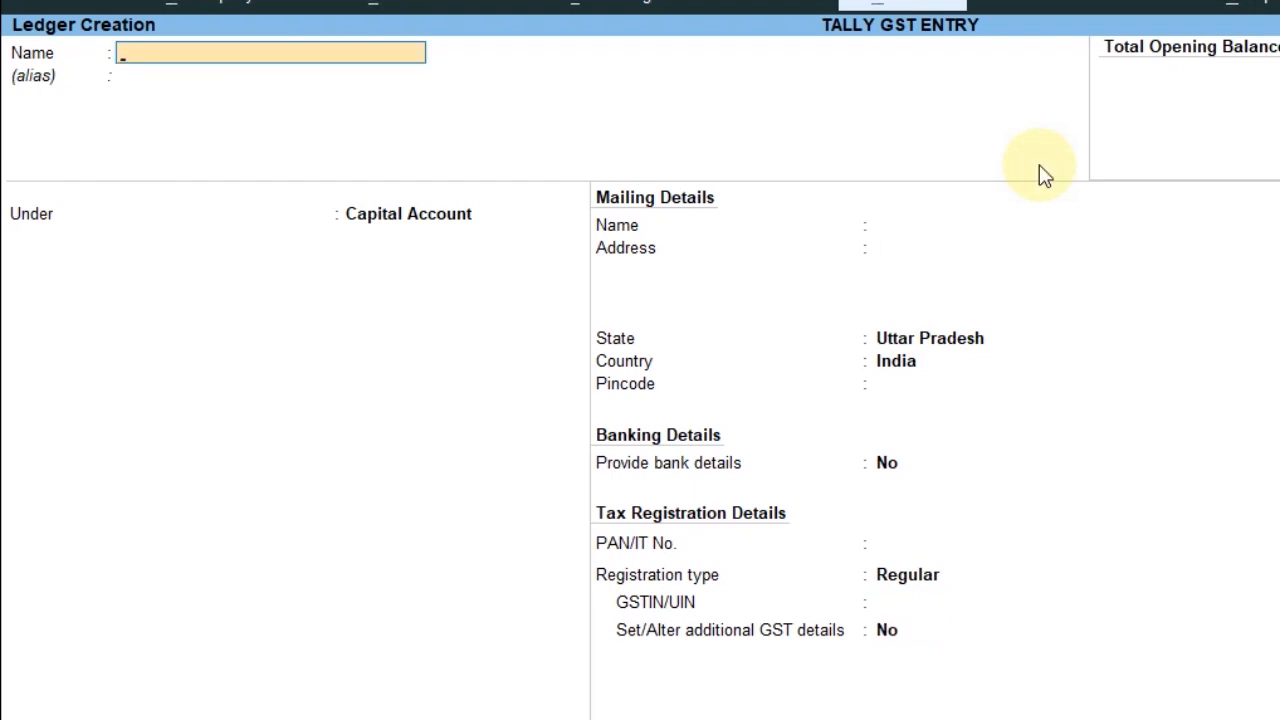
# Step: Name the next ledger PURCHASEA/C and place it under Purchase Accounts
pyautogui.write('PURCHASEA/C')
pyautogui.press('Return')
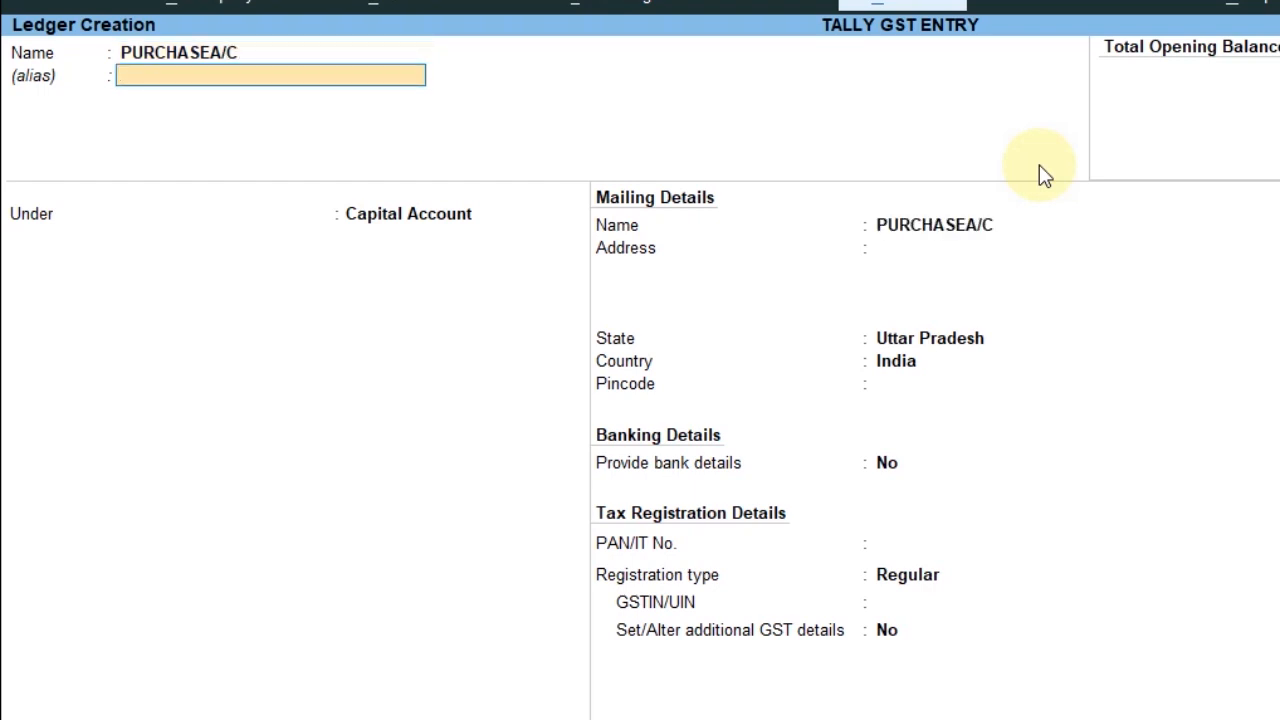
pyautogui.press('Return')
pyautogui.write('Pu')
pyautogui.press('Return')
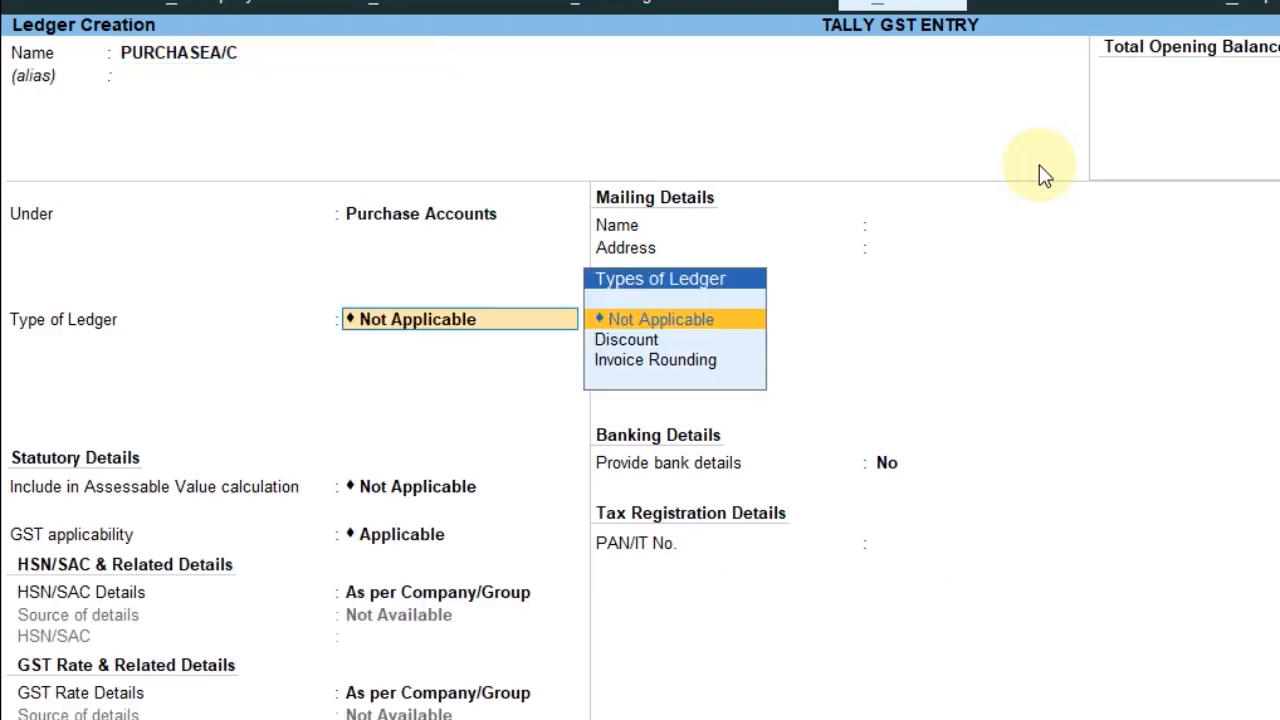
# Step: Keep the purchase ledger's type as Not Applicable and GST applicability as Applicable, and save the ledger
pyautogui.press('Return')
pyautogui.press('Return')
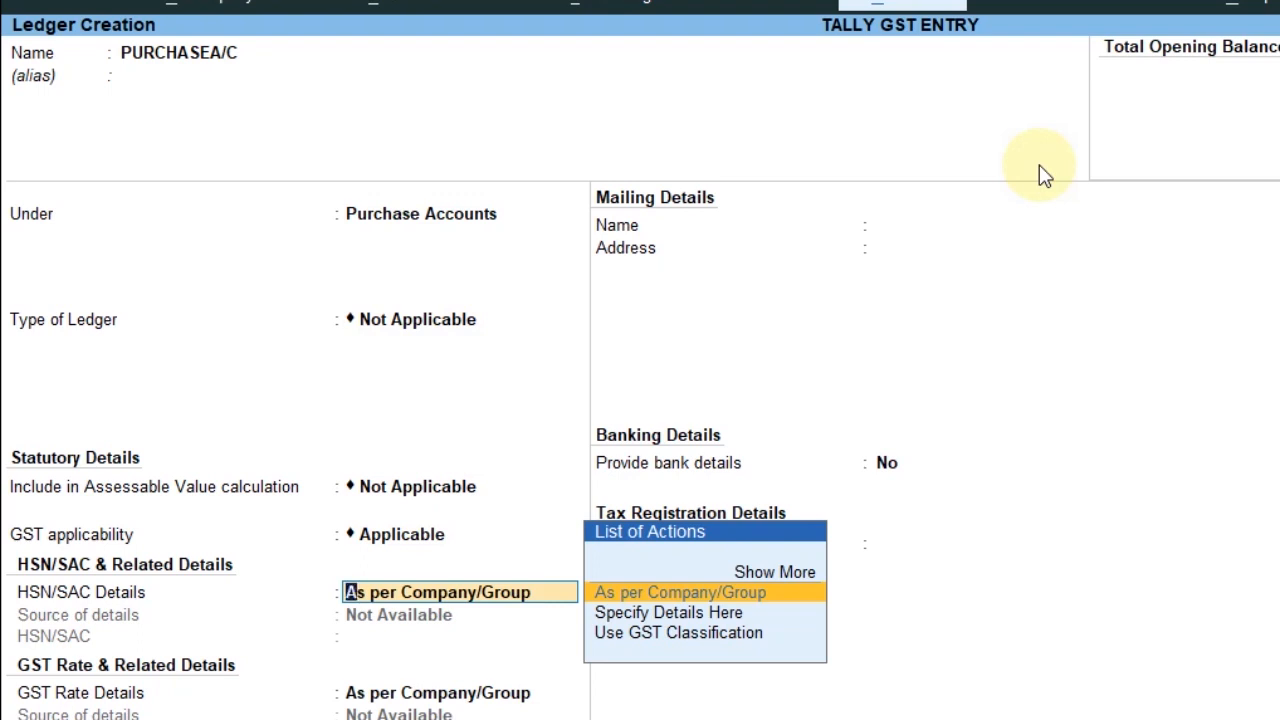
pyautogui.press('BackSpace')
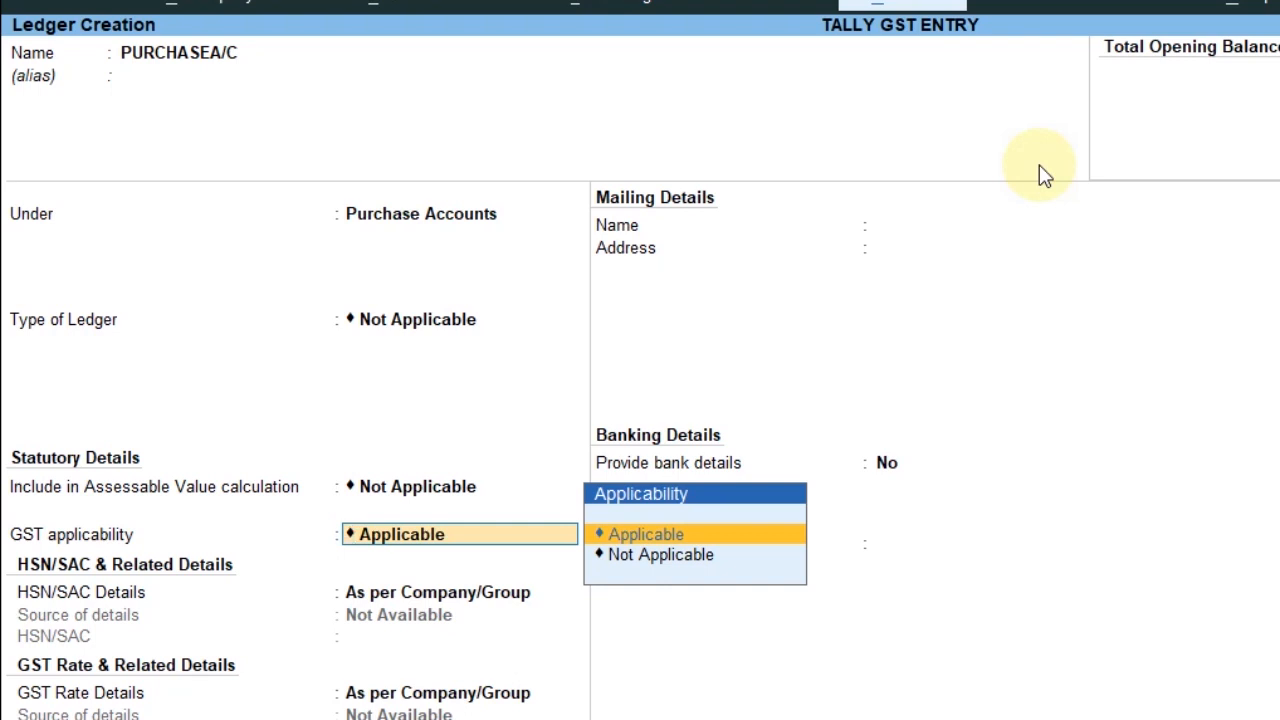
pyautogui.press('Return')
pyautogui.press('Return')
pyautogui.press('Return')
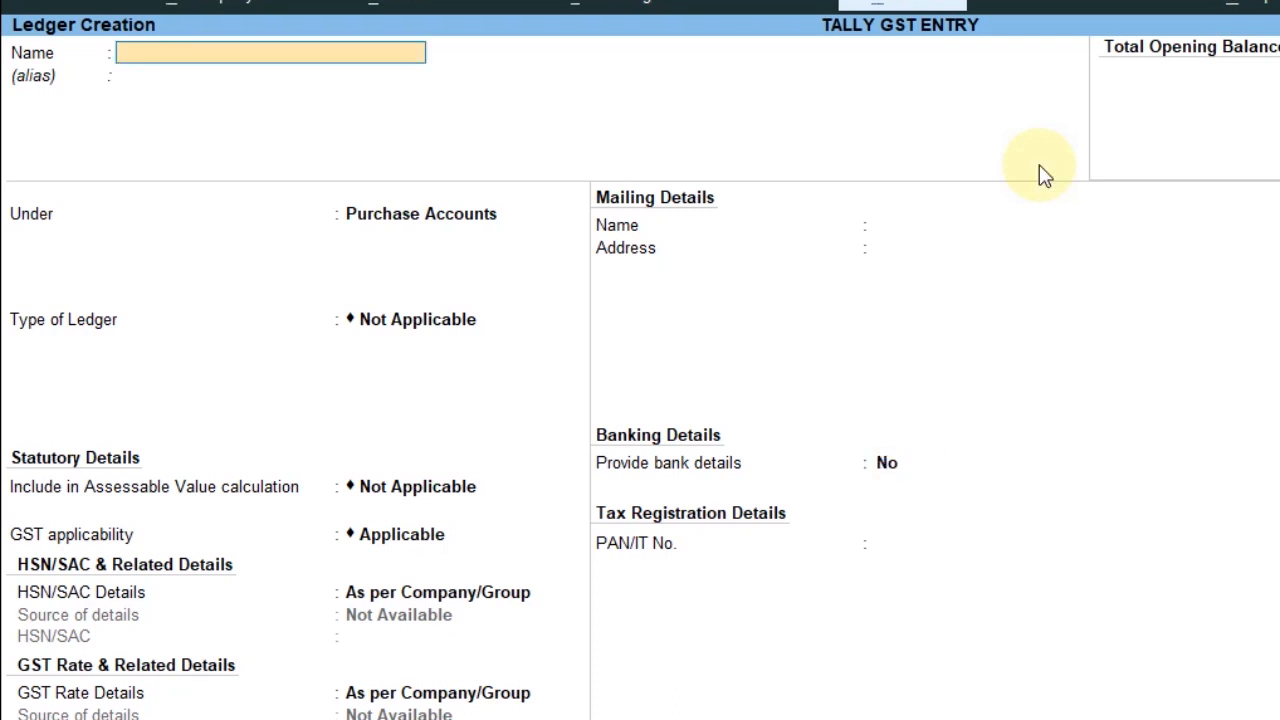
# Step: Name the next ledger SALE A/C and place it under Sales Accounts
pyautogui.write('SALE')
pyautogui.write('A/C')
pyautogui.press('Return')
pyautogui.press('Return')
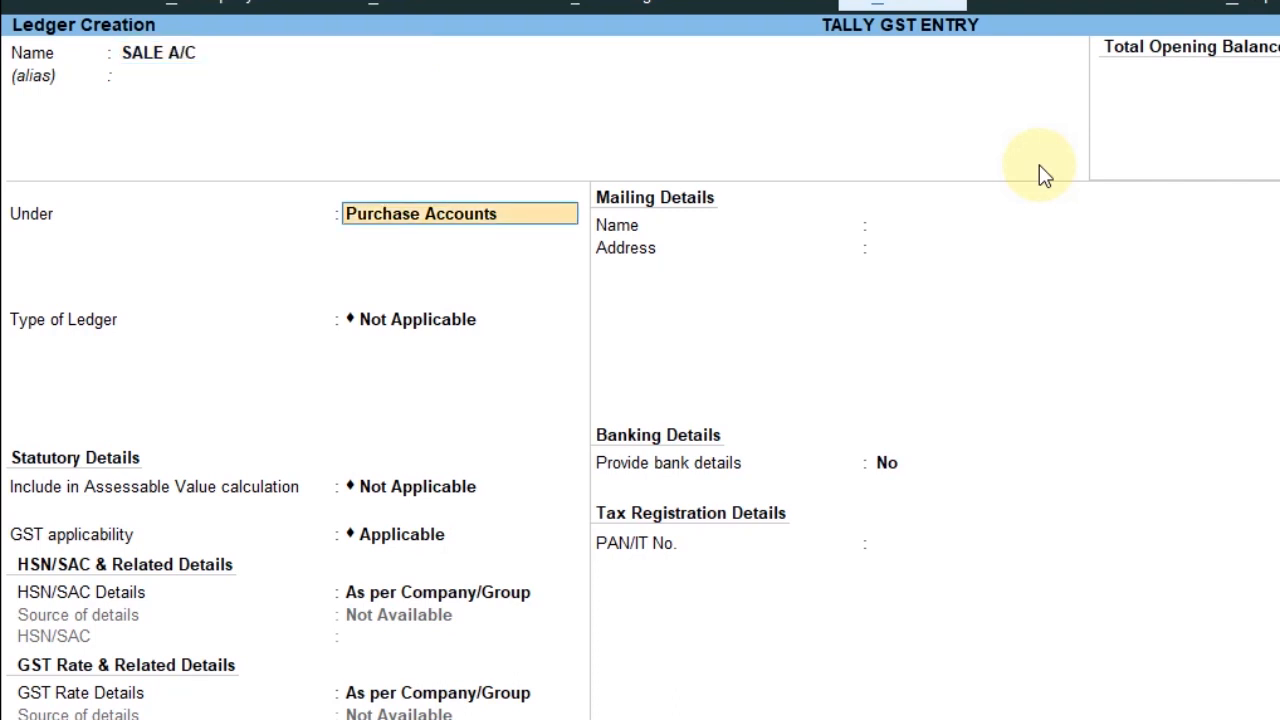
pyautogui.write('SA')
pyautogui.press('Return')
# Step: Keep the sales ledger's type as Not Applicable and GST applicability as Applicable, and save the ledger
pyautogui.press('Return')
pyautogui.press('Return')
pyautogui.press('Return')
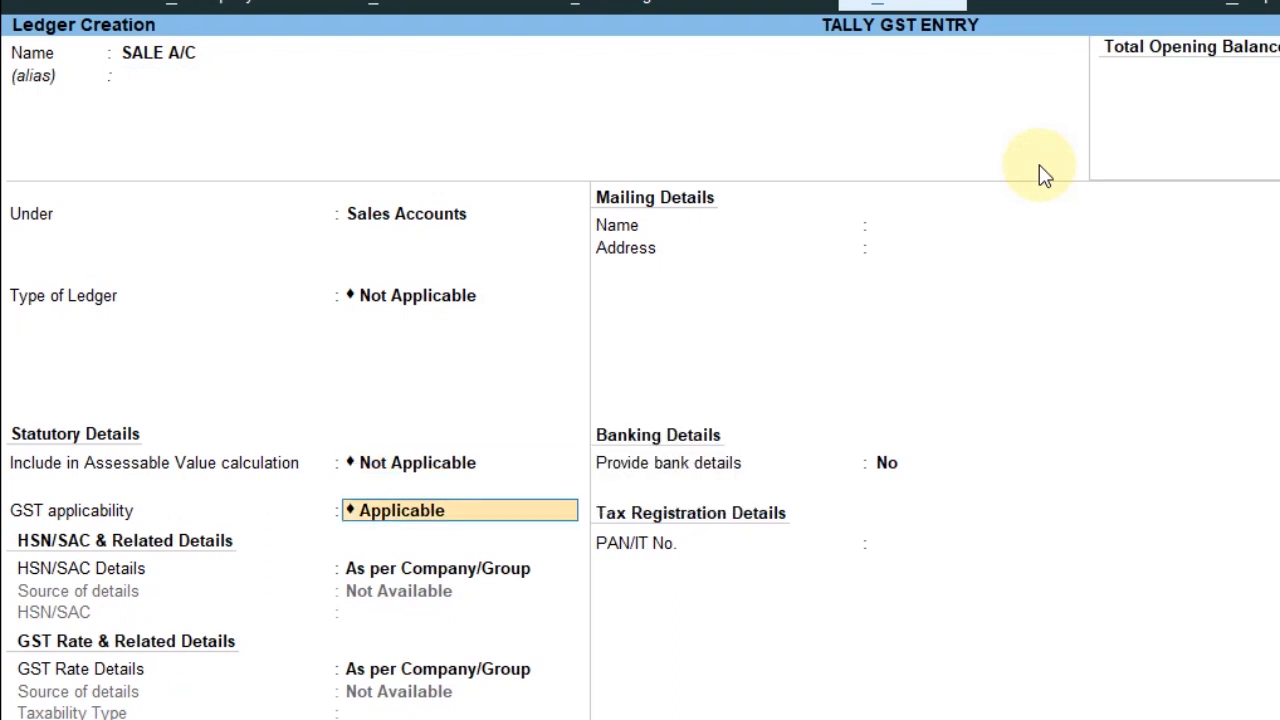
pyautogui.press('Return')
pyautogui.press('Return')
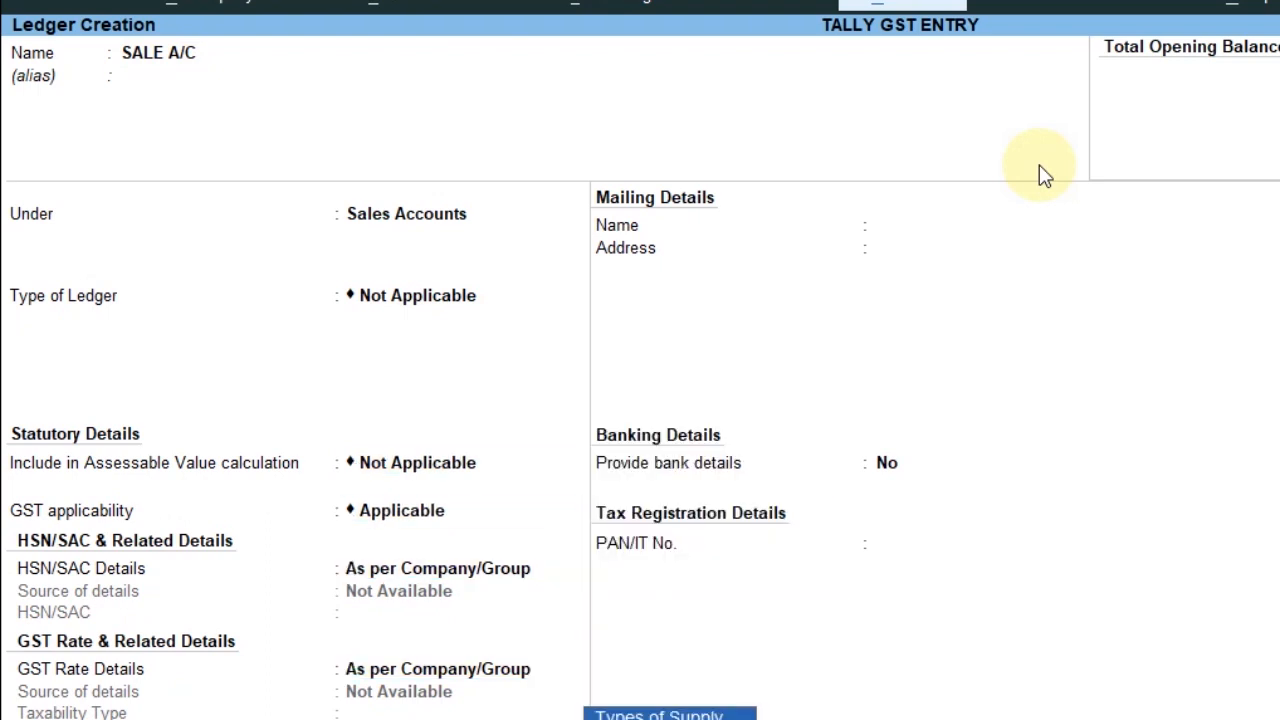
pyautogui.press('Return')
pyautogui.press('Return')
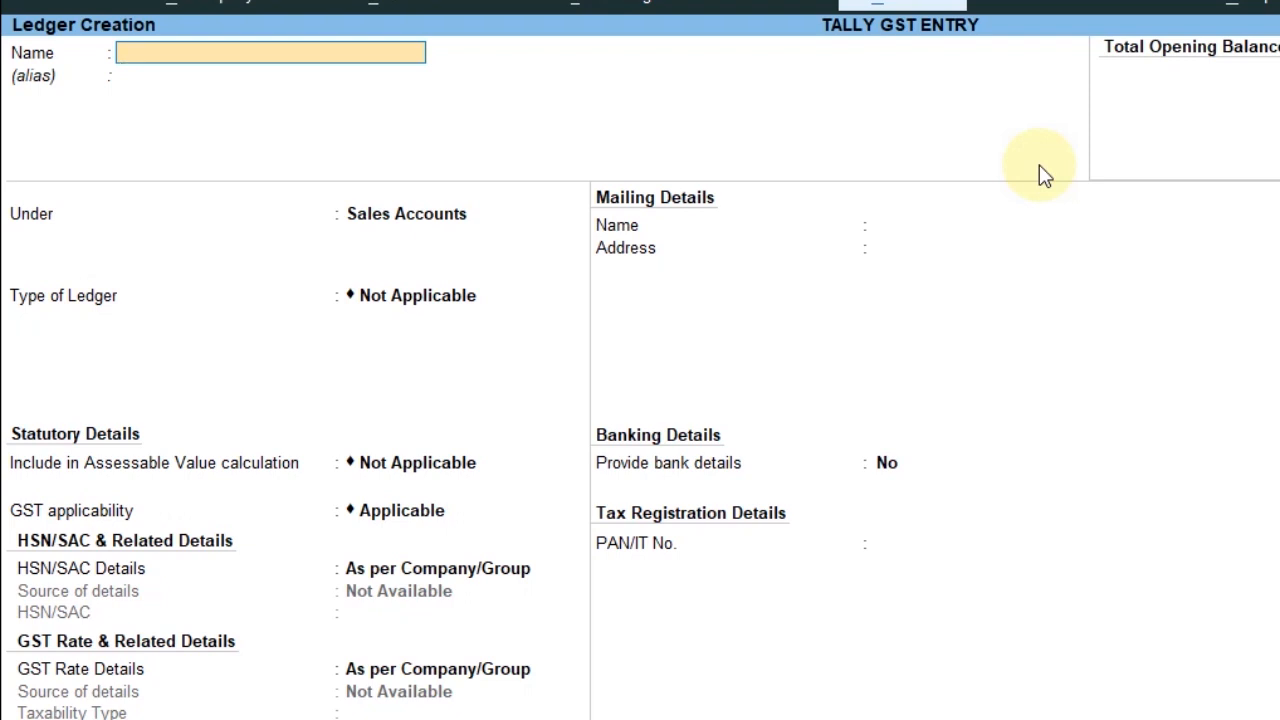
# Step: Start a party ledger with the supplier's name followed by A/C, under the Sundry Creditors group
pyautogui.write('MR VINAY A?')
pyautogui.press('BackSpace')
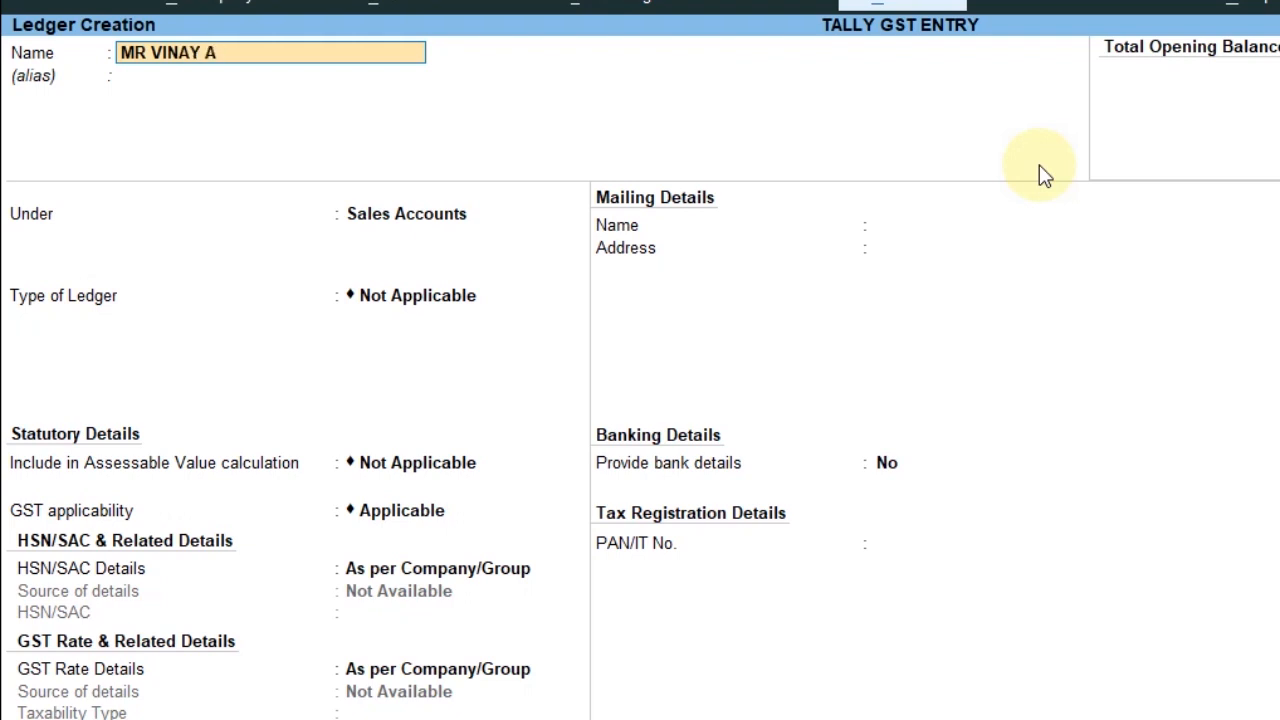
pyautogui.write('/C')
pyautogui.press('Return')
pyautogui.press('Return')
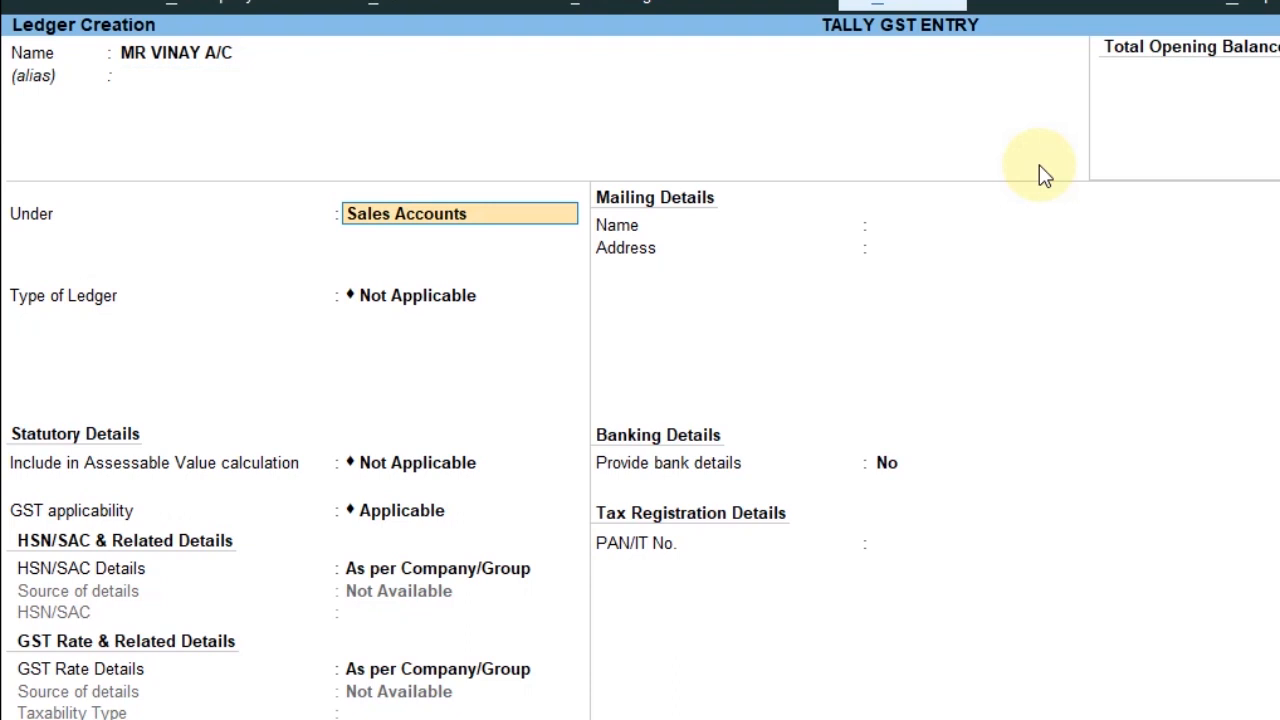
pyautogui.write('SU')
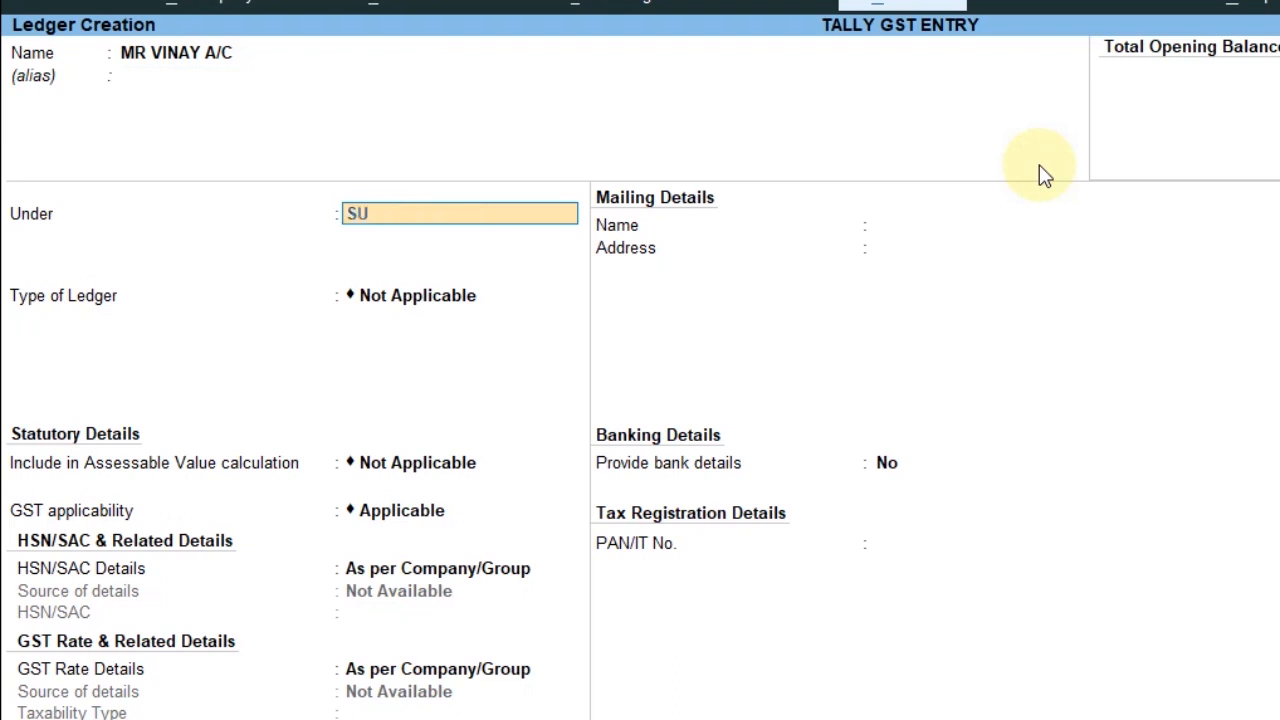
pyautogui.press('Return')
# Step: Keep the supplier's bill-by-bill, mailing and banking defaults and the Regular registration type, leaving PAN and GSTIN blank
pyautogui.press('Return')
pyautogui.press('Return')
pyautogui.press('Return')
pyautogui.press('Return')
pyautogui.press('Return')
pyautogui.press('Return')
pyautogui.press('Return')
pyautogui.press('Return')
pyautogui.press('Return')
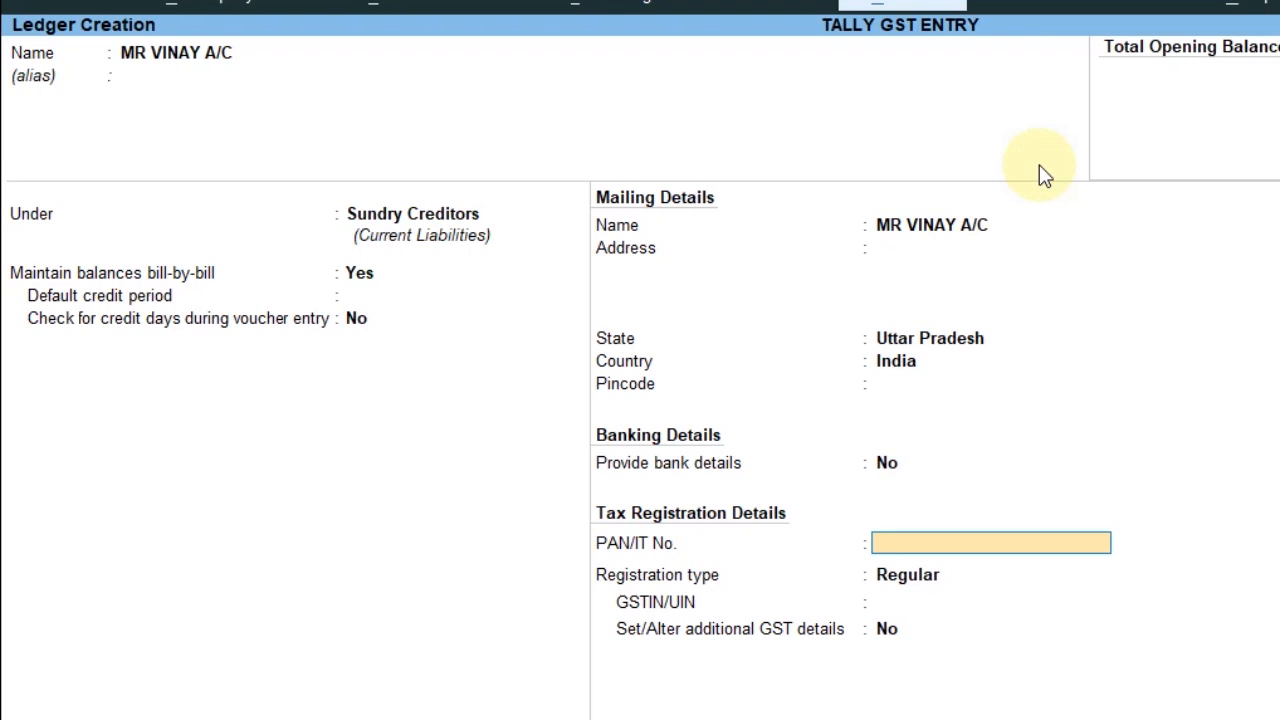
pyautogui.press('Return')
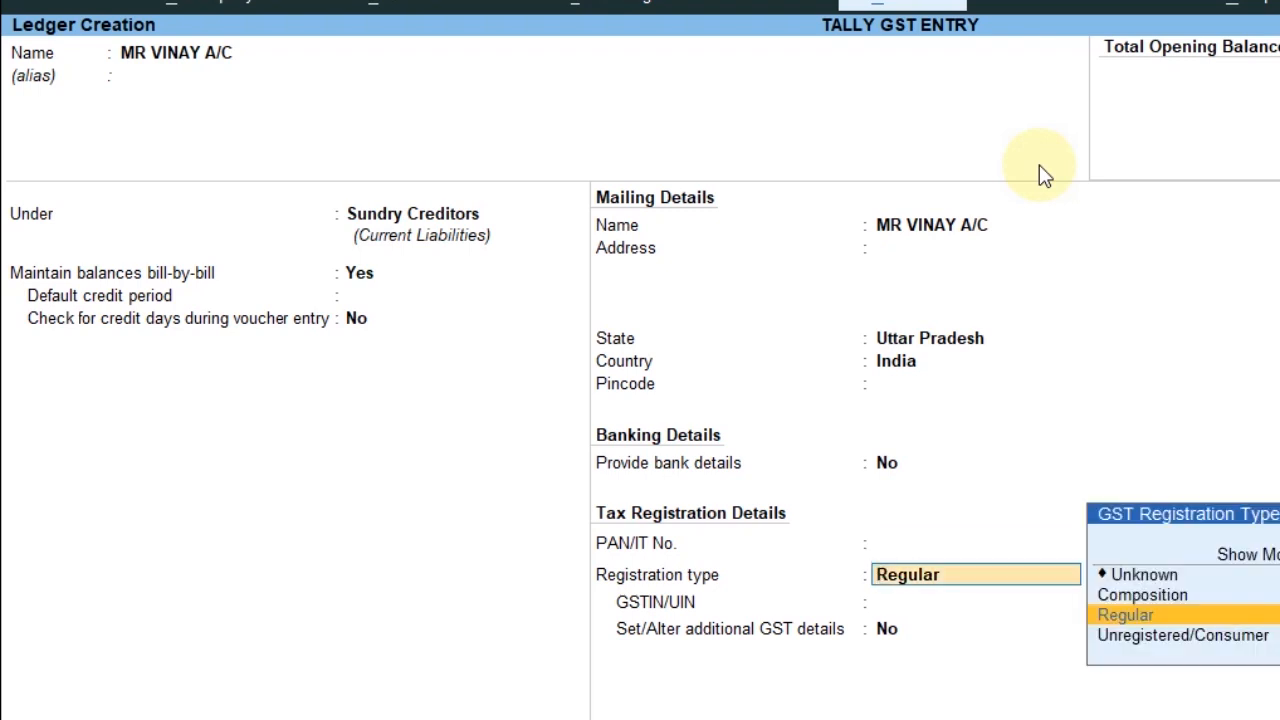
pyautogui.press('Return')
pyautogui.press('Return')
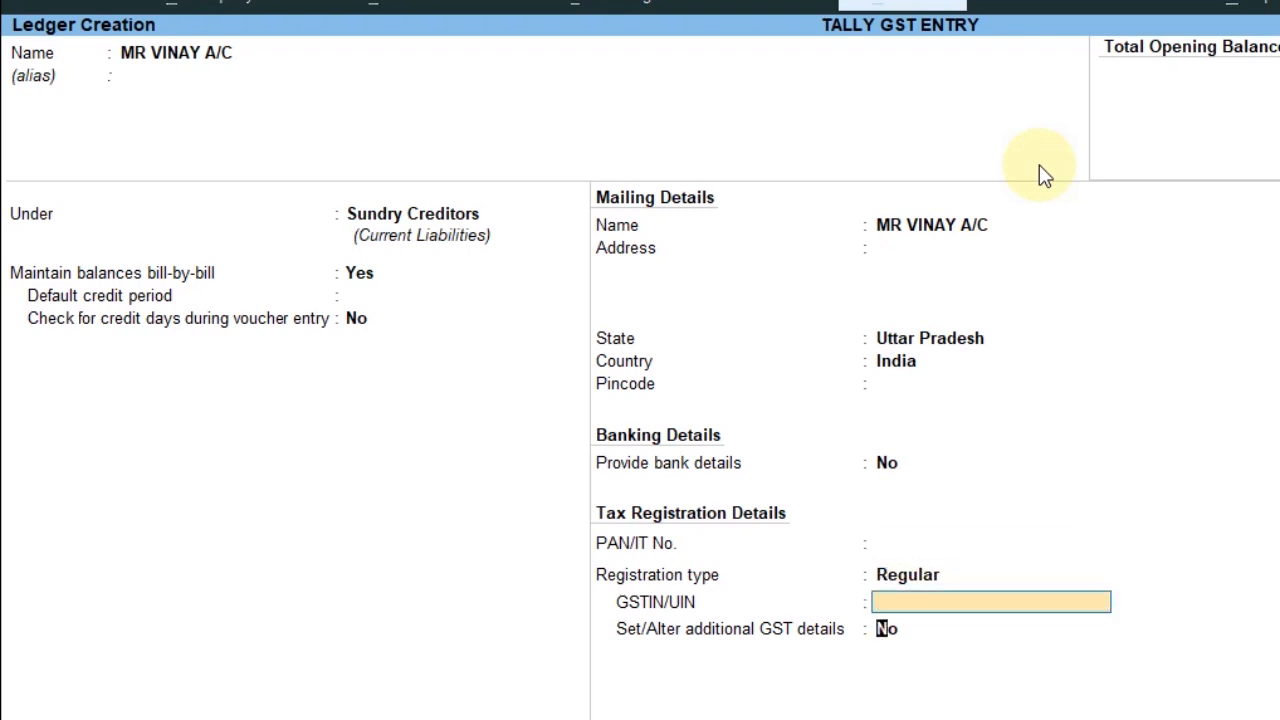
# Step: Set the supplier's additional GST details to place of supply Uttar Pradesh and transporter Yes with no transporter ID, and save the ledger
pyautogui.write('y')
pyautogui.press('Return')
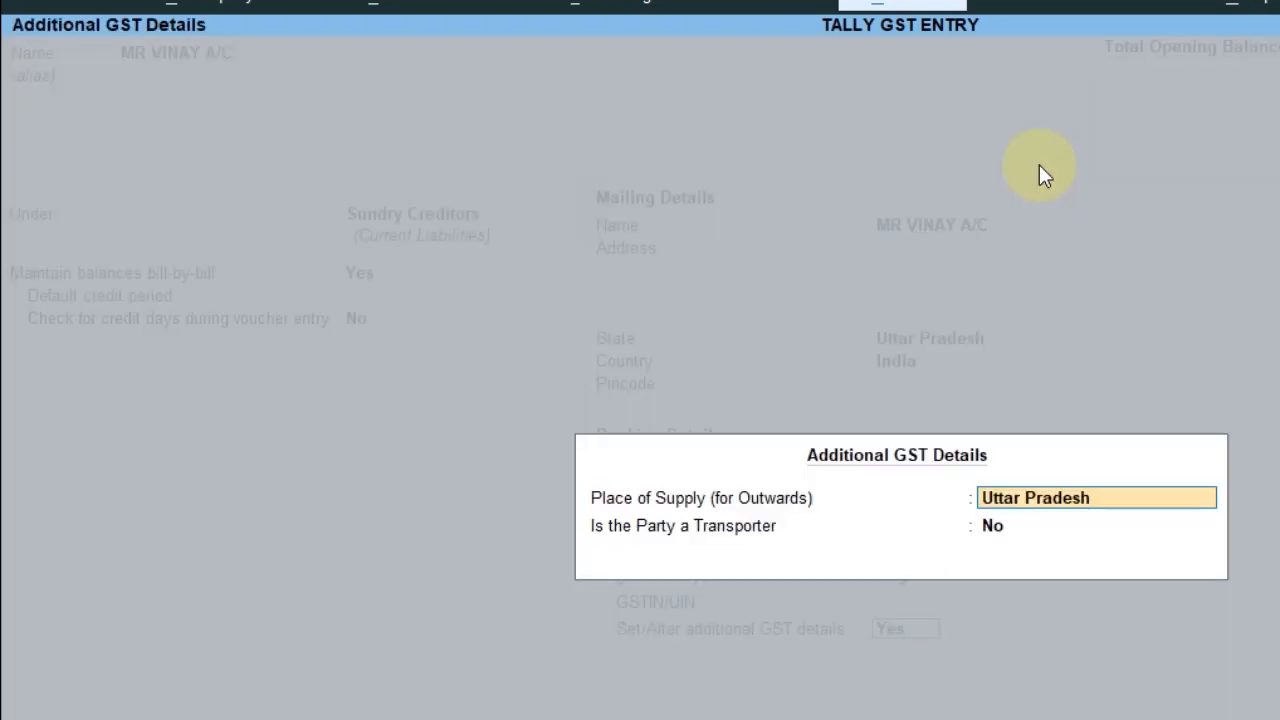
pyautogui.press('Return')
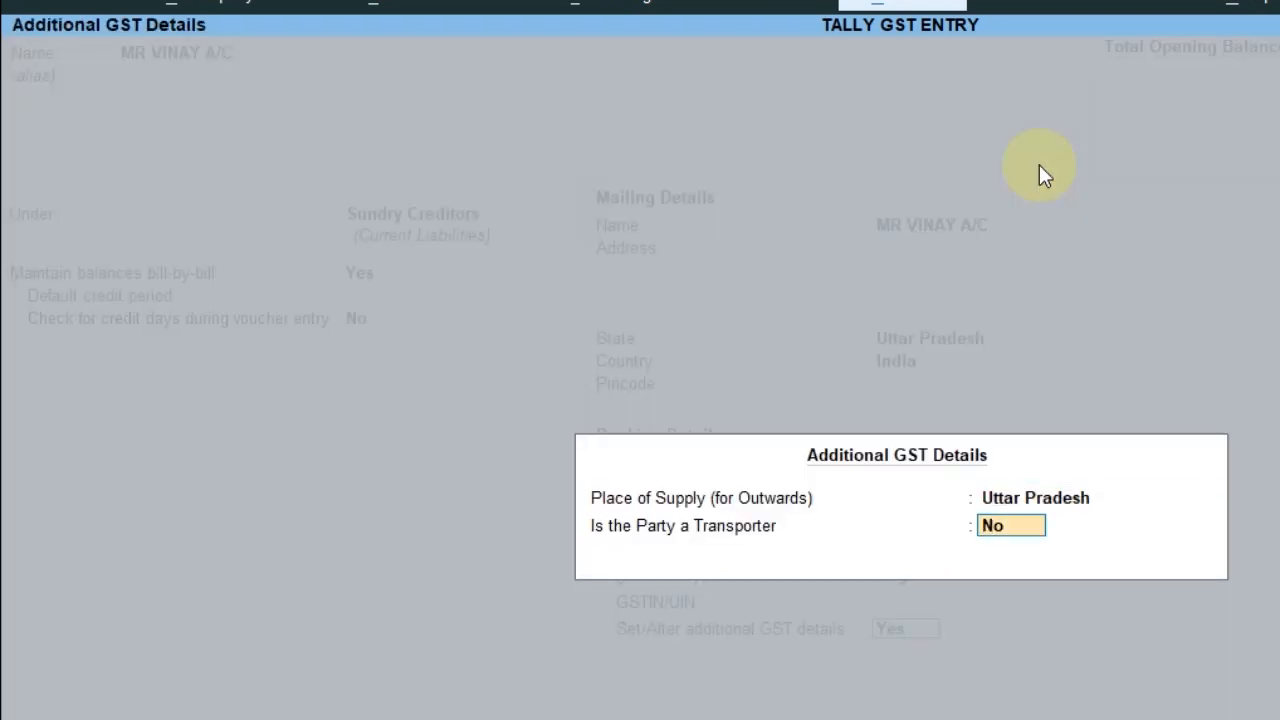
pyautogui.write('y')
pyautogui.press('Return')
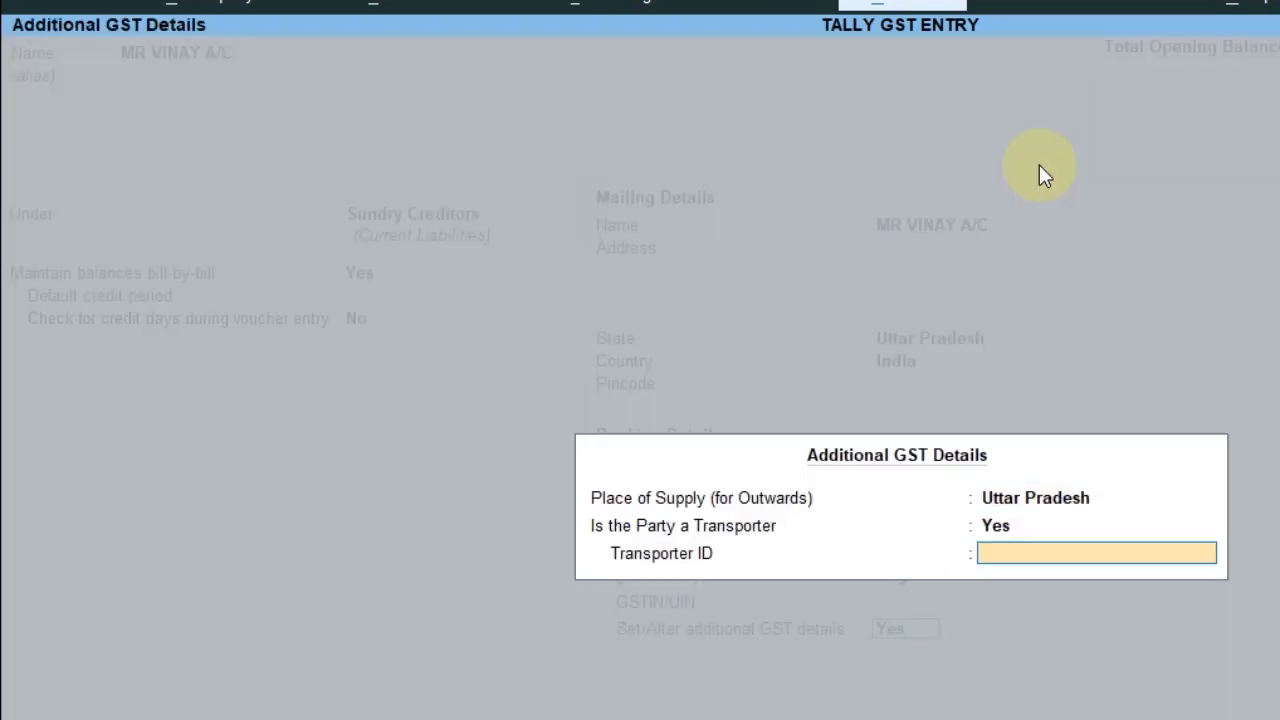
pyautogui.press('Return')
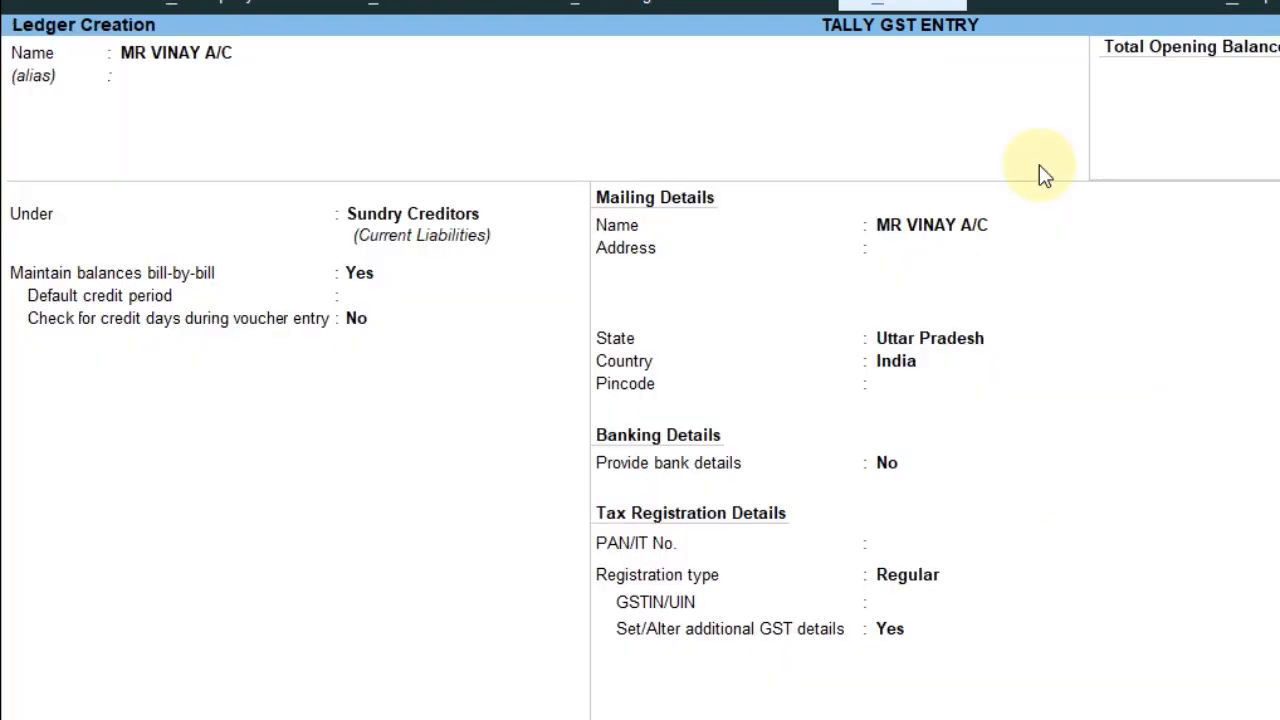
# Step: Start a party ledger with the customer's name followed by A/C, under the Sundry Debtors group
pyautogui.write('MR SURESH A/C')
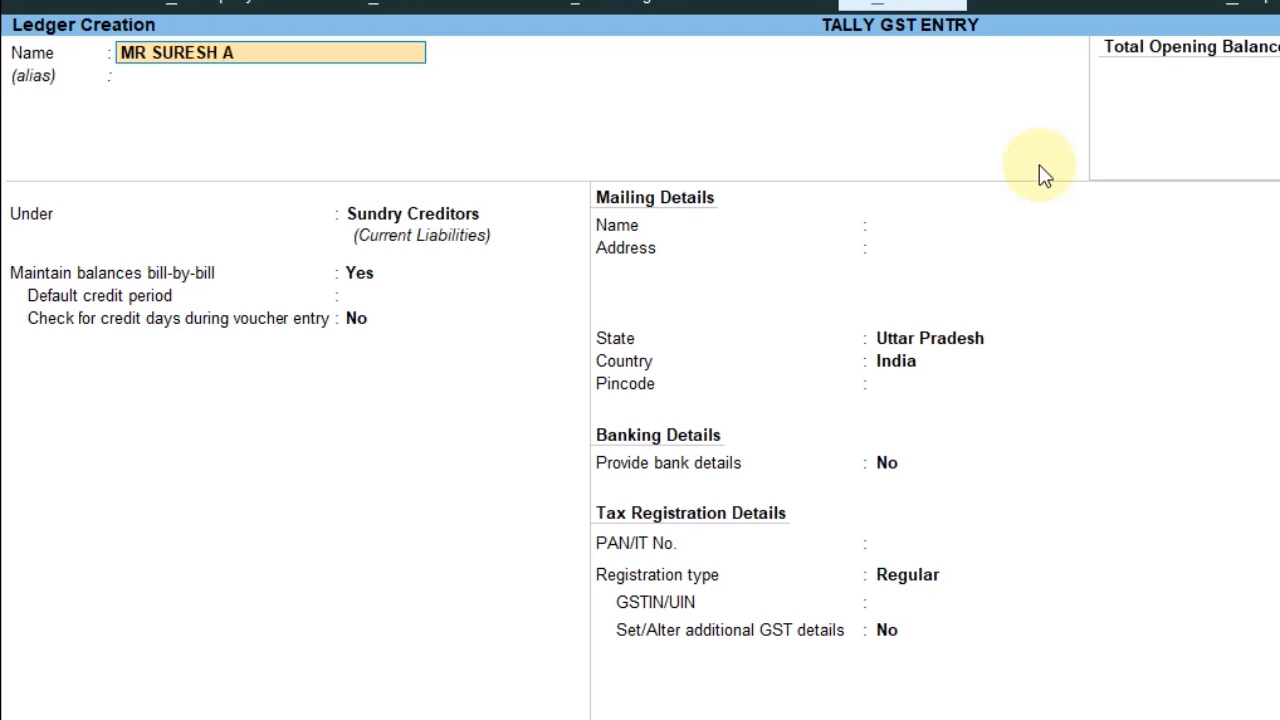
pyautogui.press('Return')
pyautogui.press('Return')
pyautogui.write('SU')
pyautogui.press('Down')
pyautogui.press('Return')
# Step: Keep the customer ledger's default balance, mailing, banking and Regular tax registration details, save it, and leave ledger creation
pyautogui.press('Return')
pyautogui.press('Return')
pyautogui.press('Return')
pyautogui.press('Return')
pyautogui.press('Return')
pyautogui.press('Return')
pyautogui.press('Return')
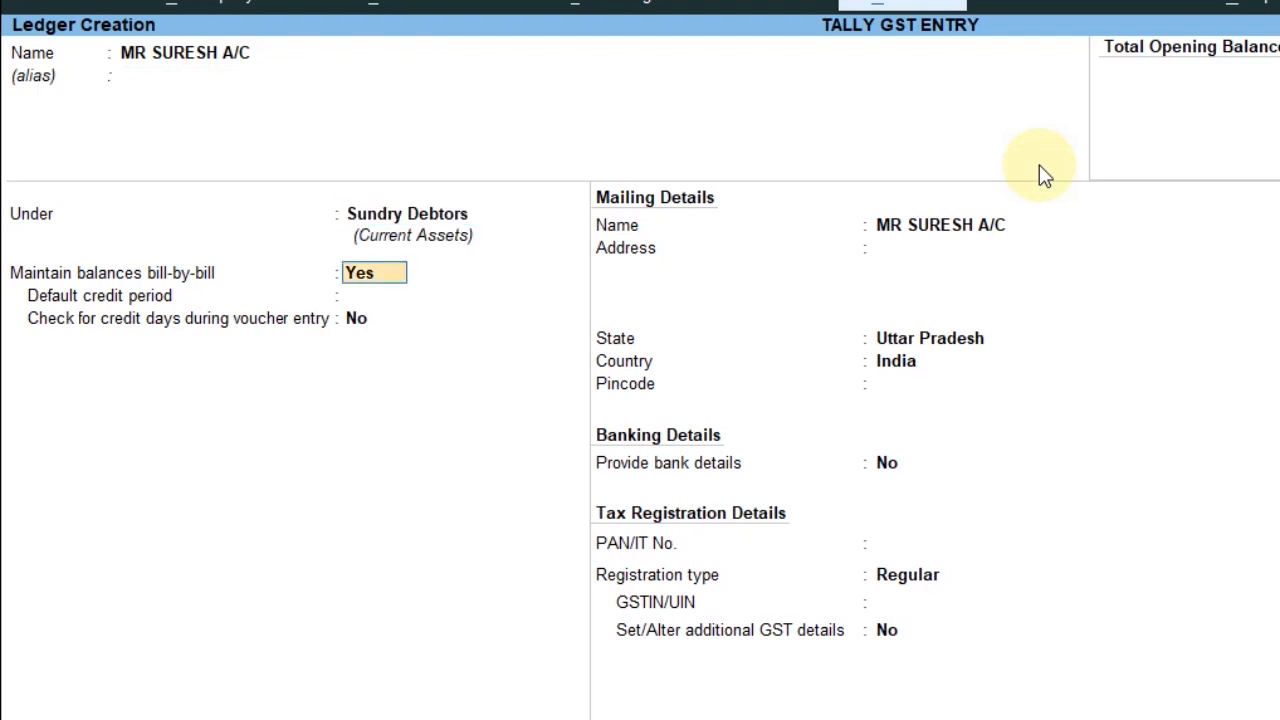
pyautogui.press('Return')
pyautogui.press('Return')
pyautogui.press('Return')
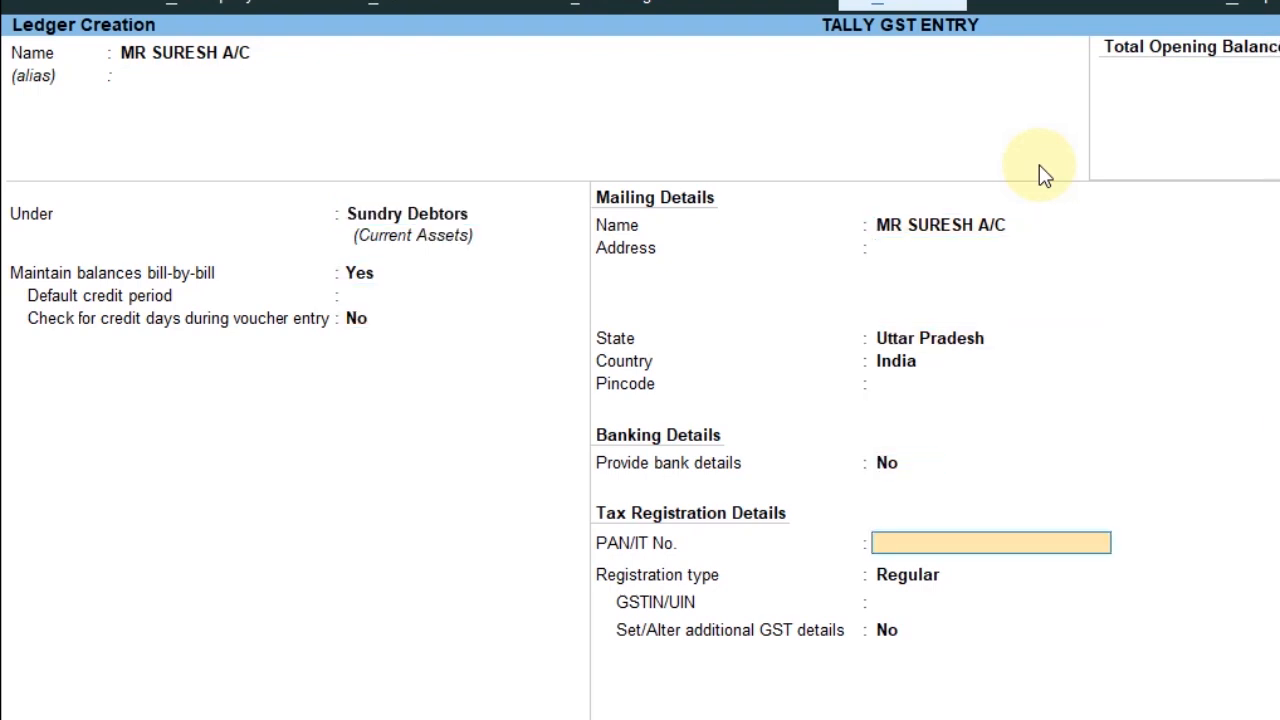
pyautogui.press('Return')
pyautogui.press('Return')
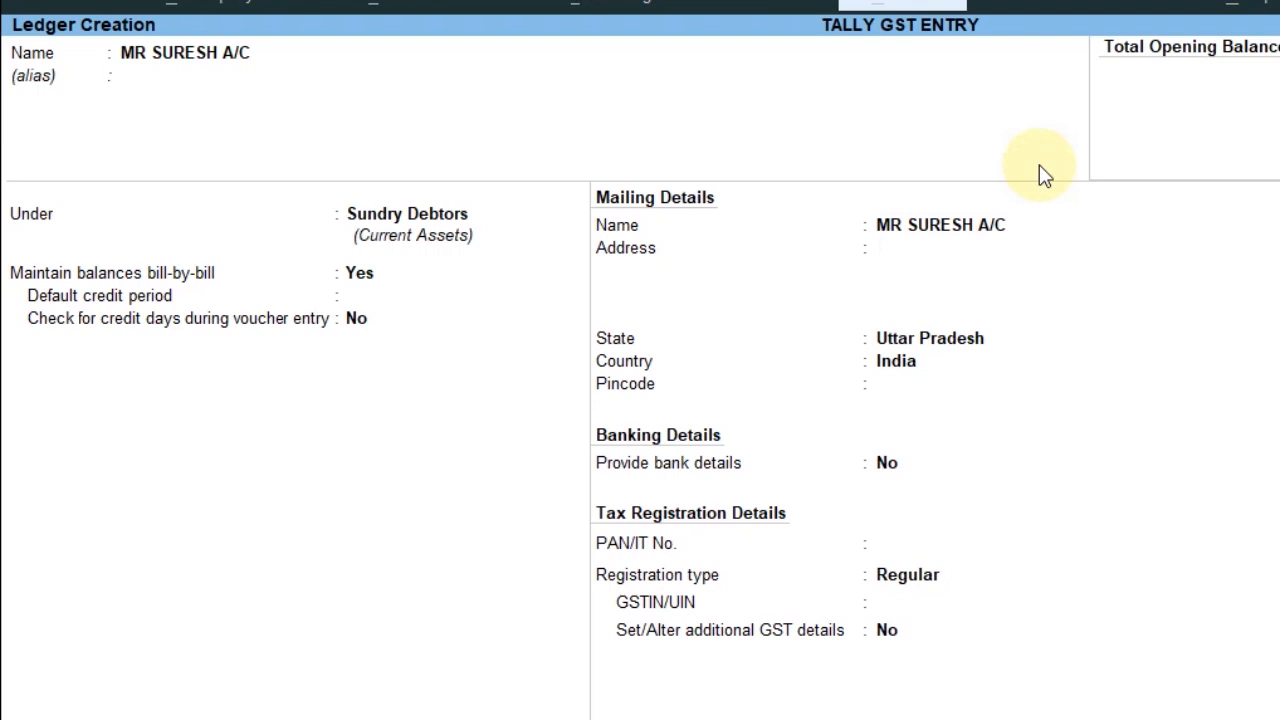
pyautogui.press('Return')
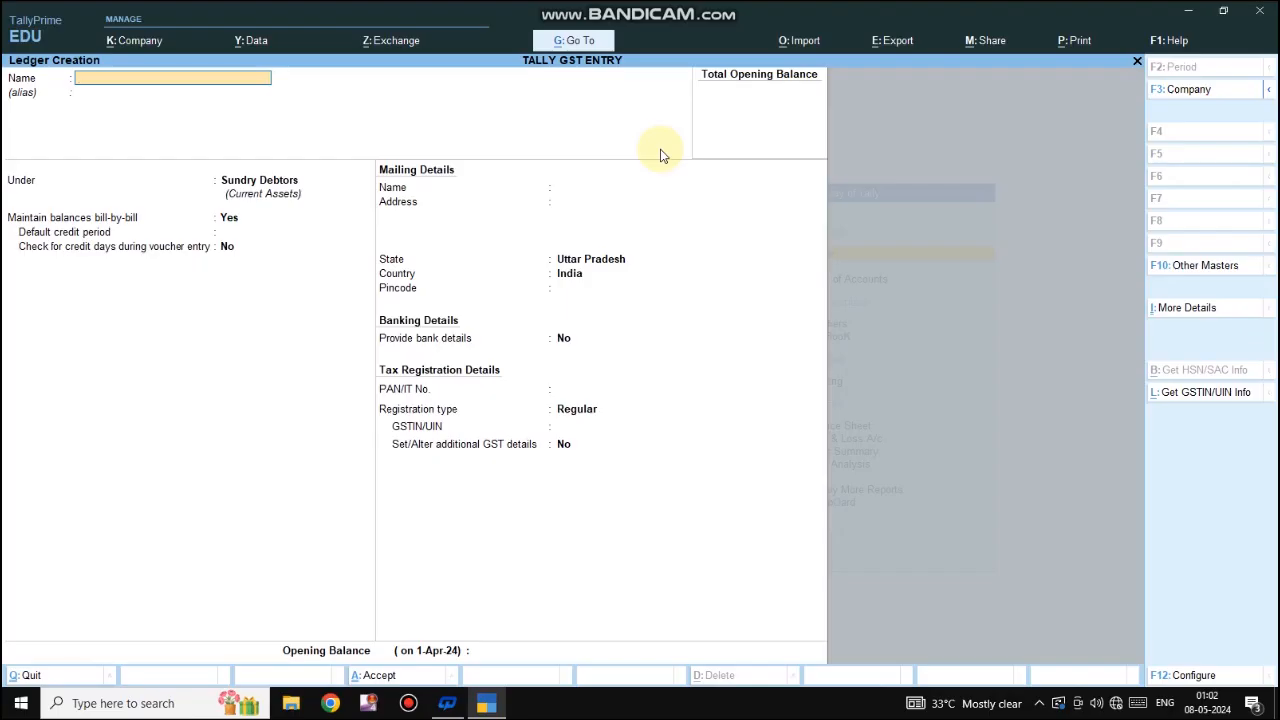
pyautogui.press('Escape')
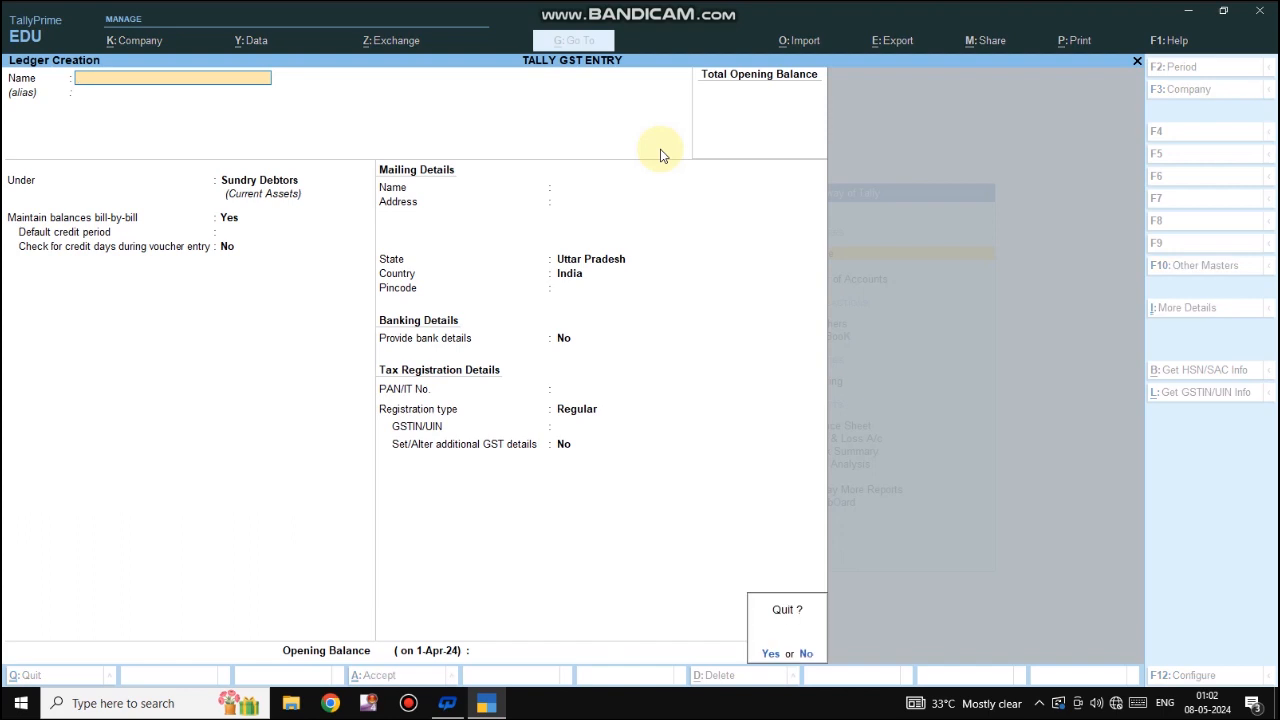
pyautogui.press('y')
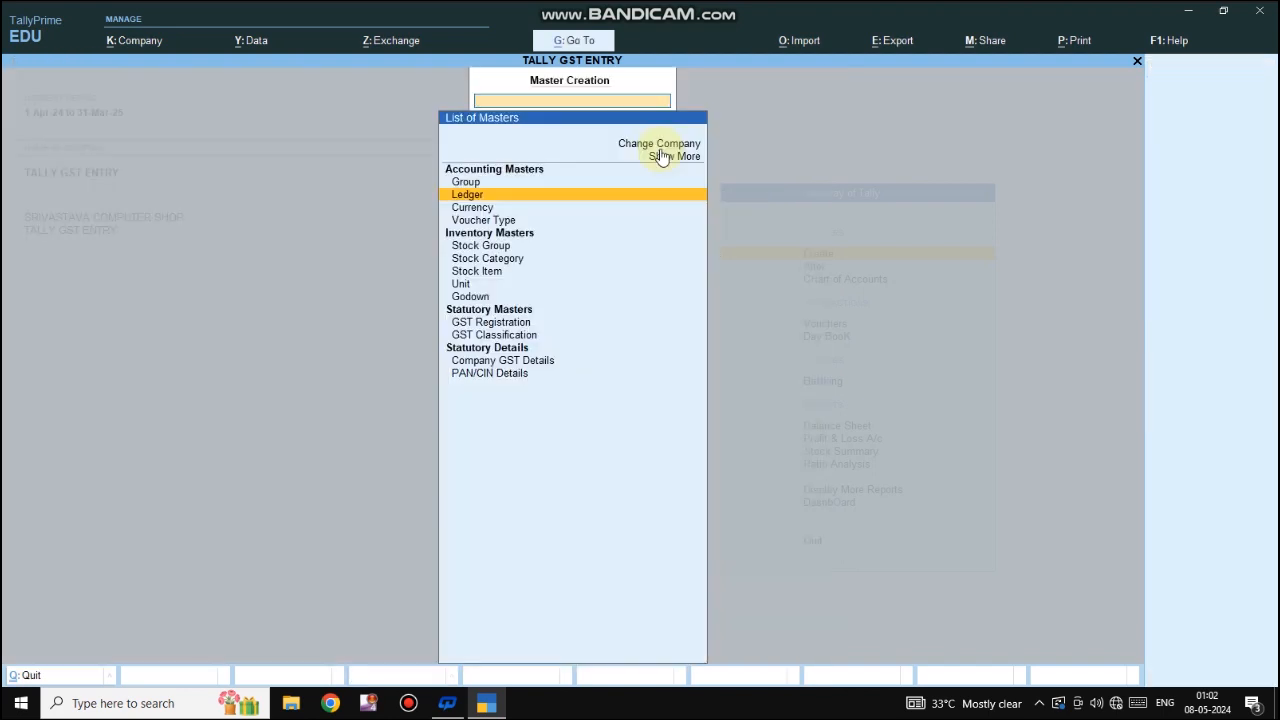
# Step: Start a new simple unit with the symbol NOS and the formal name NUMBERS
pyautogui.press('Down')
pyautogui.press('Down')
pyautogui.press('Down')
pyautogui.press('Down')
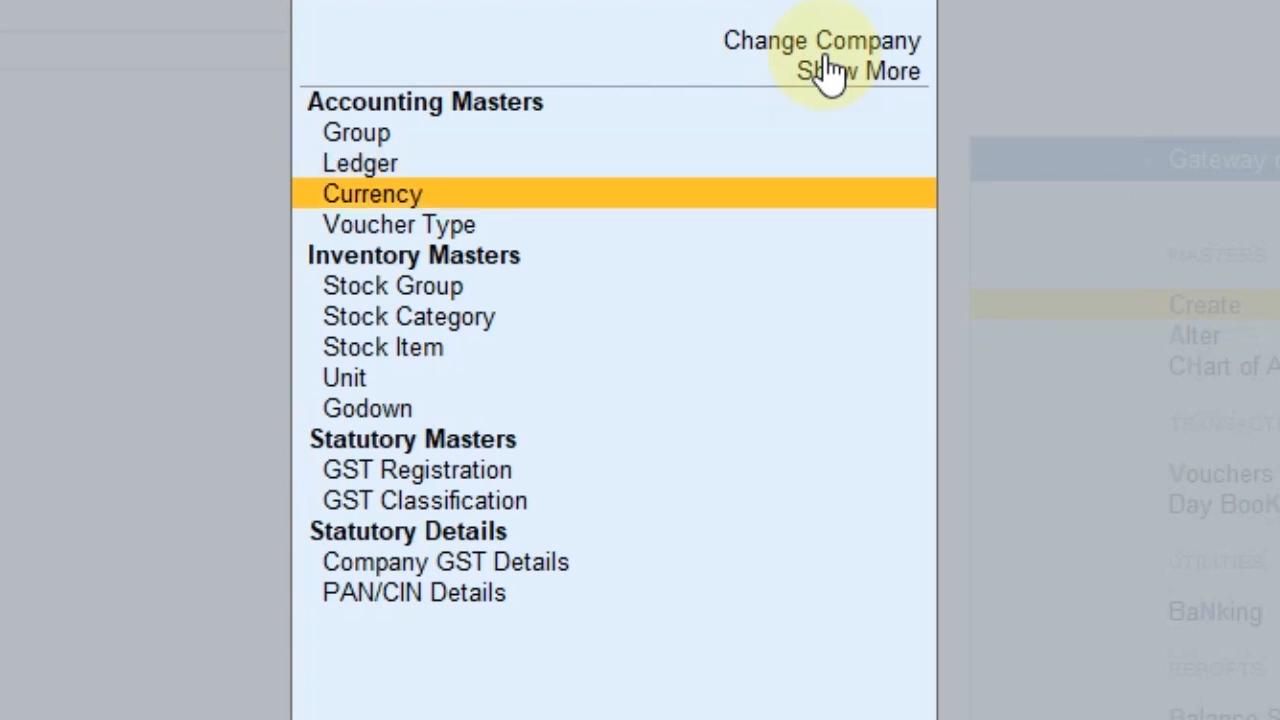
pyautogui.press('Down')
pyautogui.press('Down')
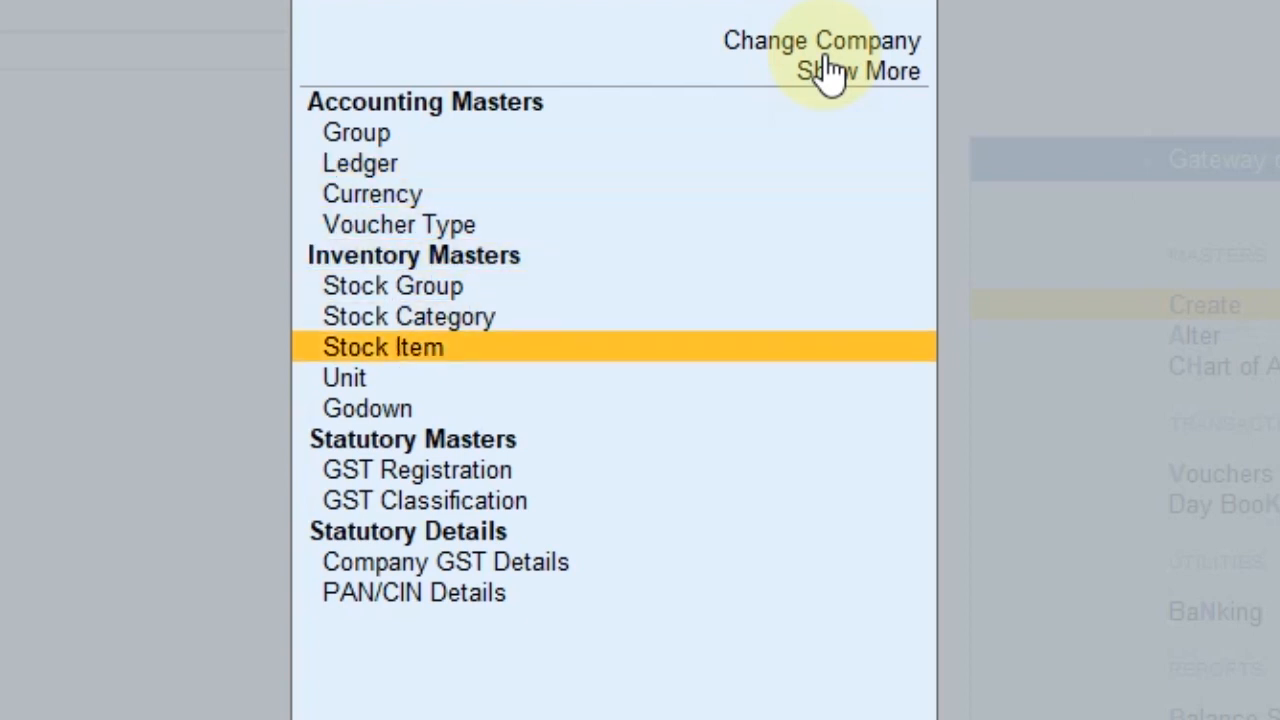
pyautogui.press('Down')
pyautogui.press('Return')
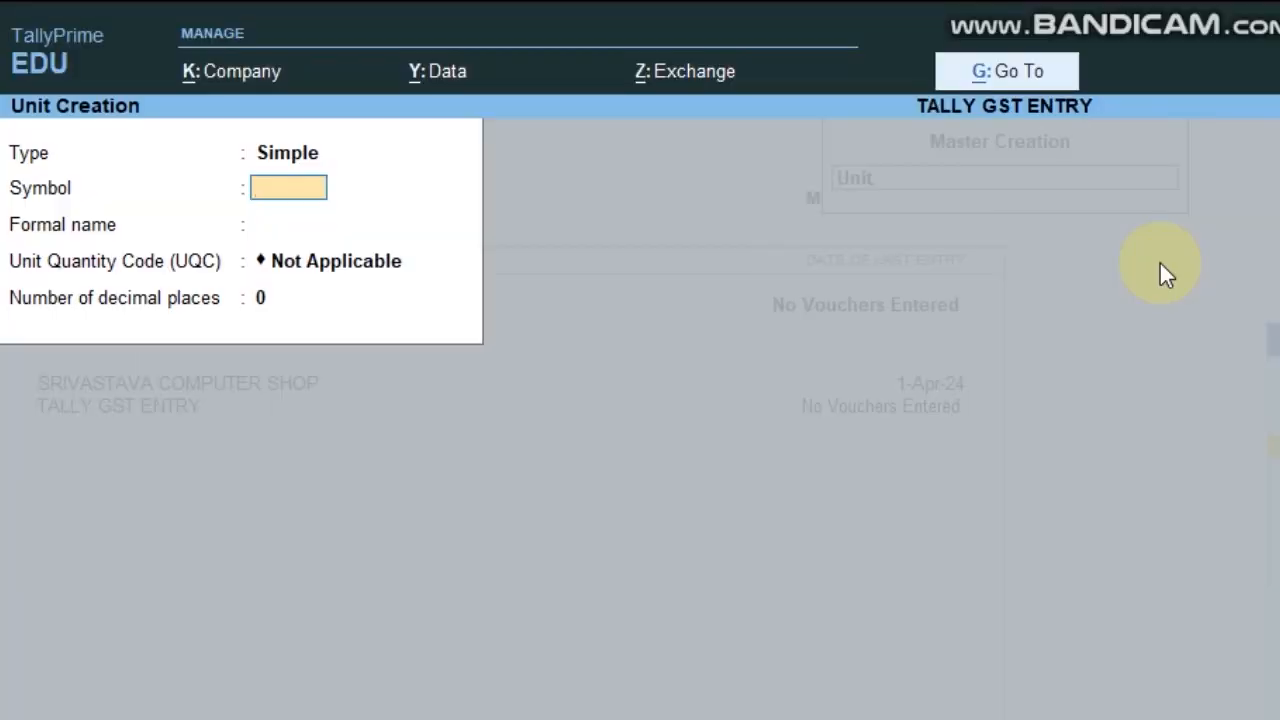
pyautogui.write('NOS')
pyautogui.press('Return')
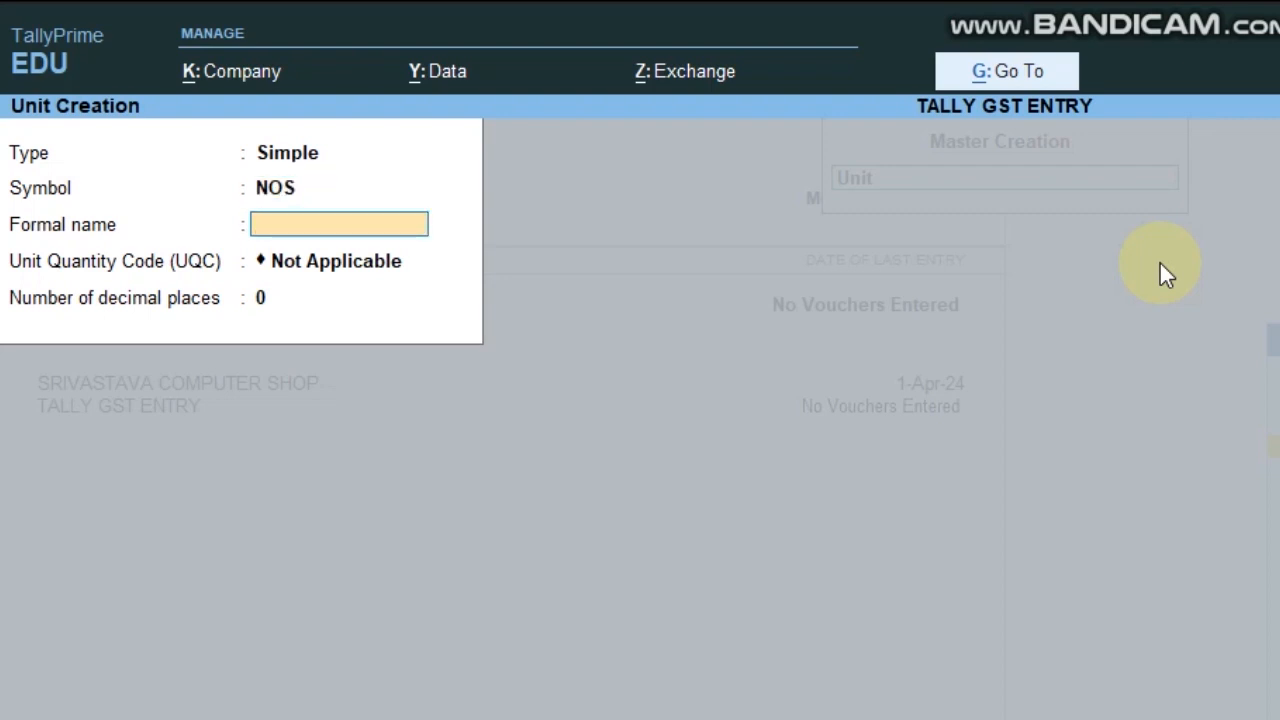
pyautogui.write('NUMBERS')
pyautogui.press('Return')
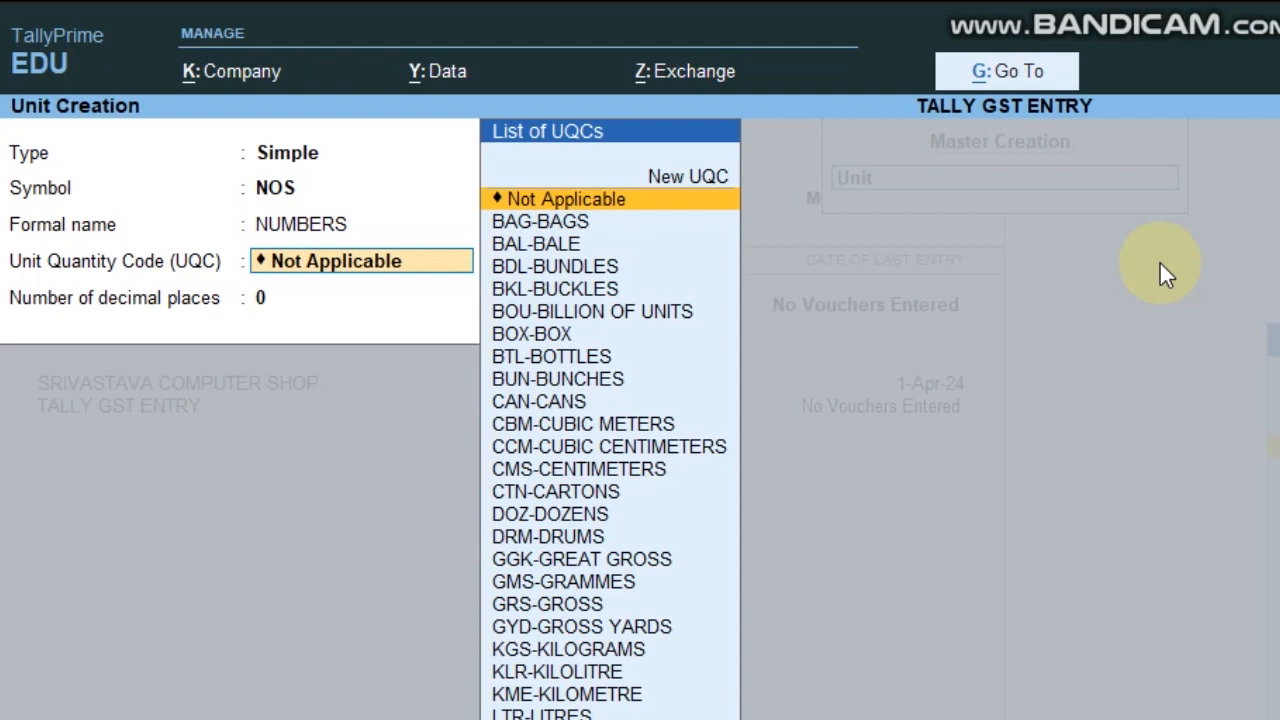
# Step: Set the unit's quantity code to NOS-NUMBERS with 2 decimal places, save it, and leave unit creation
pyautogui.write('N')
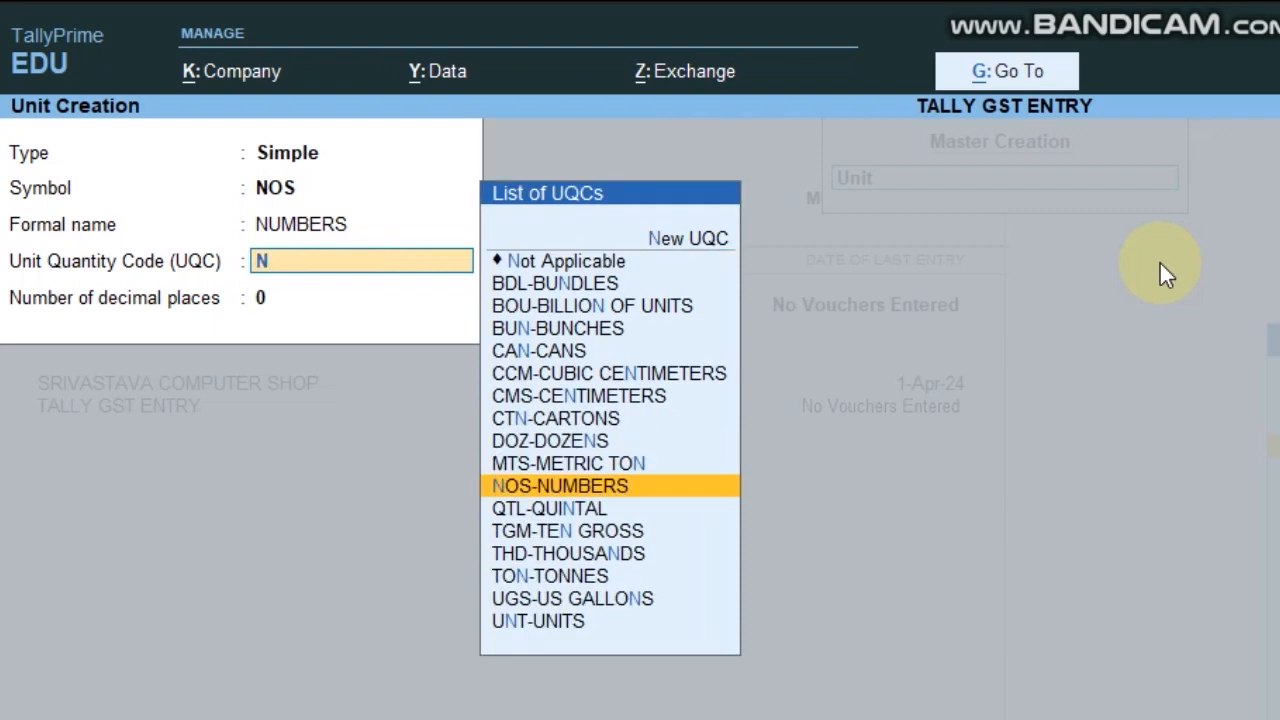
pyautogui.press('Return')
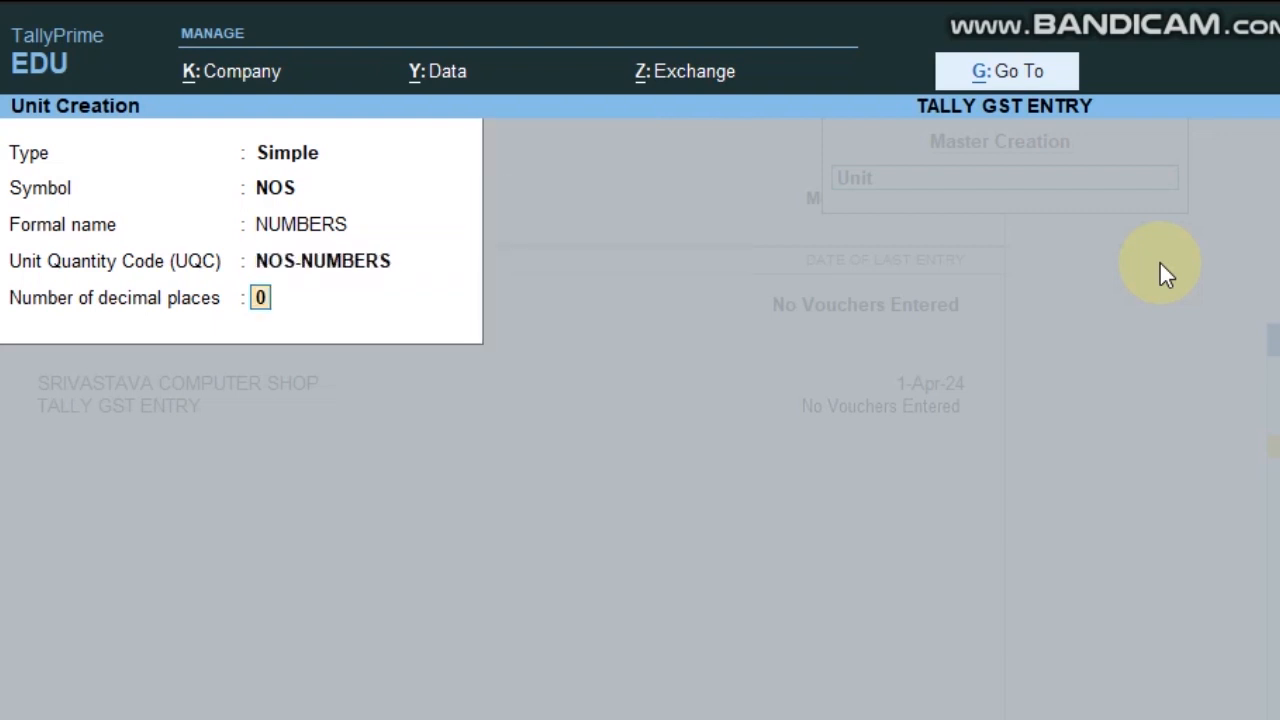
pyautogui.write('2')
pyautogui.press('Return')
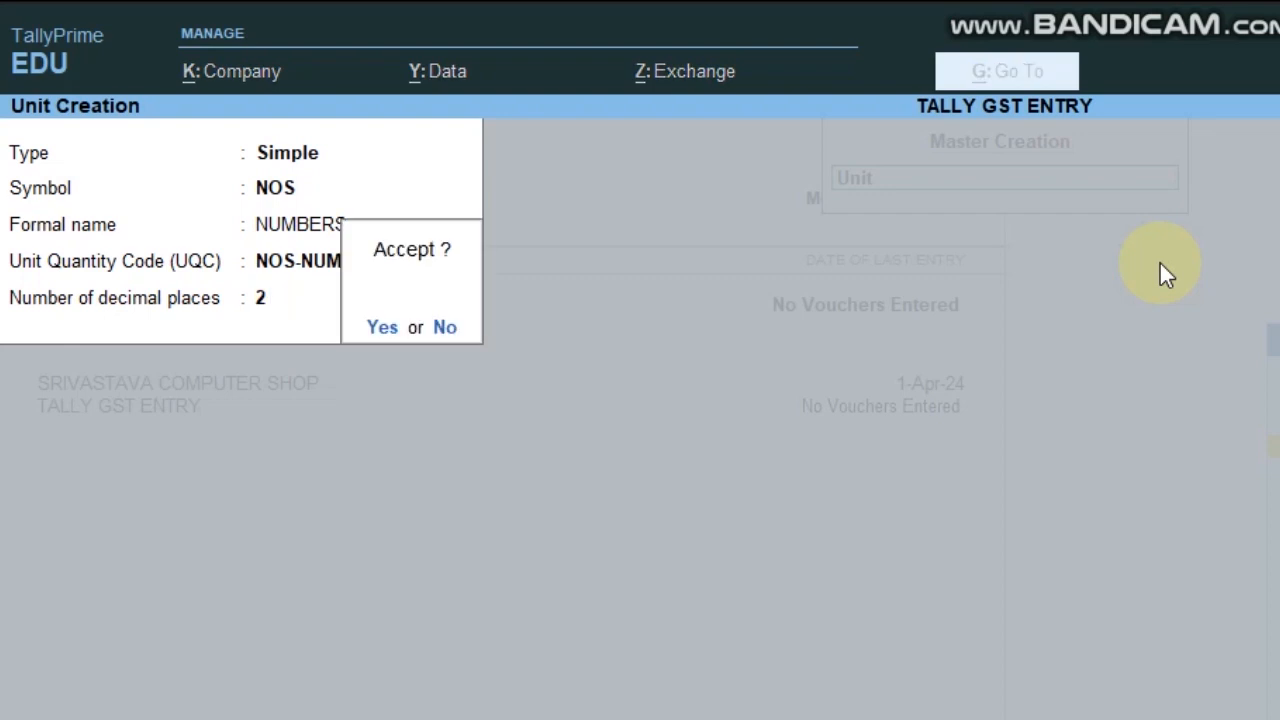
pyautogui.press('Return')
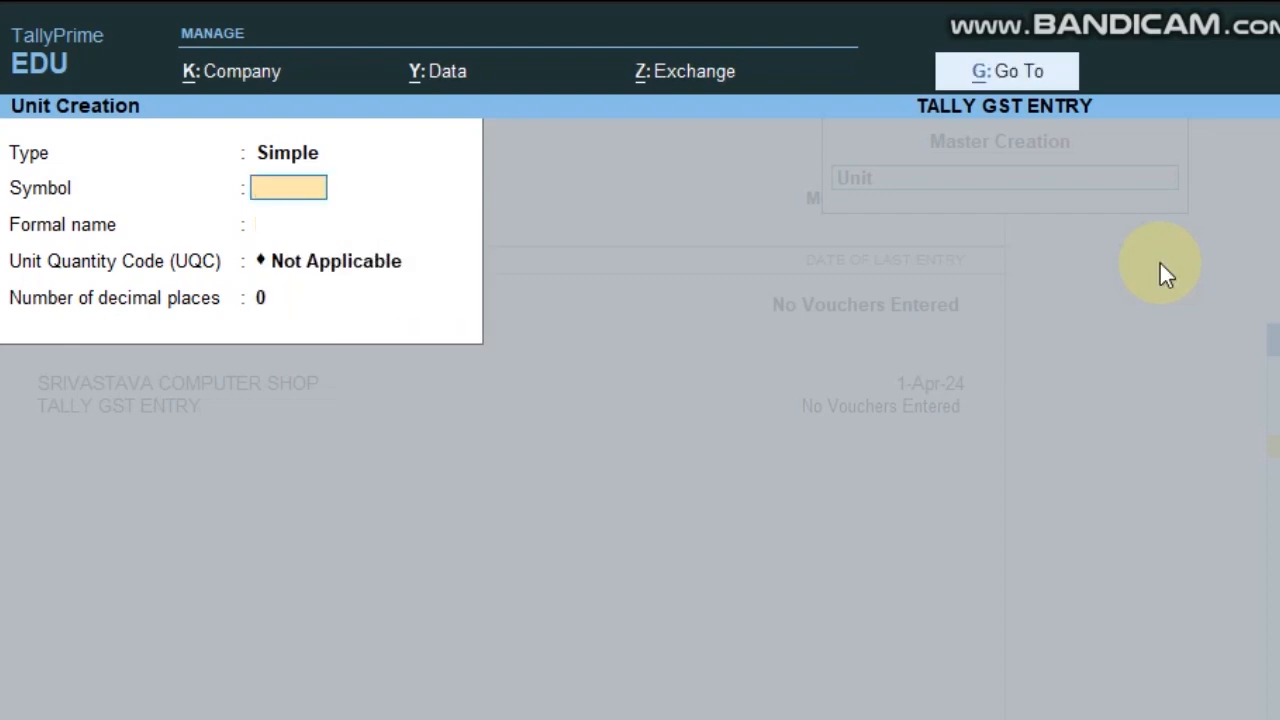
pyautogui.press('Escape')
pyautogui.press('Return')
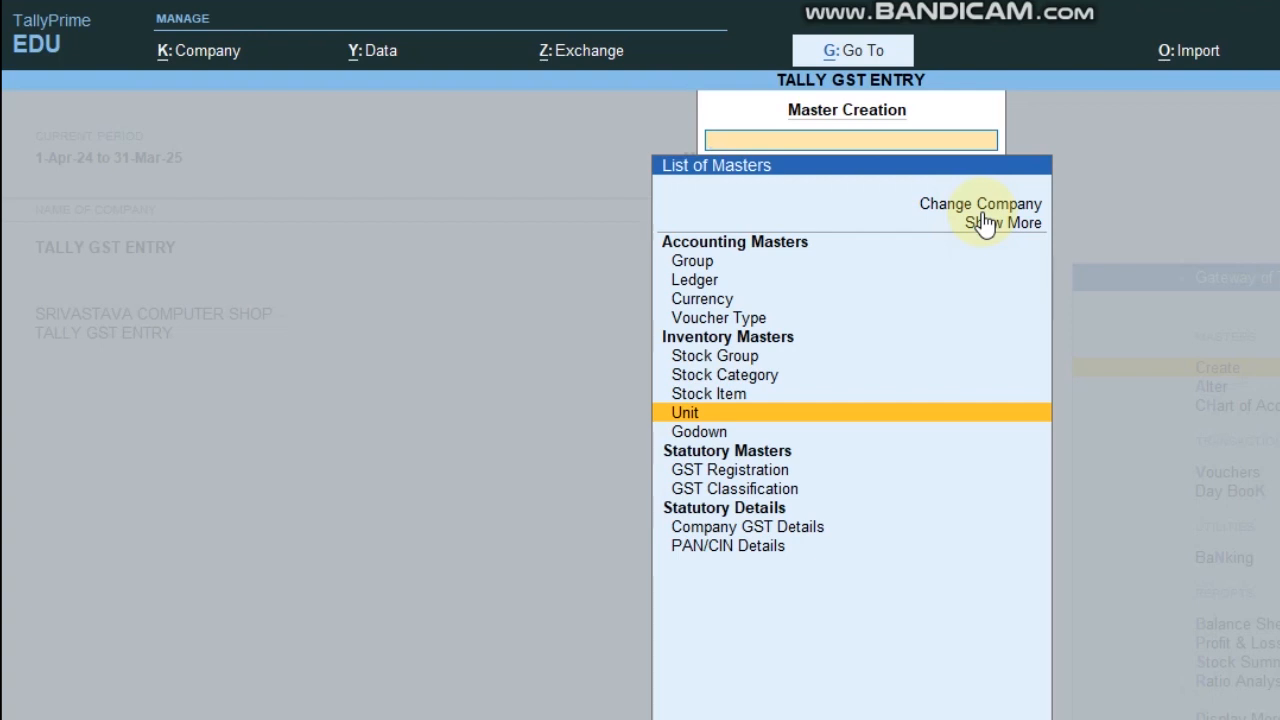
# Step: Start a new stock item named MOBILE PHONE under Primary with NOS as its unit
pyautogui.press('Up')
pyautogui.press('Return')
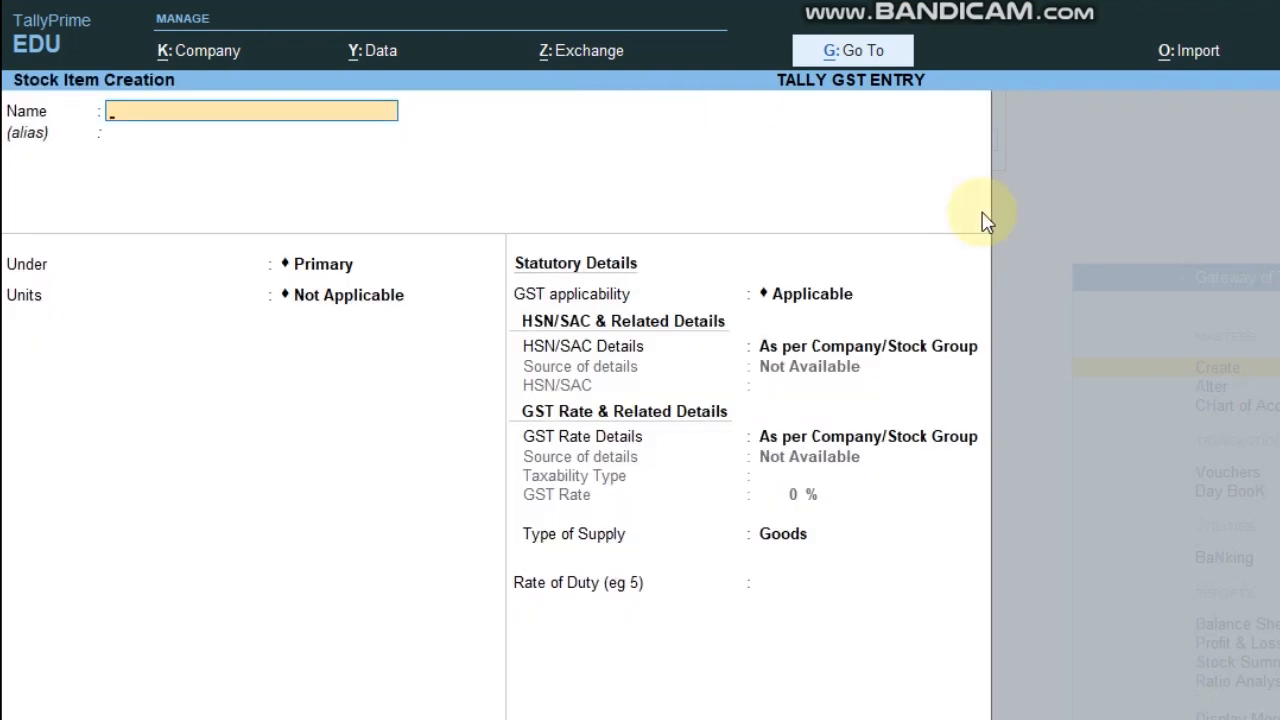
pyautogui.write('MOBILE PHONE')
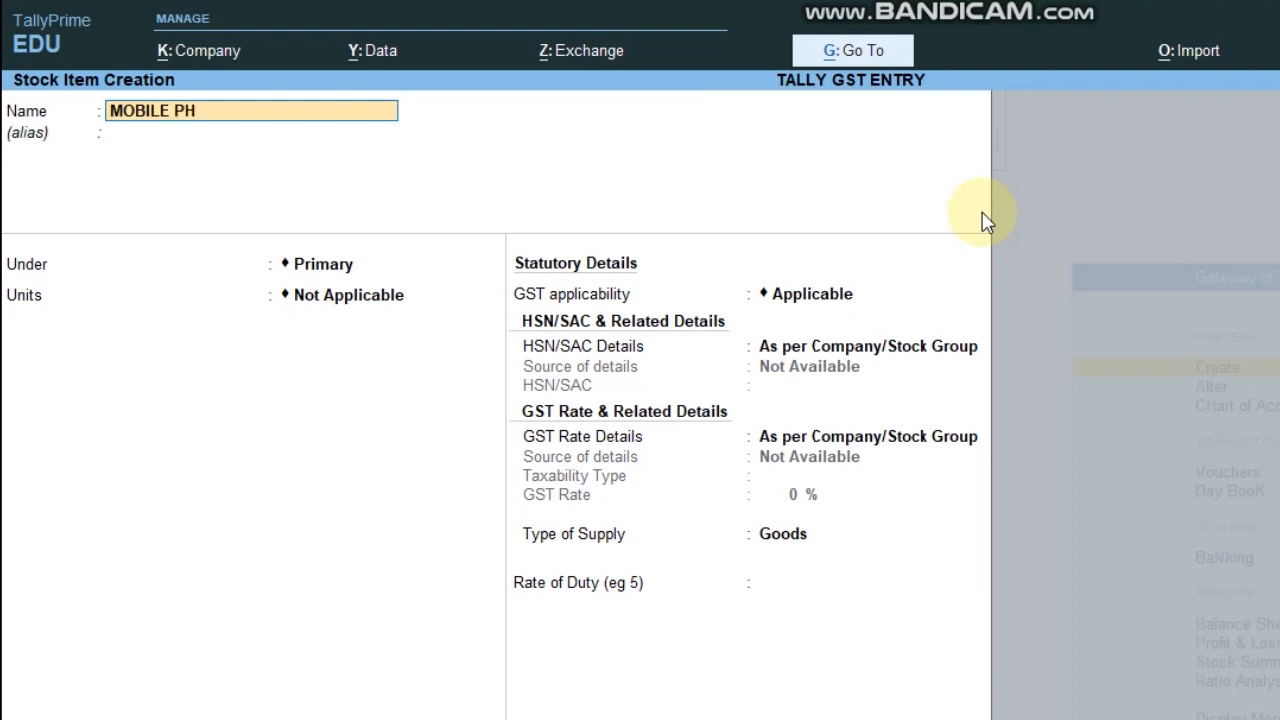
pyautogui.press('Return')
pyautogui.press('Return')
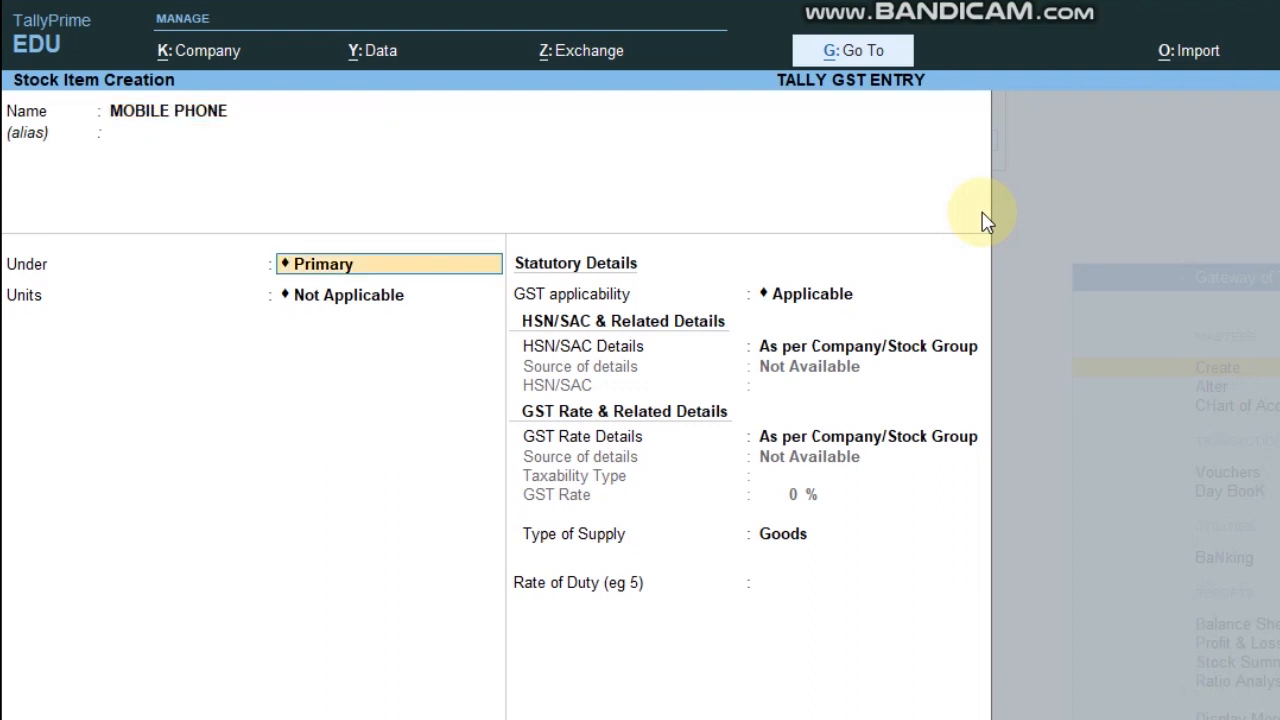
pyautogui.press('Return')
pyautogui.press('Down')
pyautogui.press('Return')
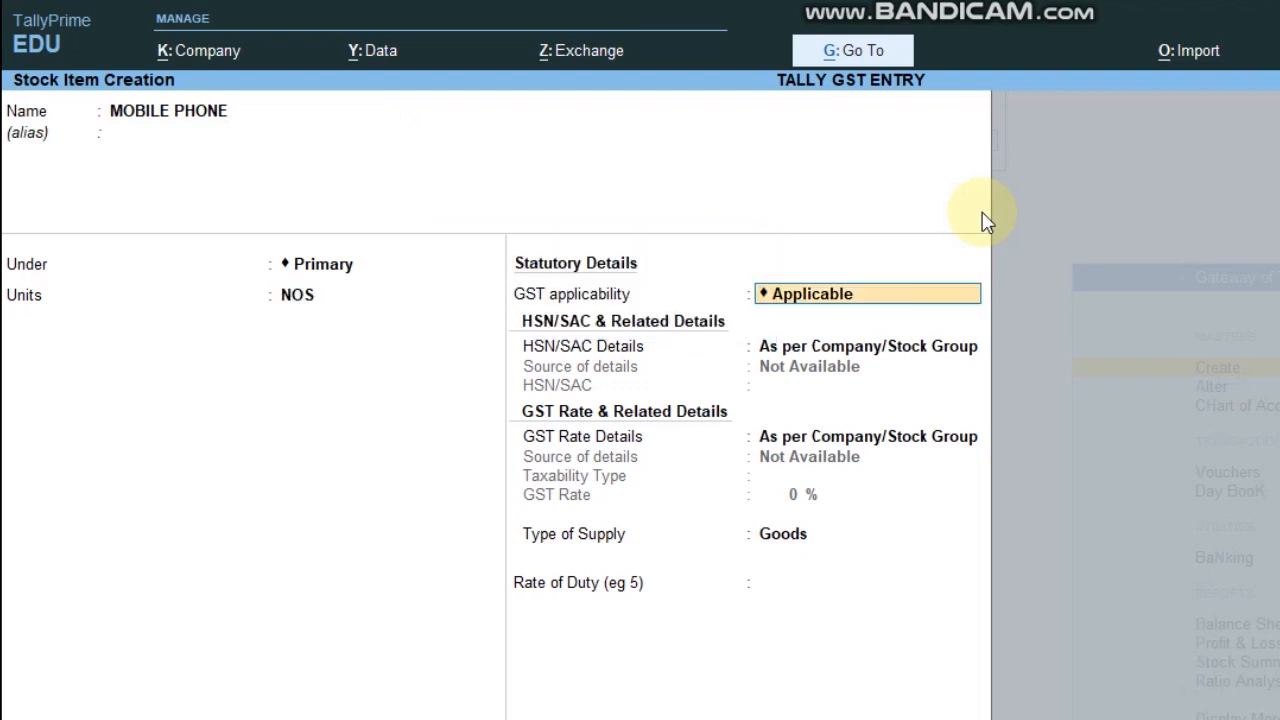
# Step: Keep GST applicable for the stock item and set its HSN/SAC details to Specify Details Here, leaving the HSN/SAC code blank
pyautogui.press('Return')
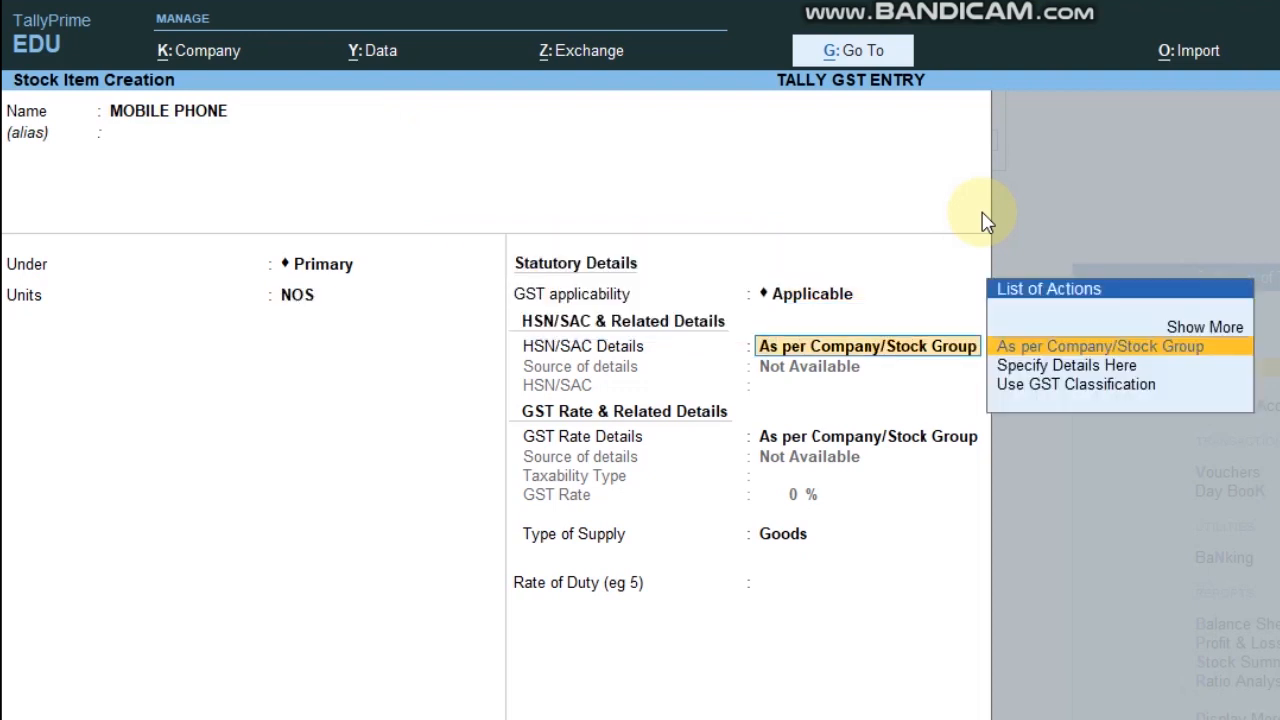
pyautogui.press('Down')
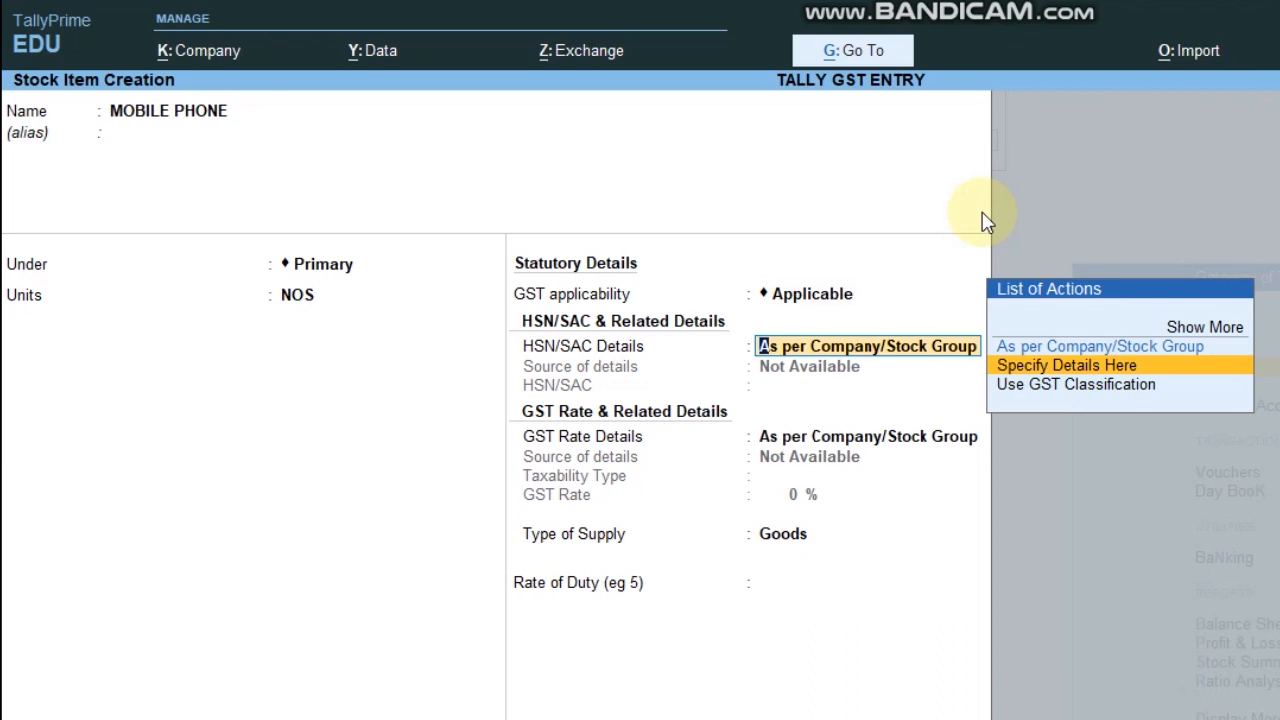
pyautogui.press('Return')
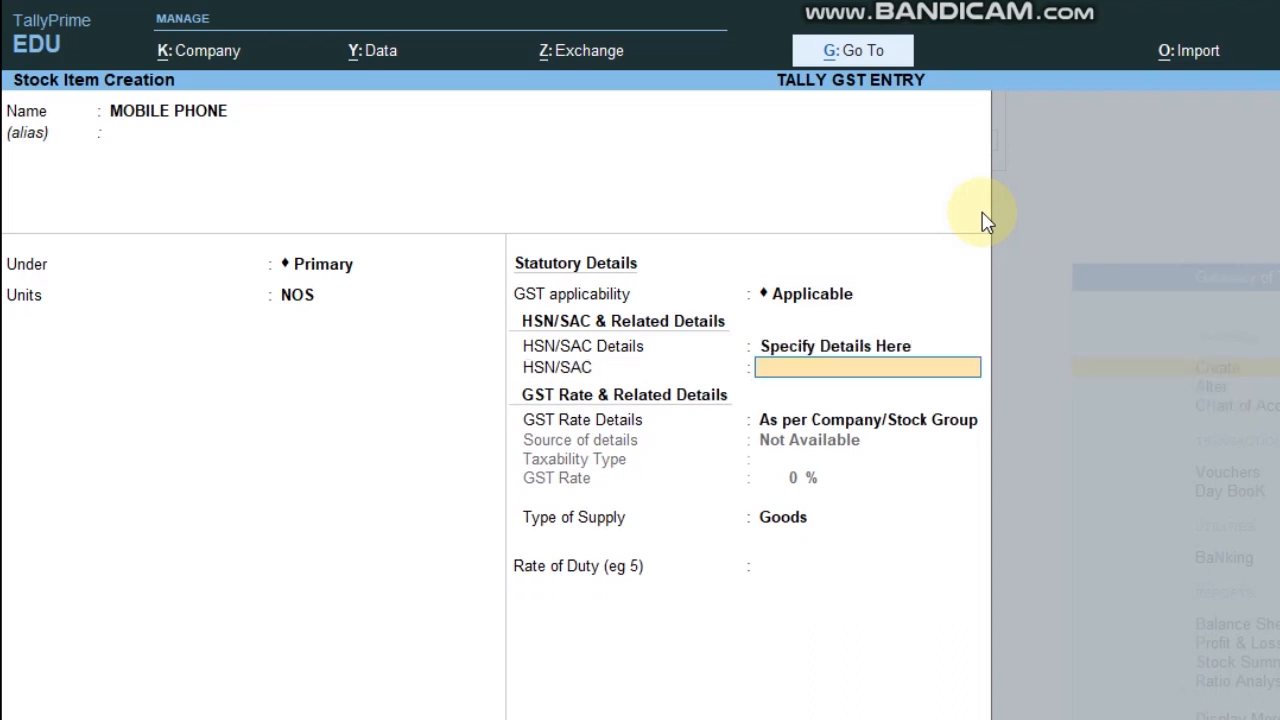
pyautogui.press('Return')
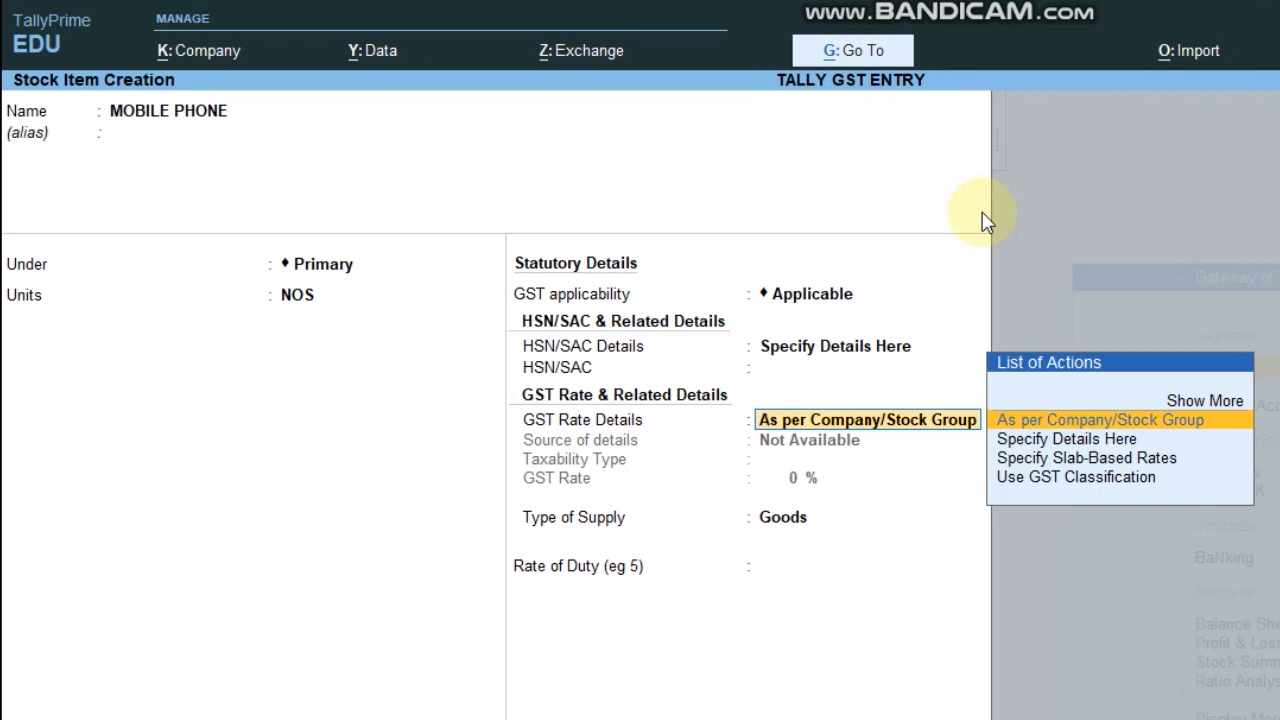
# Step: Set the item's GST rate details to Specify Details Here, with taxability type Taxable and a GST rate of 18%
pyautogui.press('Down')
pyautogui.press('Return')
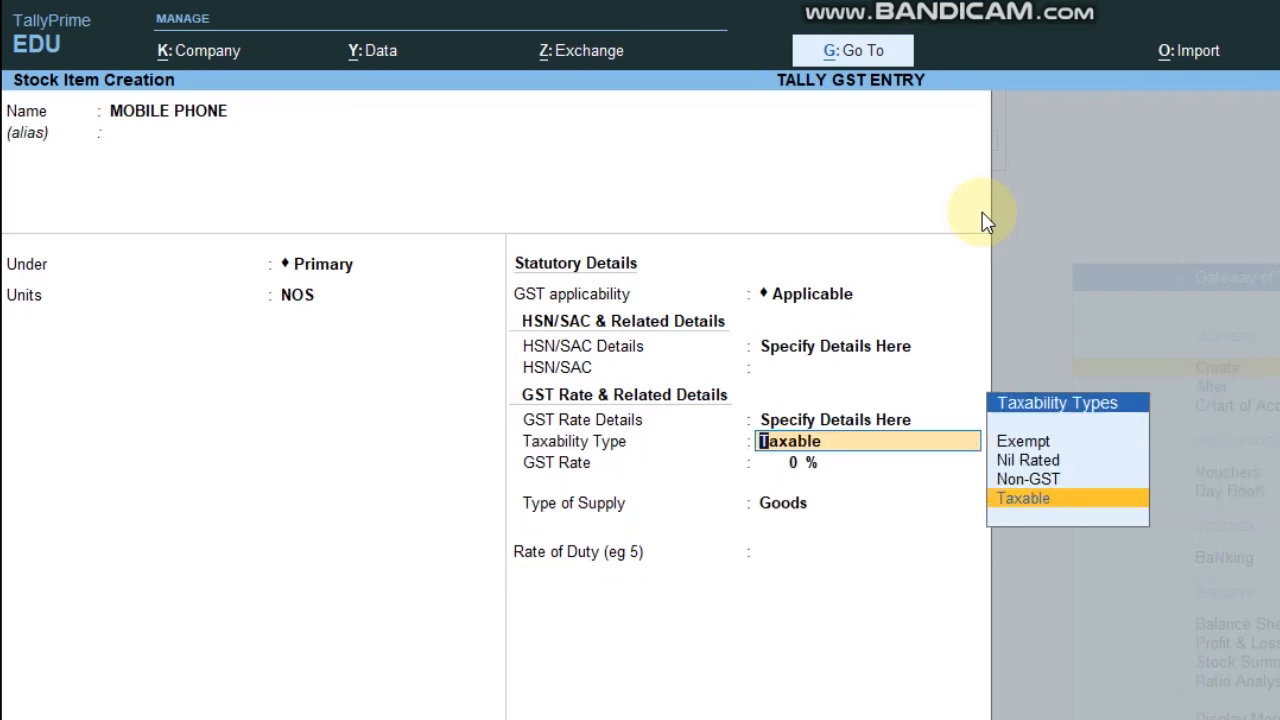
pyautogui.press('Return')
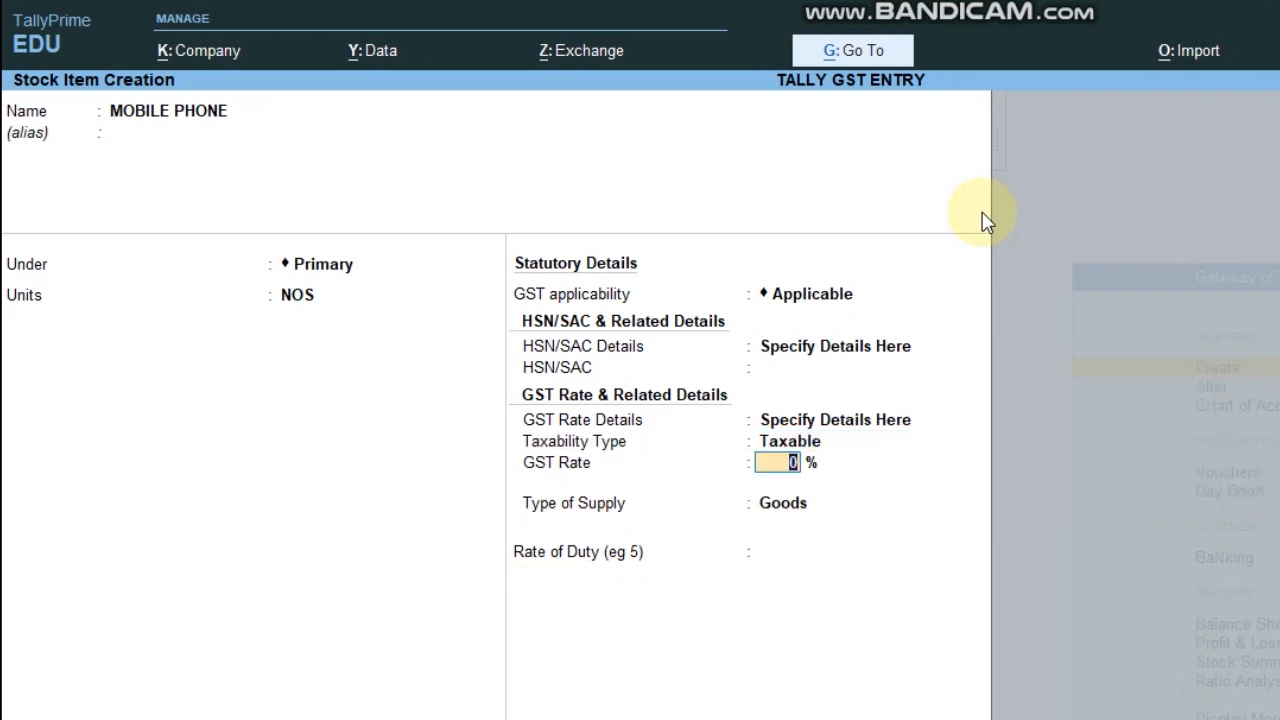
pyautogui.write('18')
pyautogui.press('Return')
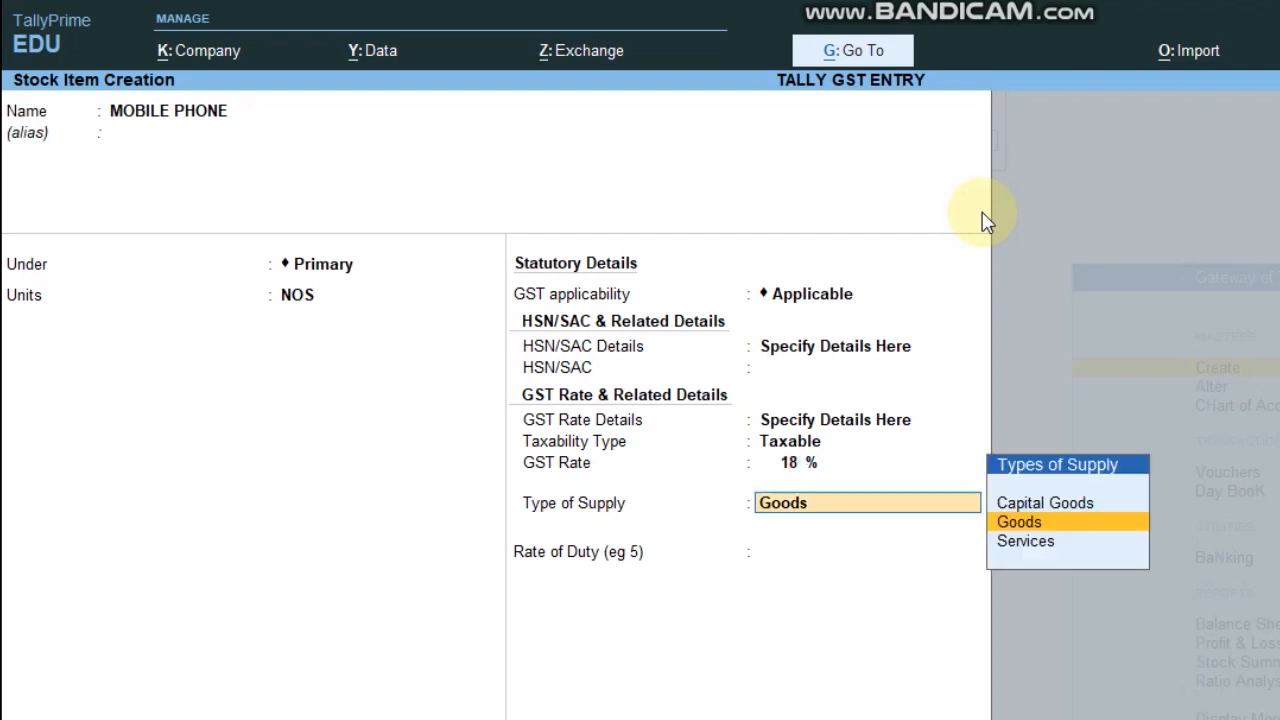
# Step: Keep Goods as the item's type of supply, enter no rate of duty, and save the stock item
pyautogui.press('Return')
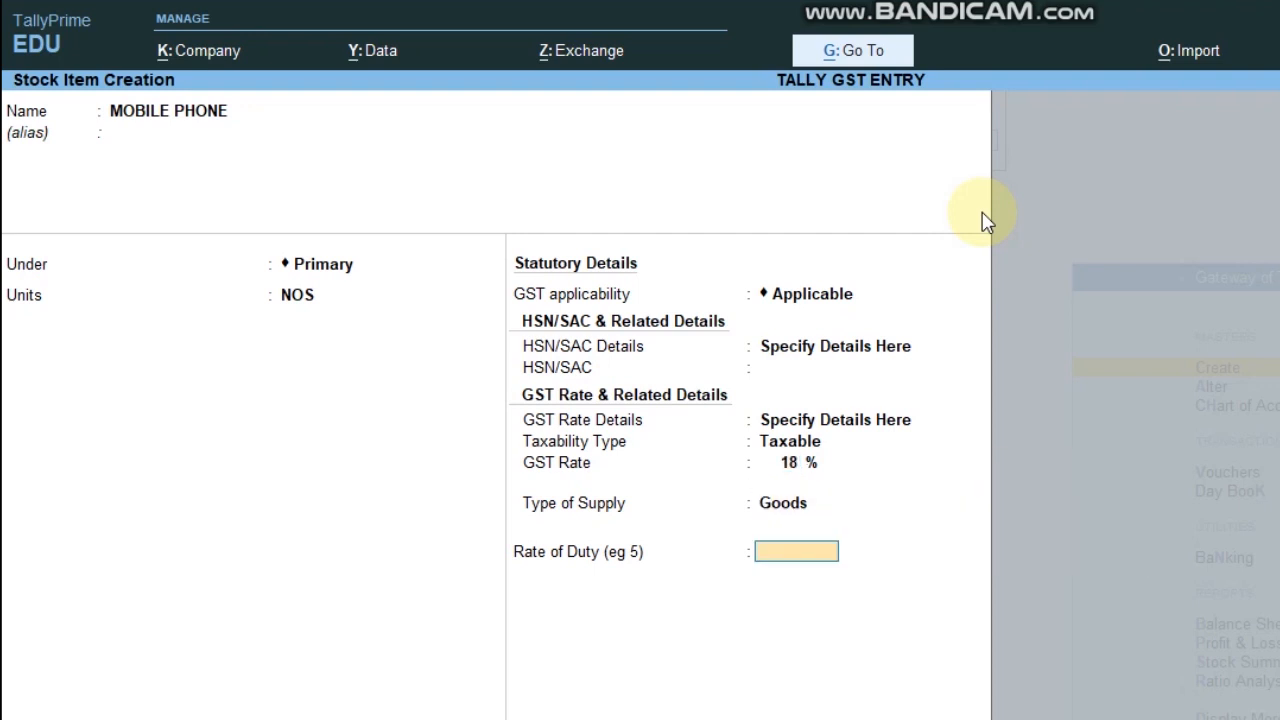
pyautogui.press('Return')
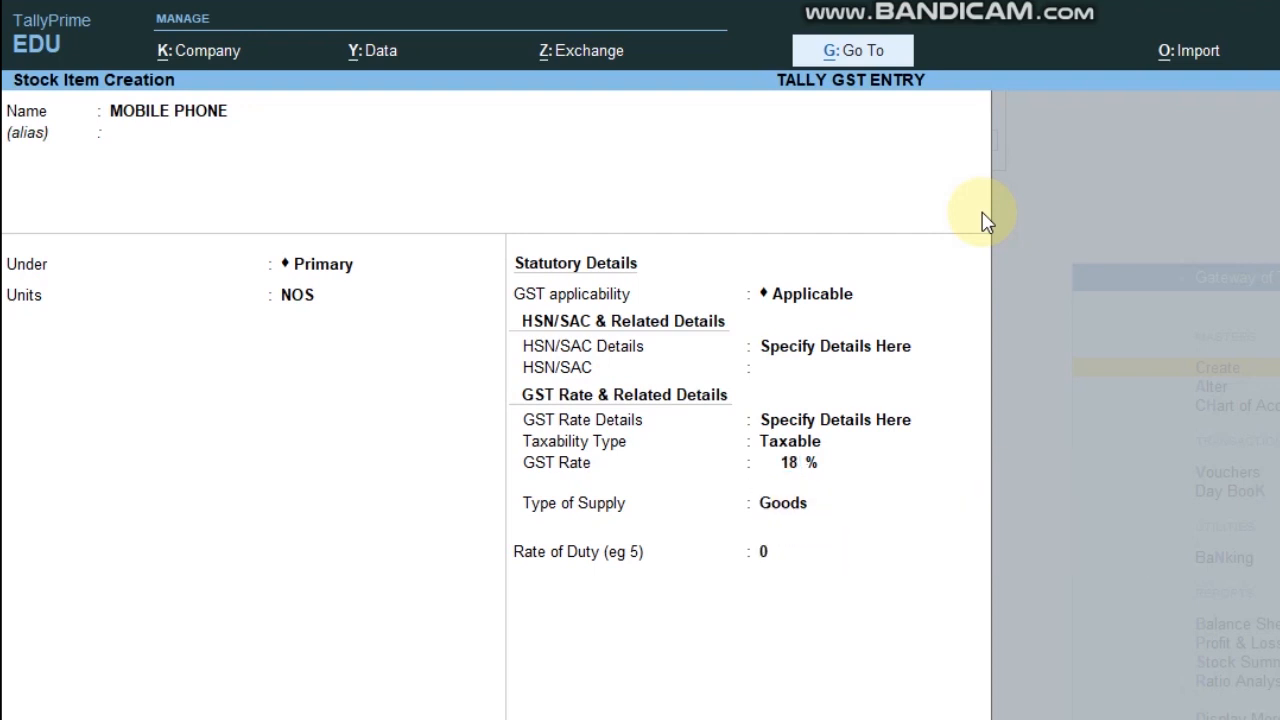
pyautogui.press('Return')
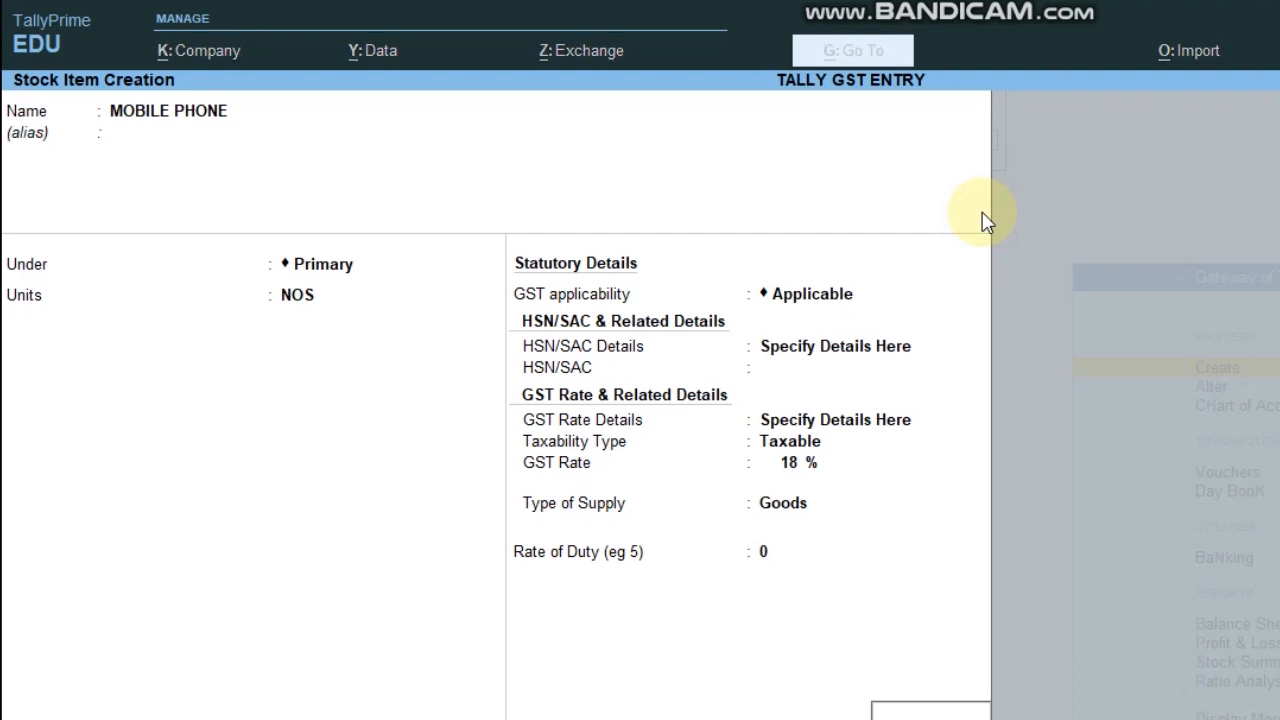
pyautogui.press('Return')
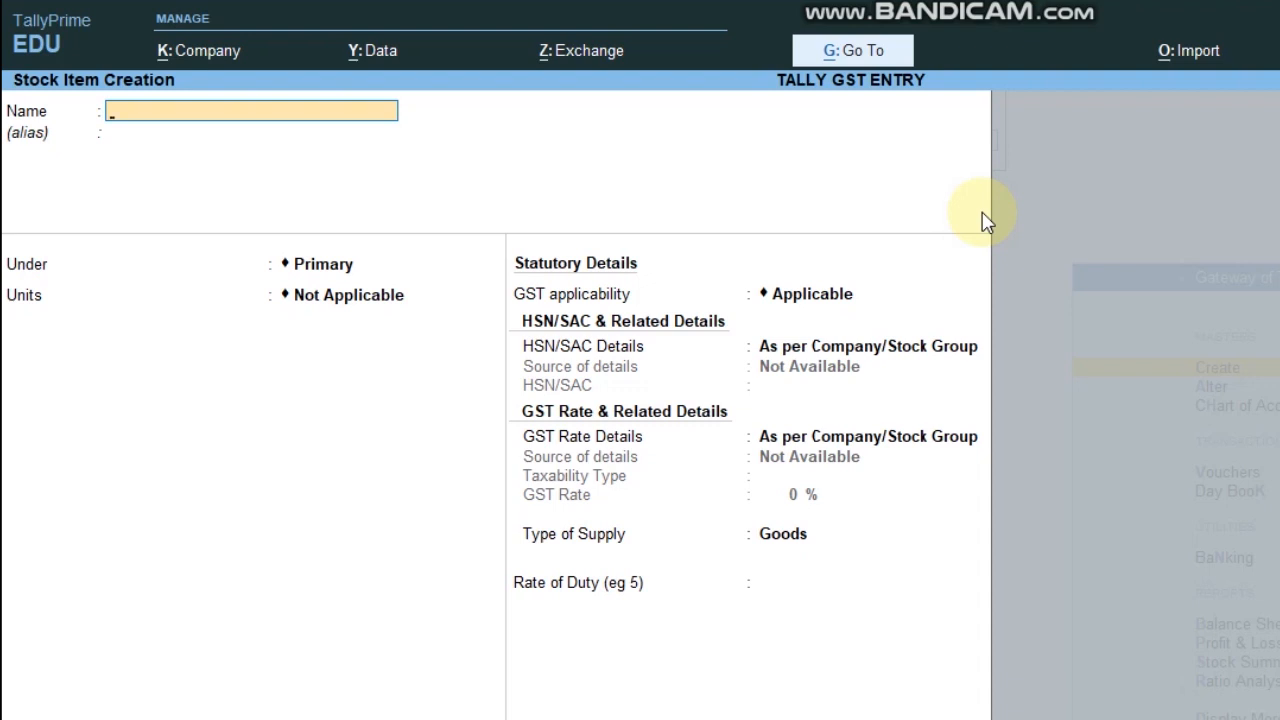
# Step: Reopen the saved MOBILE PHONE item to review its GST details, then accept it unchanged and leave stock item creation
pyautogui.press('pageup')
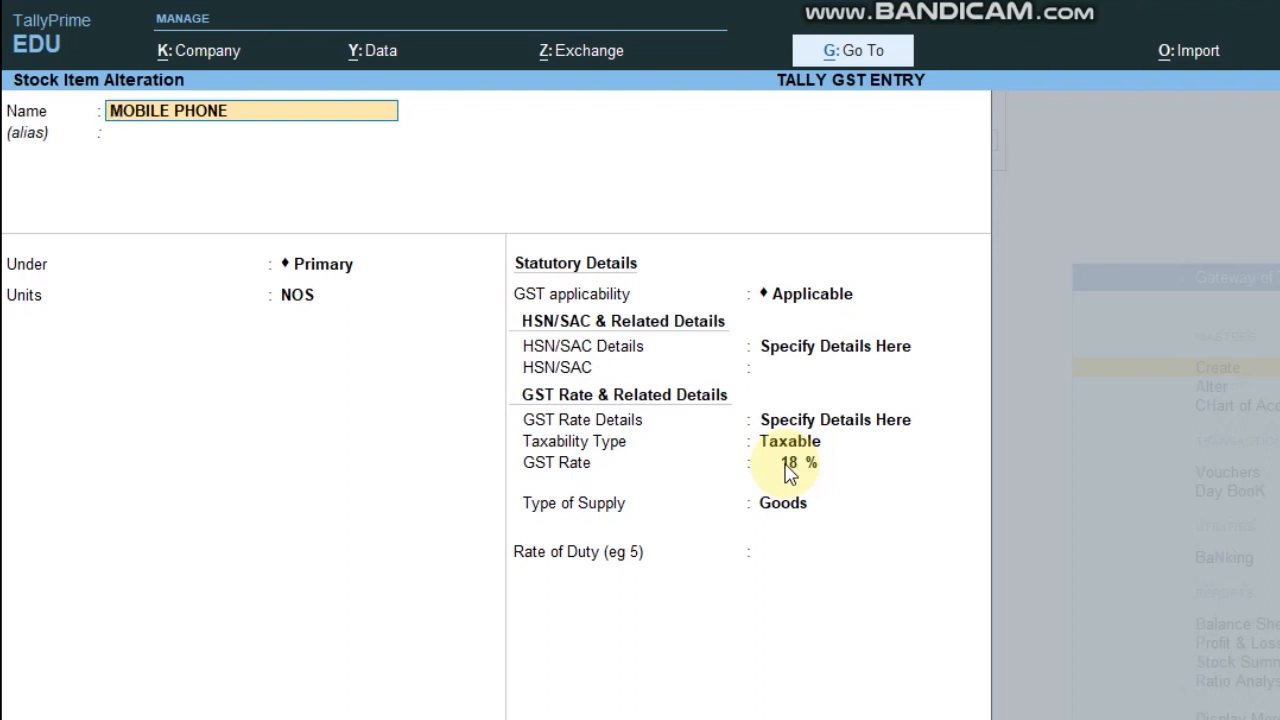
pyautogui.press('ctrl')
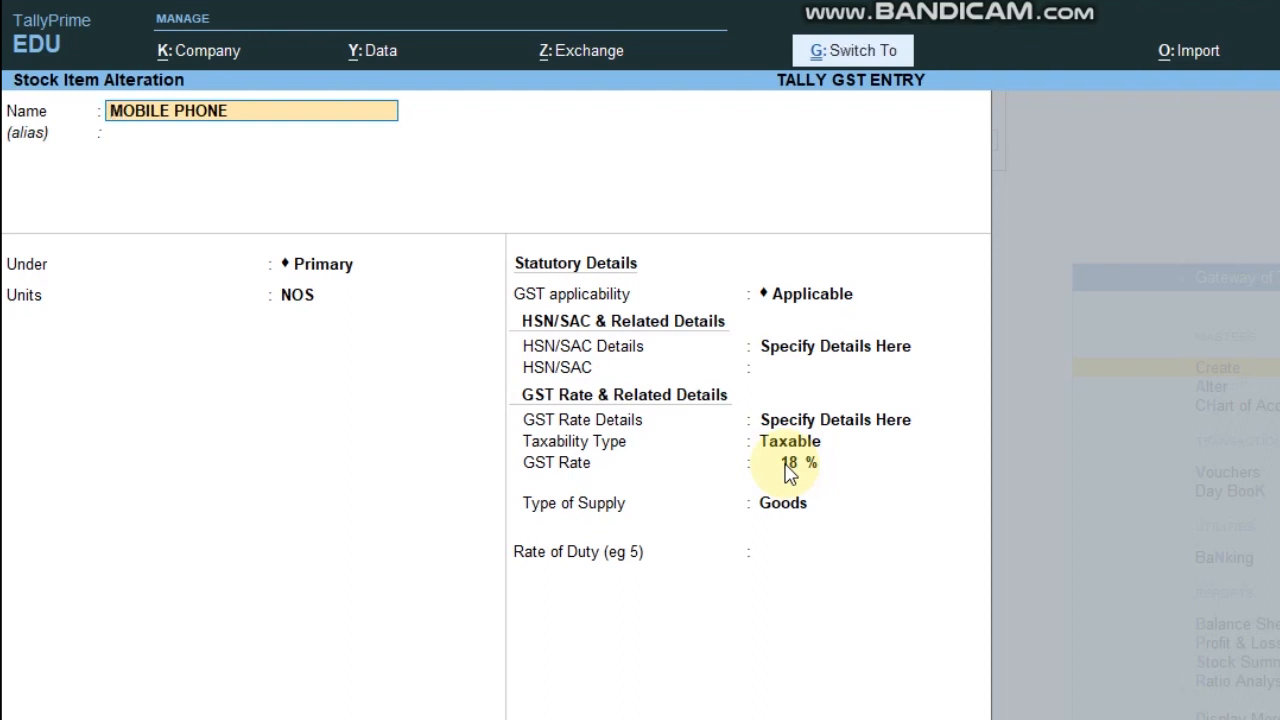
pyautogui.hotkey('ctrl', 'a')
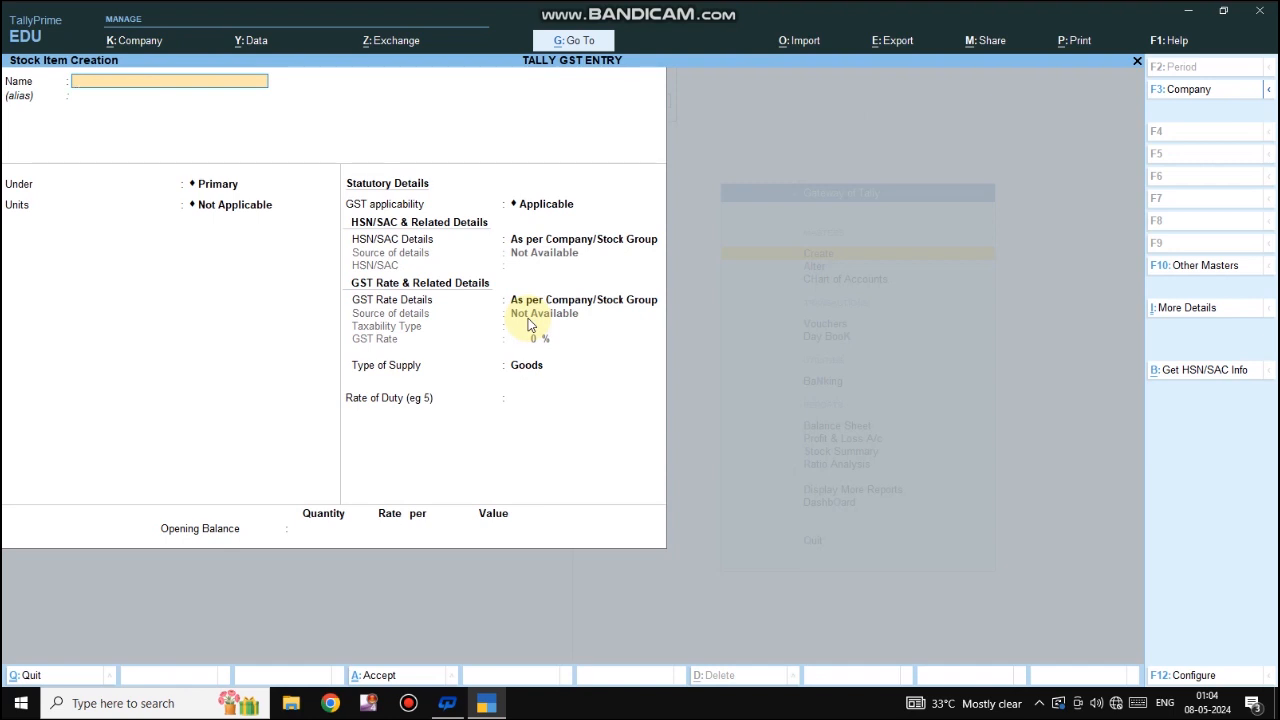
pyautogui.press('Escape')
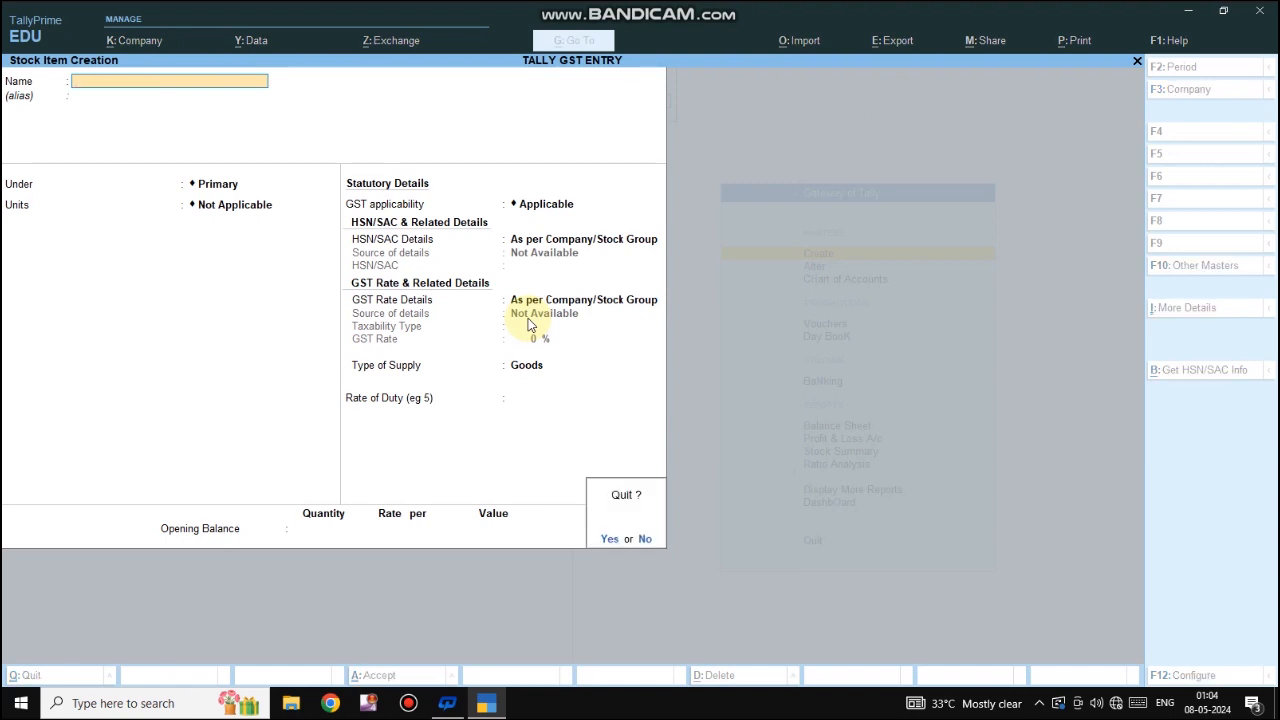
pyautogui.press('Return')
# Step: Start a new ledger named CGST under the Duties & Taxes group
pyautogui.press('Escape')
pyautogui.press('Return')
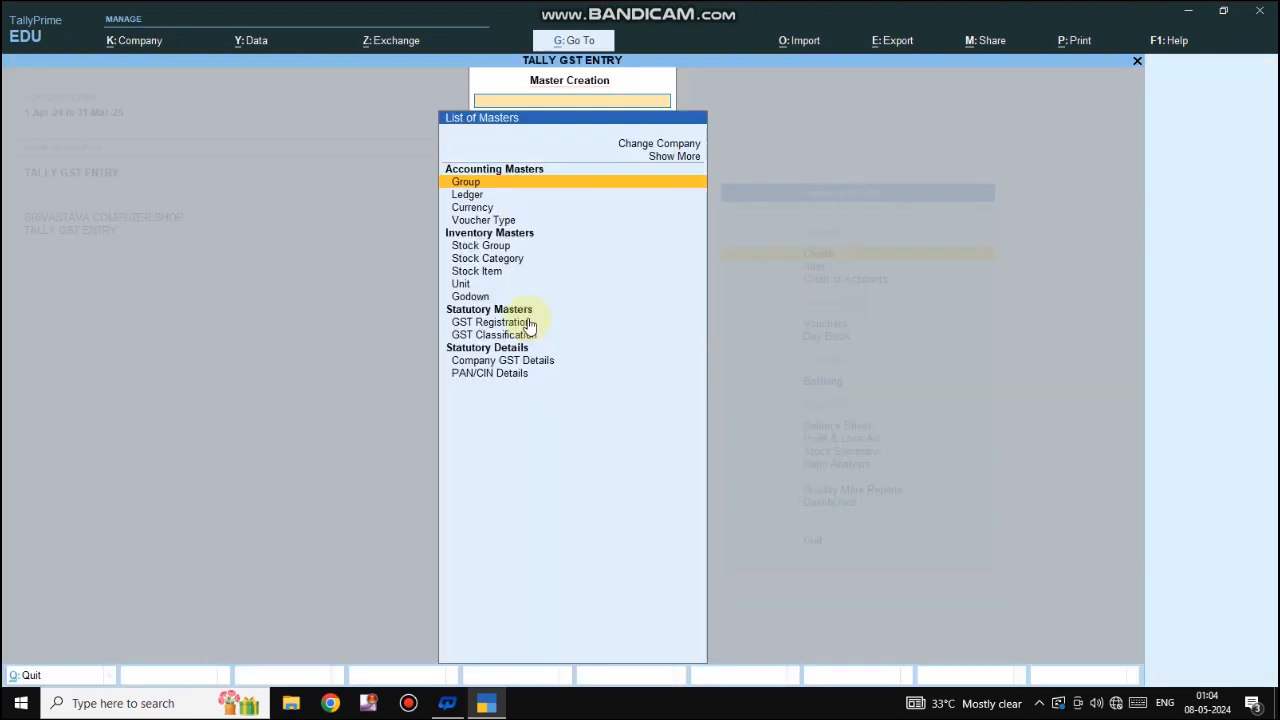
pyautogui.press('Down')
pyautogui.press('Return')
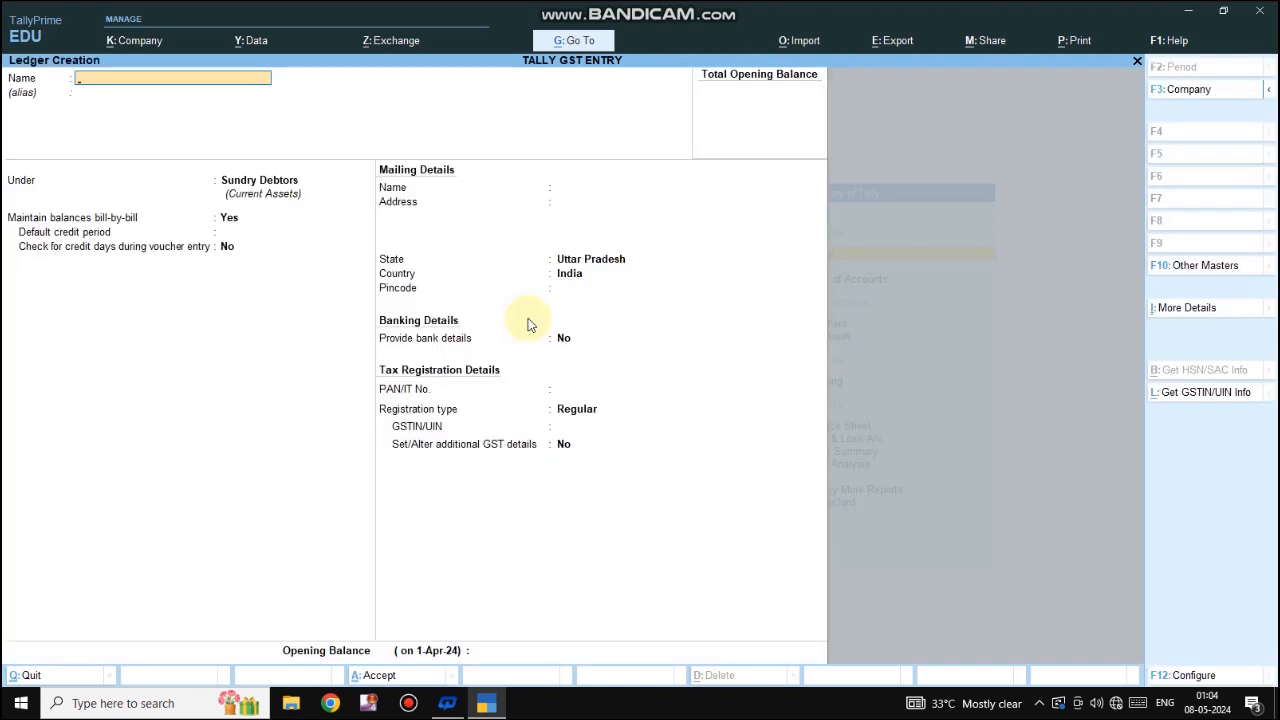
pyautogui.write('CGST')
pyautogui.press('Return')
pyautogui.write('DU')
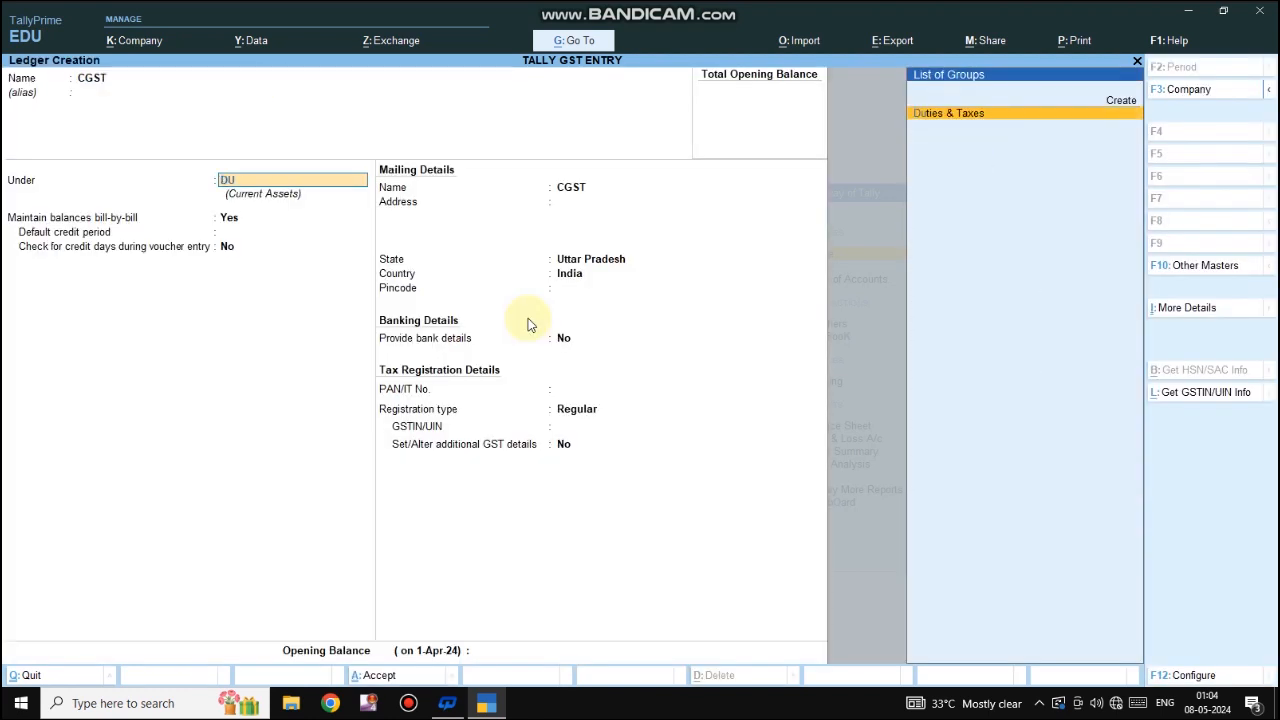
pyautogui.press('Return')
# Step: Set the CGST ledger's duty type to GST, tax type to CGST and percentage to 9% with rounding Not Applicable, and save it
pyautogui.press('Up')
pyautogui.press('Return')
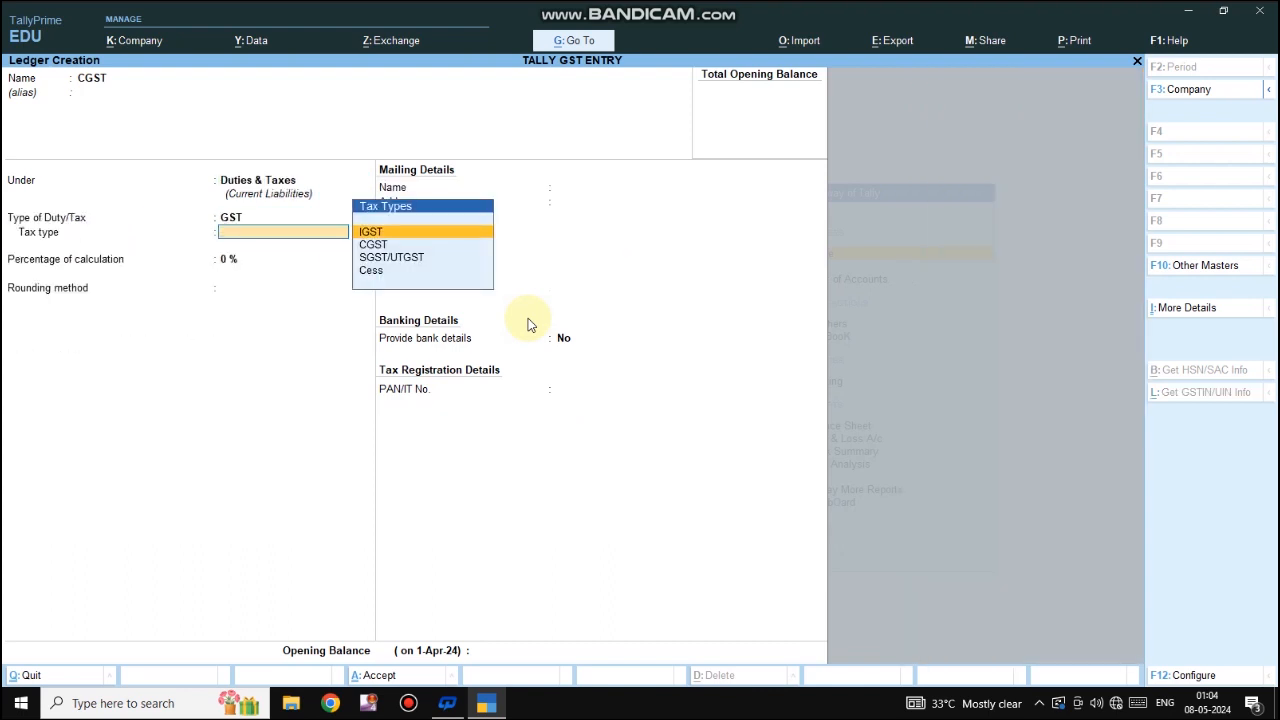
pyautogui.press('Down')
pyautogui.press('Return')
pyautogui.write('9')
pyautogui.press('Return')
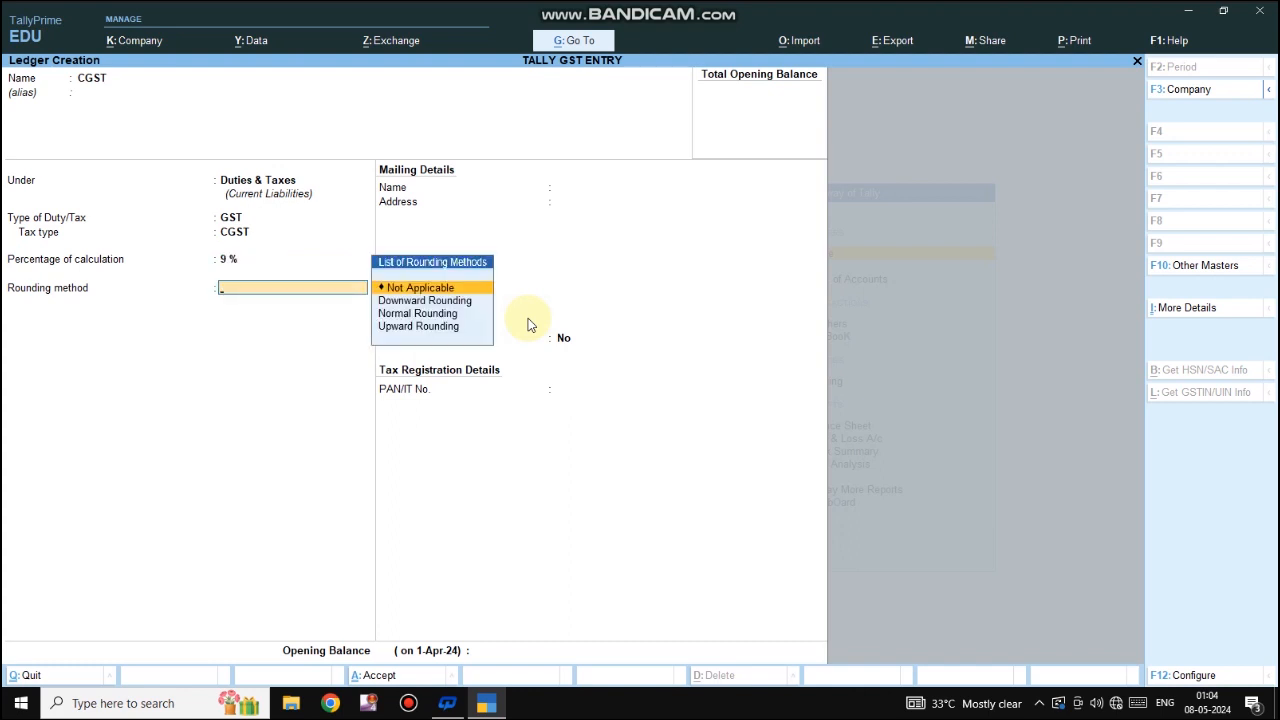
pyautogui.press('Return')
pyautogui.press('Return')
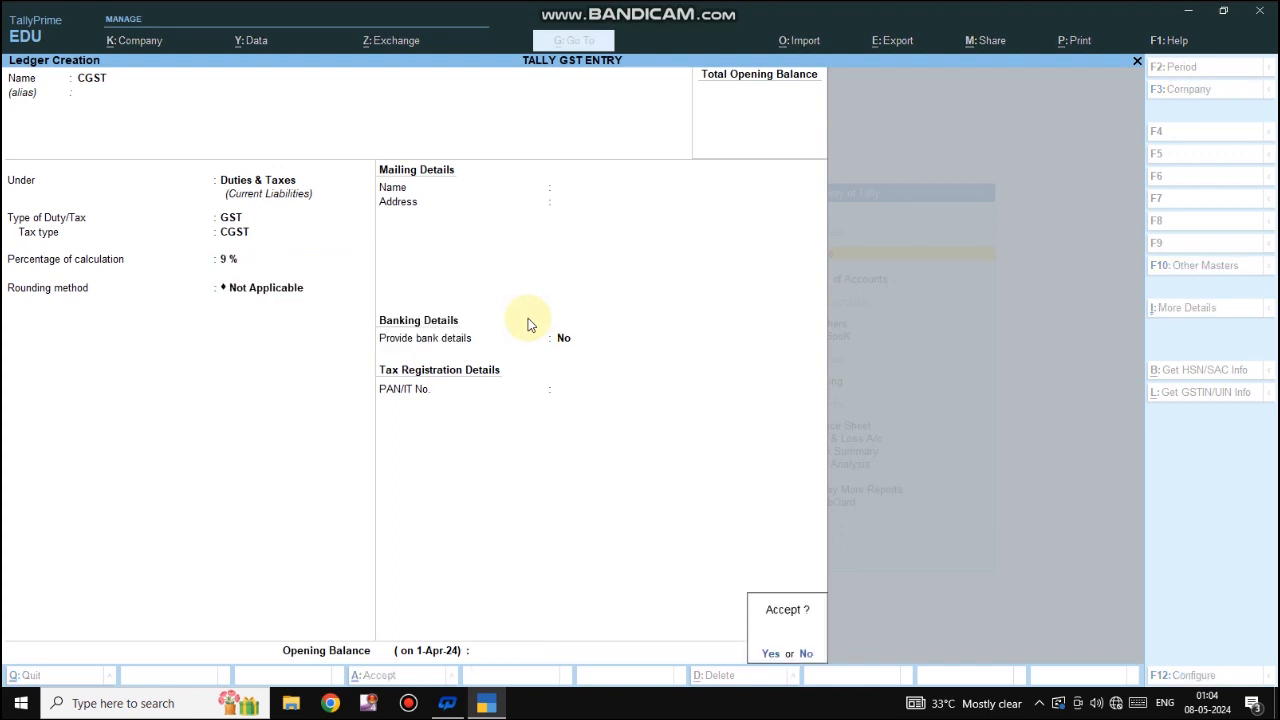
pyautogui.press('Return')
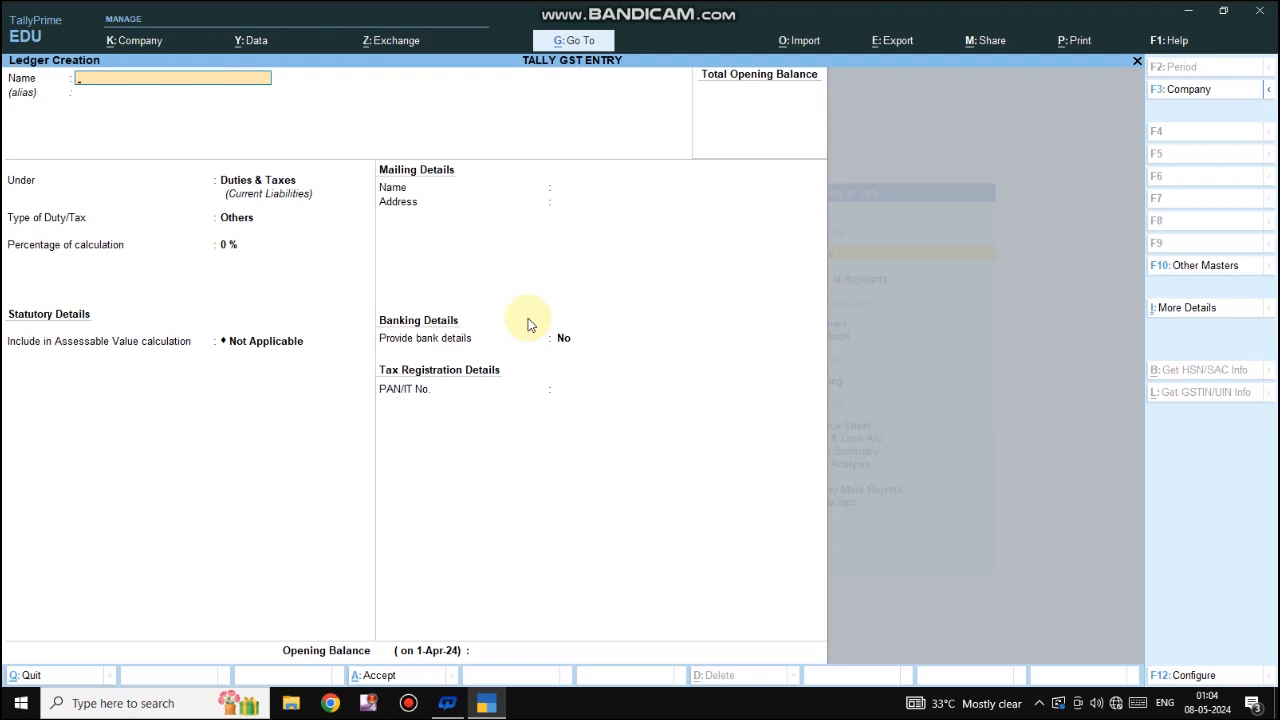
# Step: Start a new ledger named SGST under Duties & Taxes with GST as its type of duty
pyautogui.write('SGST')
pyautogui.press('Return')
pyautogui.press('Return')
pyautogui.press('Return')
pyautogui.press('Up')
pyautogui.press('Return')
# Step: Set the SGST ledger's tax type to SGST/UTGST and percentage to 9%, save it, and leave ledger creation
pyautogui.press('Down')
pyautogui.press('Down')
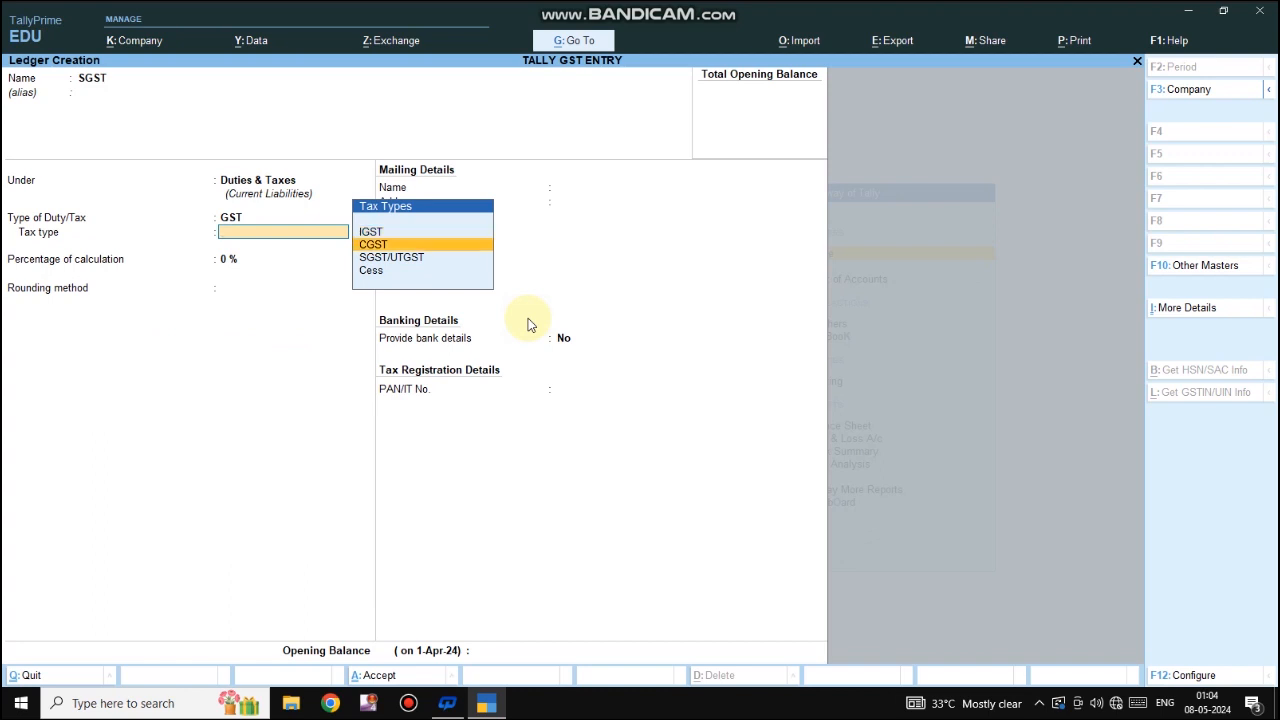
pyautogui.press('Return')
pyautogui.write('9')
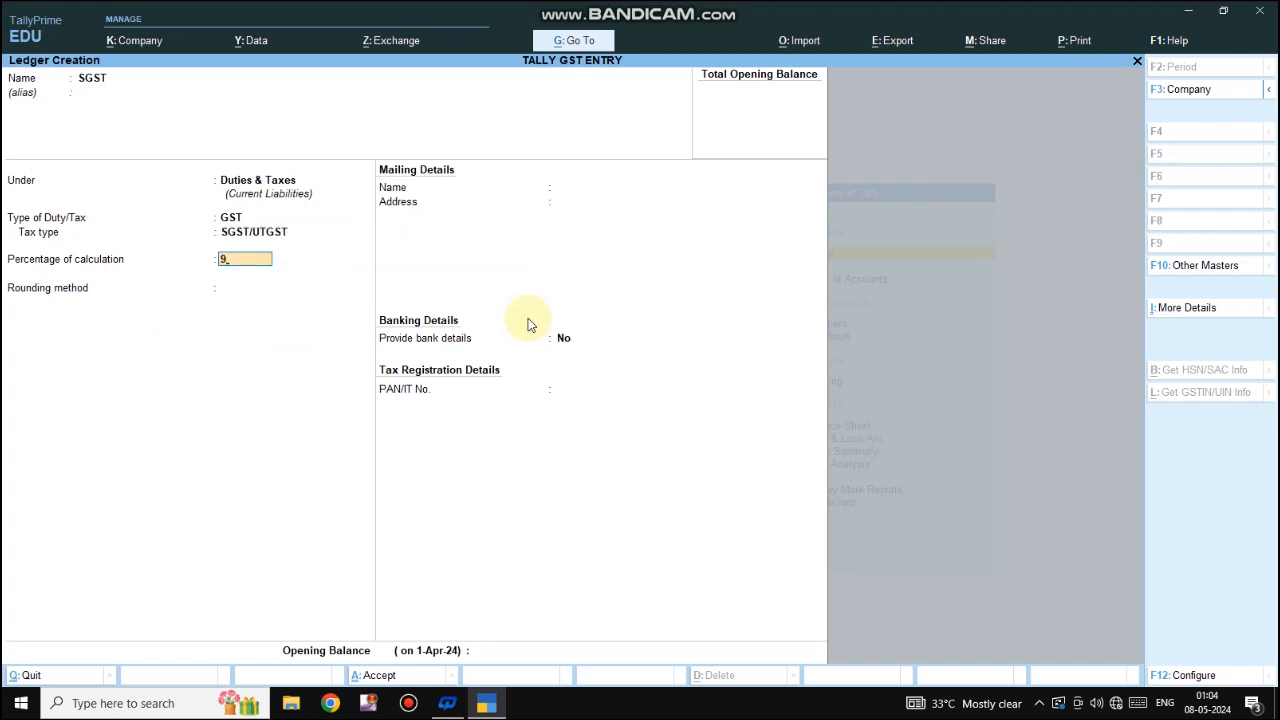
pyautogui.press('Return')
pyautogui.press('Return')
pyautogui.press('Return')
pyautogui.press('Return')
pyautogui.press('Return')
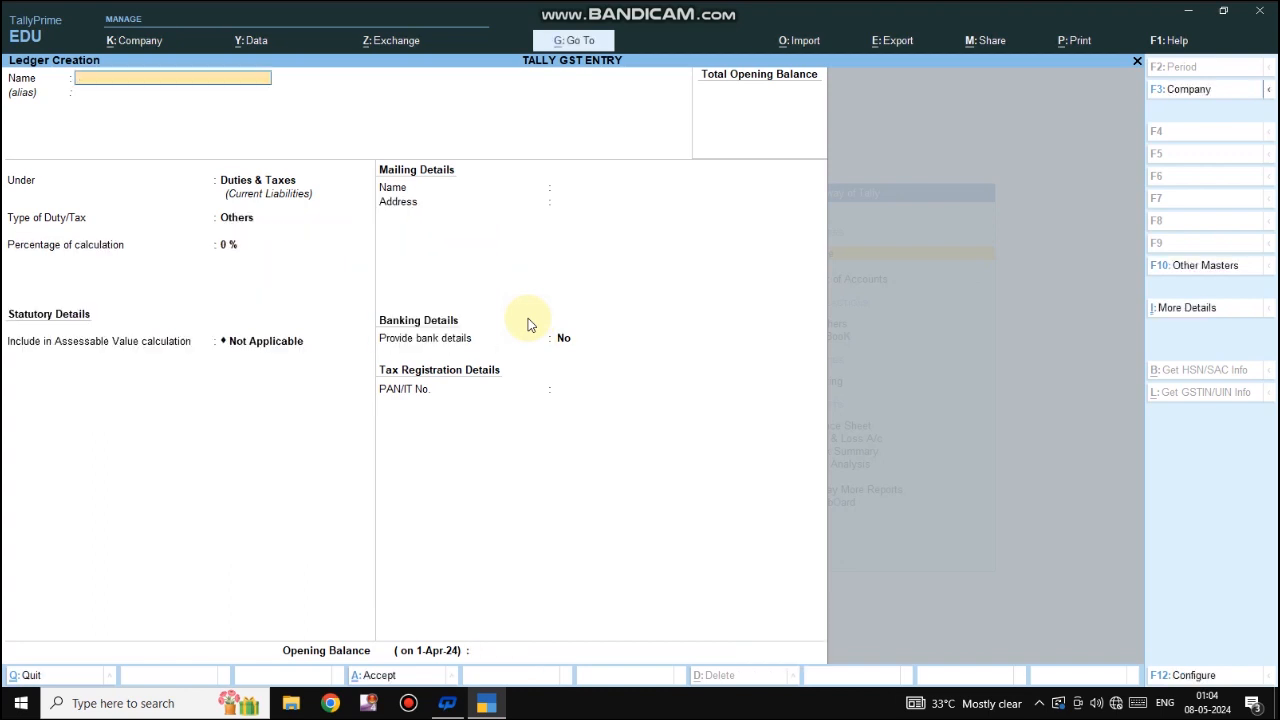
pyautogui.press('Escape')
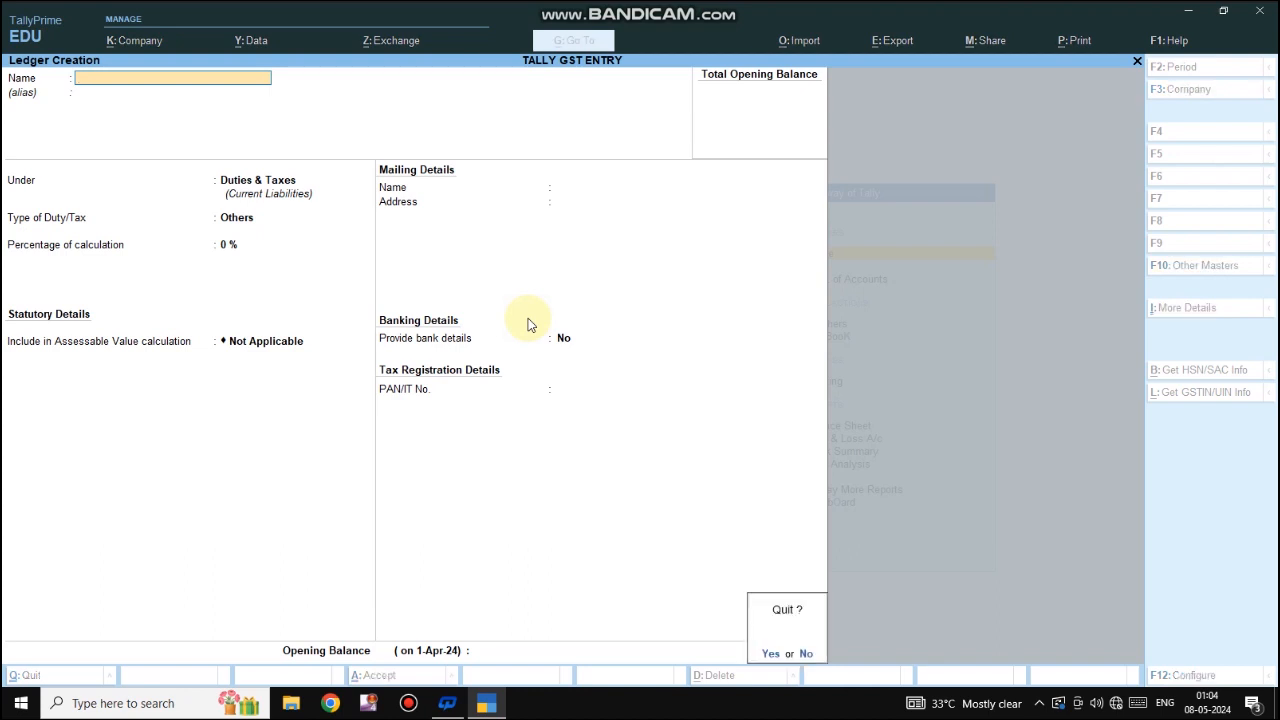
pyautogui.press('Return')
pyautogui.press('Escape')
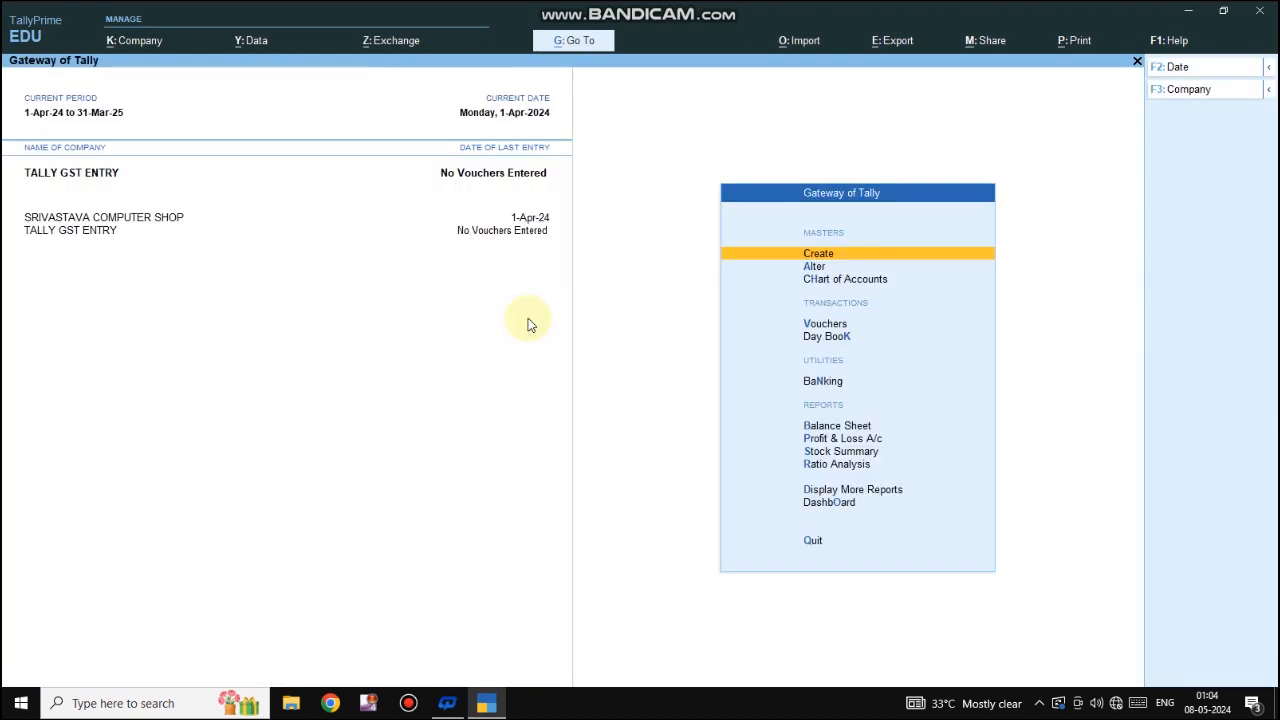
# Step: Start a receipt voucher and credit CAPITAL A/C with 300000
pyautogui.press('Down')
pyautogui.press('Down')
pyautogui.press('Down')
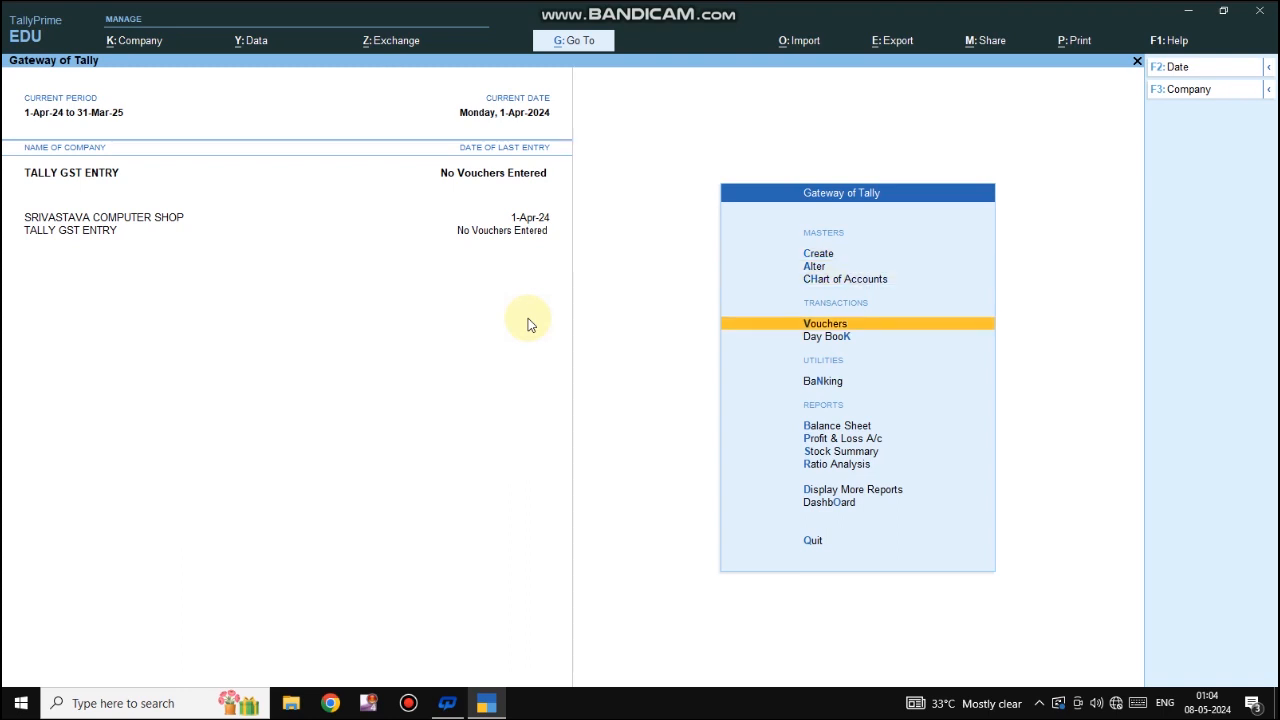
pyautogui.press('Return')
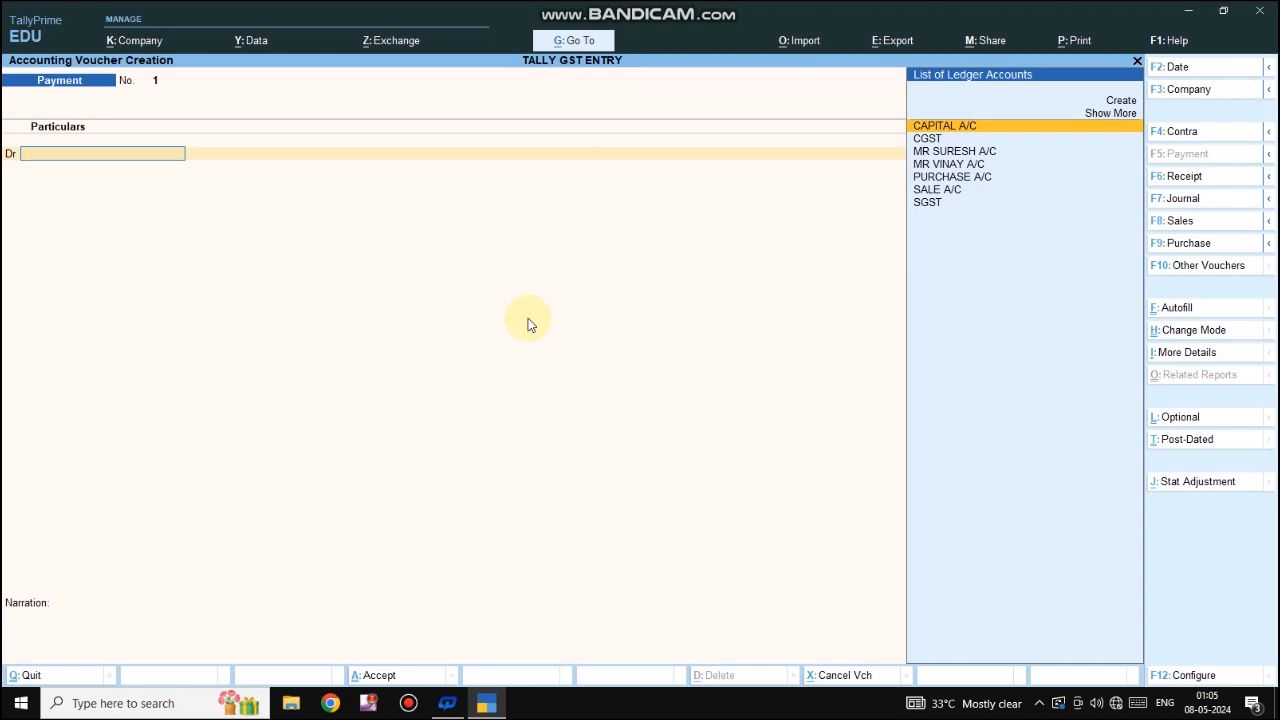
pyautogui.press('F6')
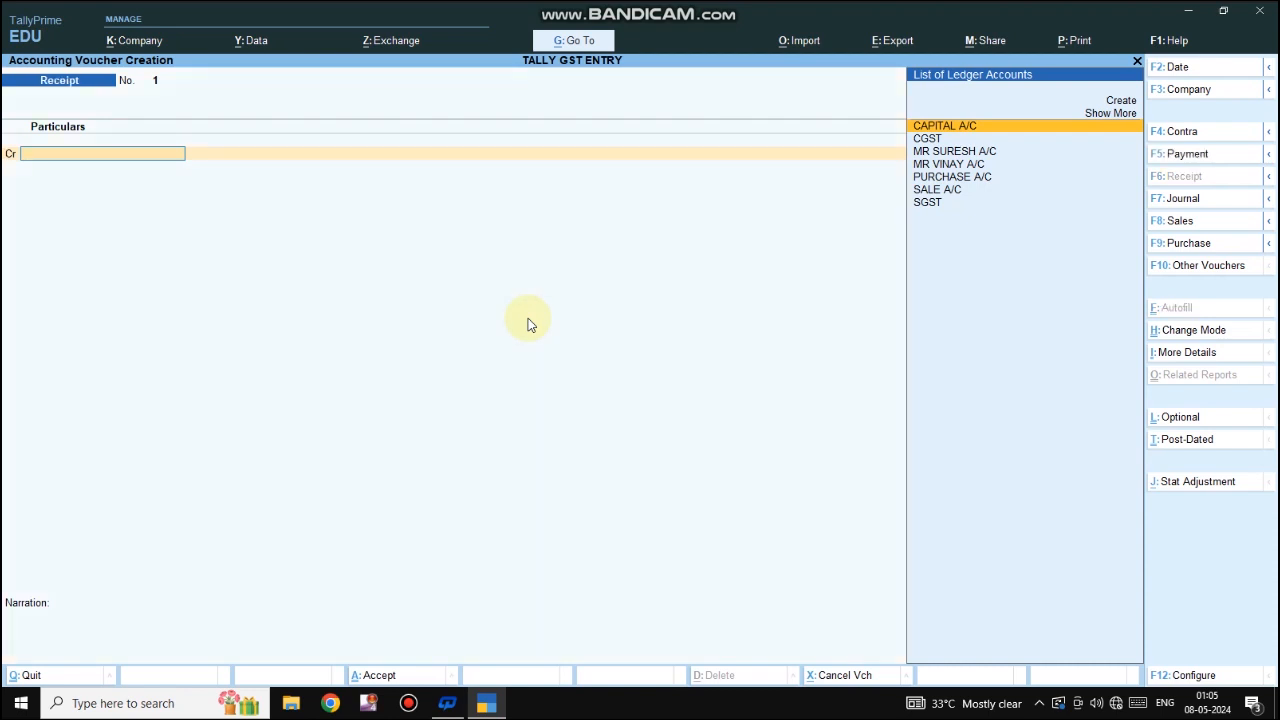
pyautogui.press('Return')
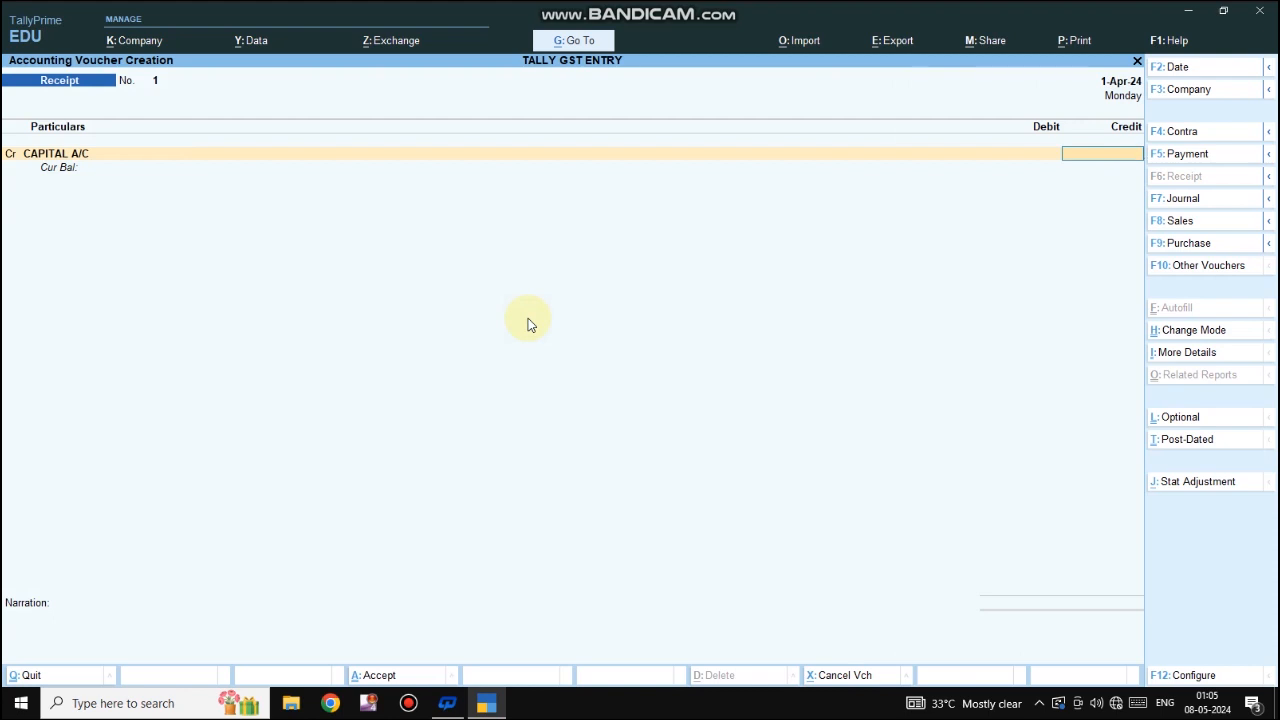
pyautogui.write('300000')
pyautogui.press('Return')
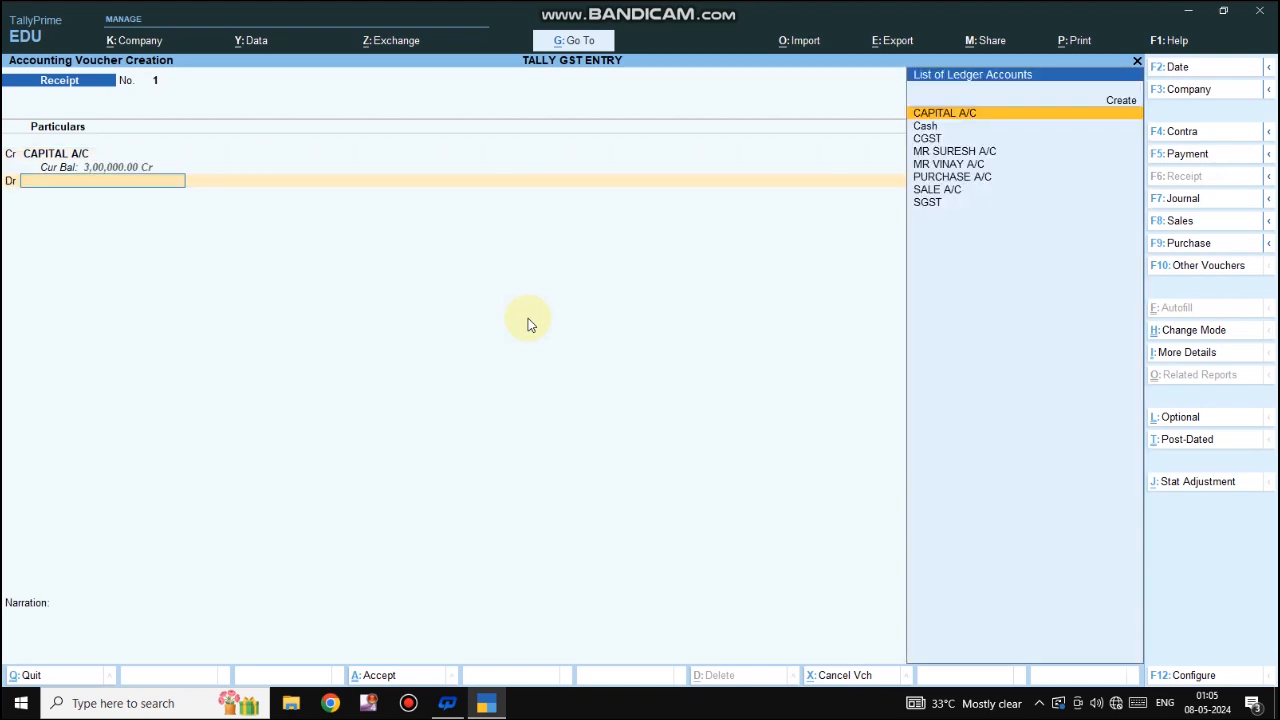
# Step: Debit Cash with the full 3,00,000.00, leave the narration empty, and save the receipt voucher
pyautogui.press('Down')
pyautogui.press('Return')
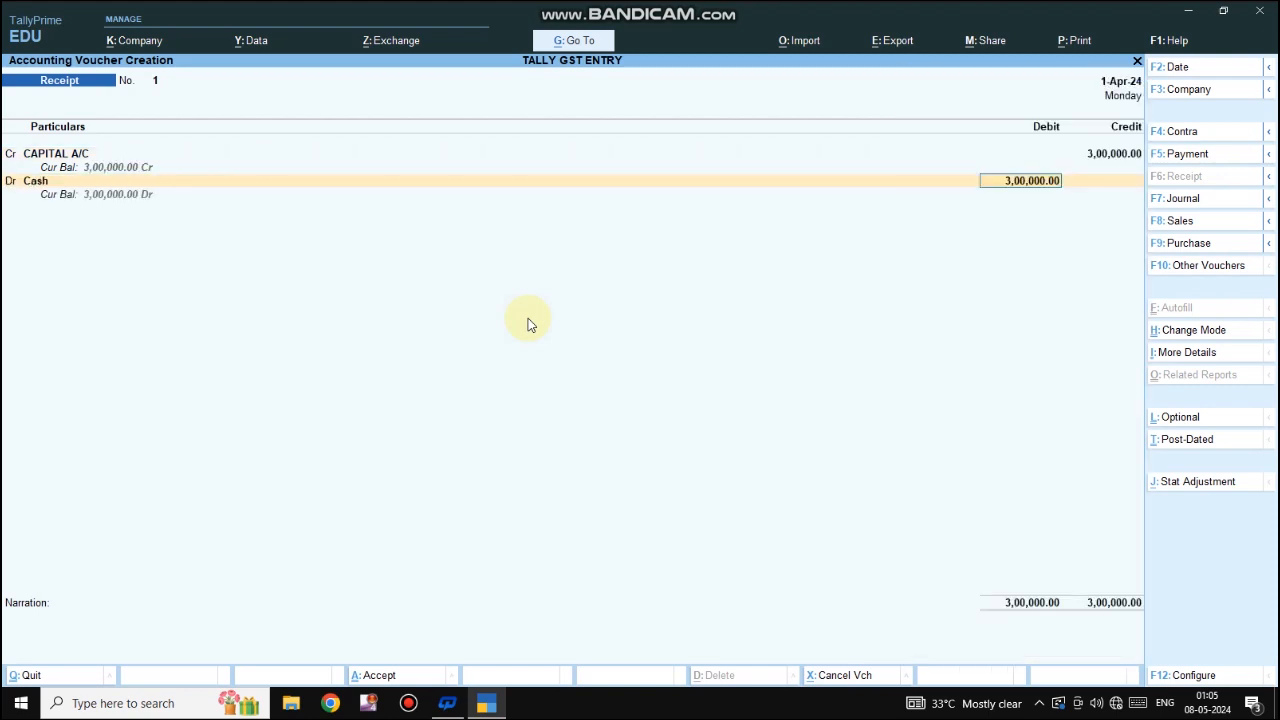
pyautogui.press('Return')
pyautogui.press('Return')
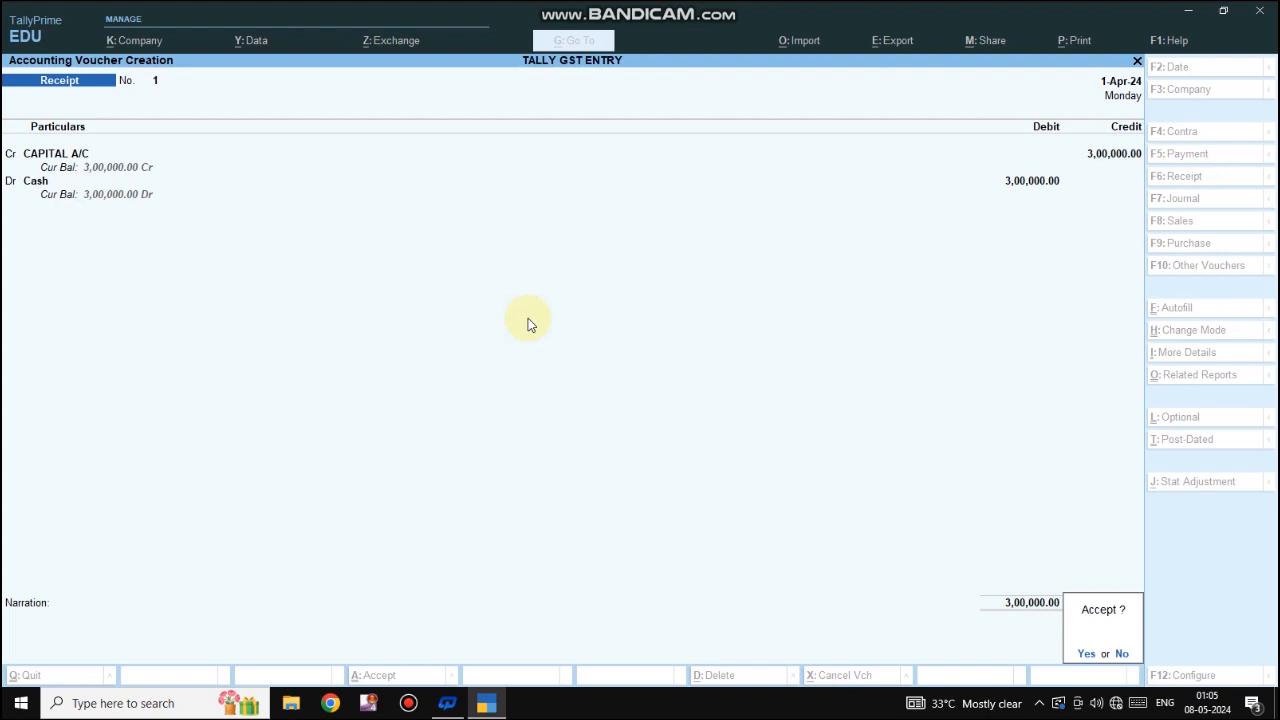
pyautogui.press('Return')
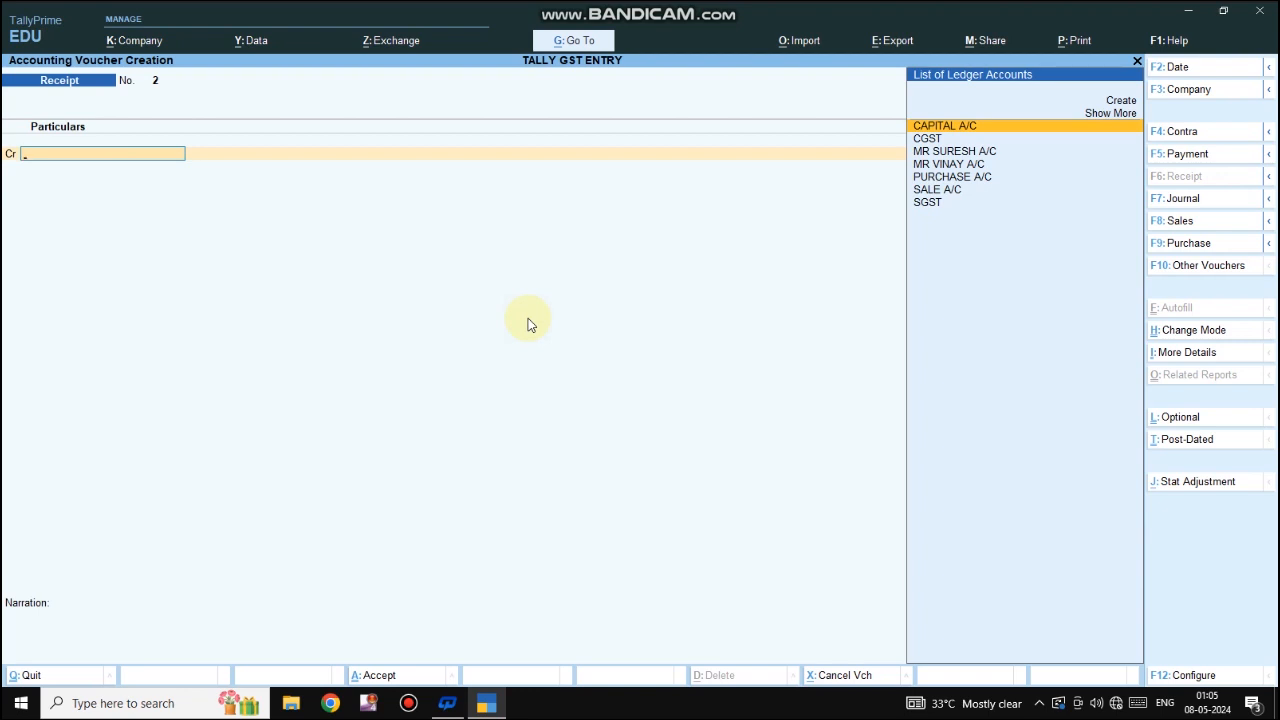
# Step: Start a purchase voucher, leave the supplier invoice number and date blank, and choose the supplier's ledger as the party account
pyautogui.press('F9')
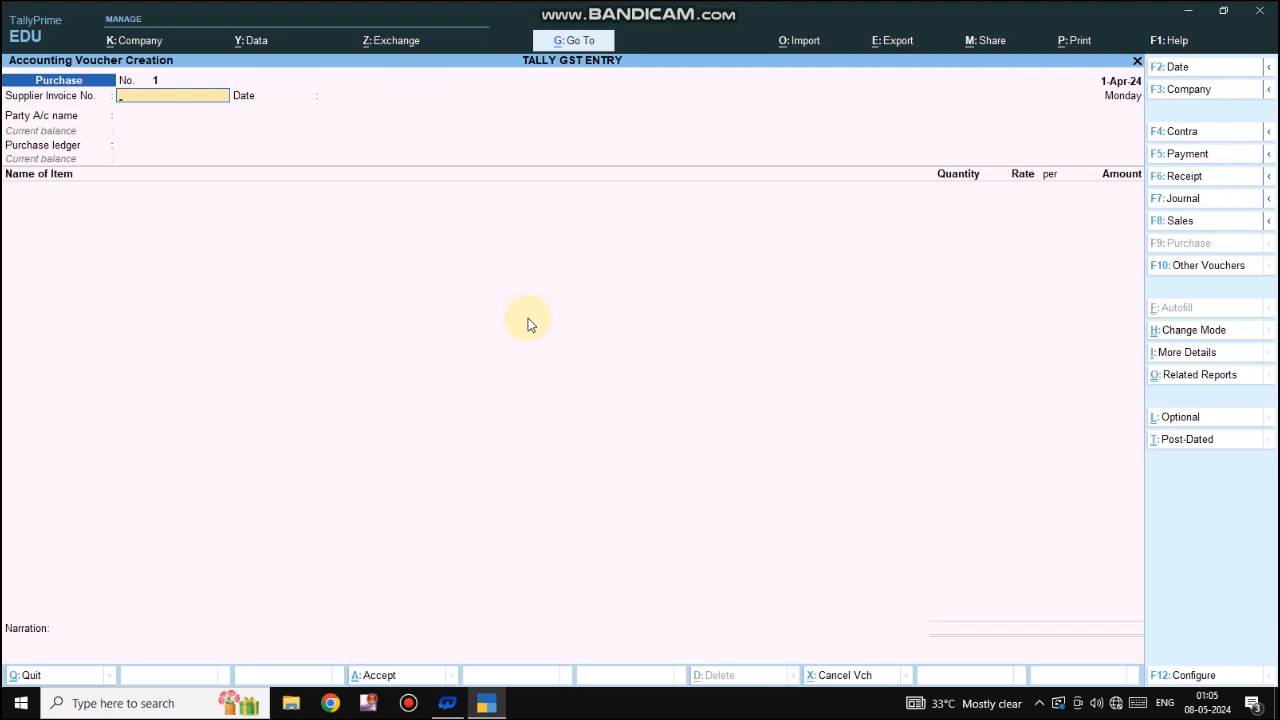
pyautogui.press('Return')
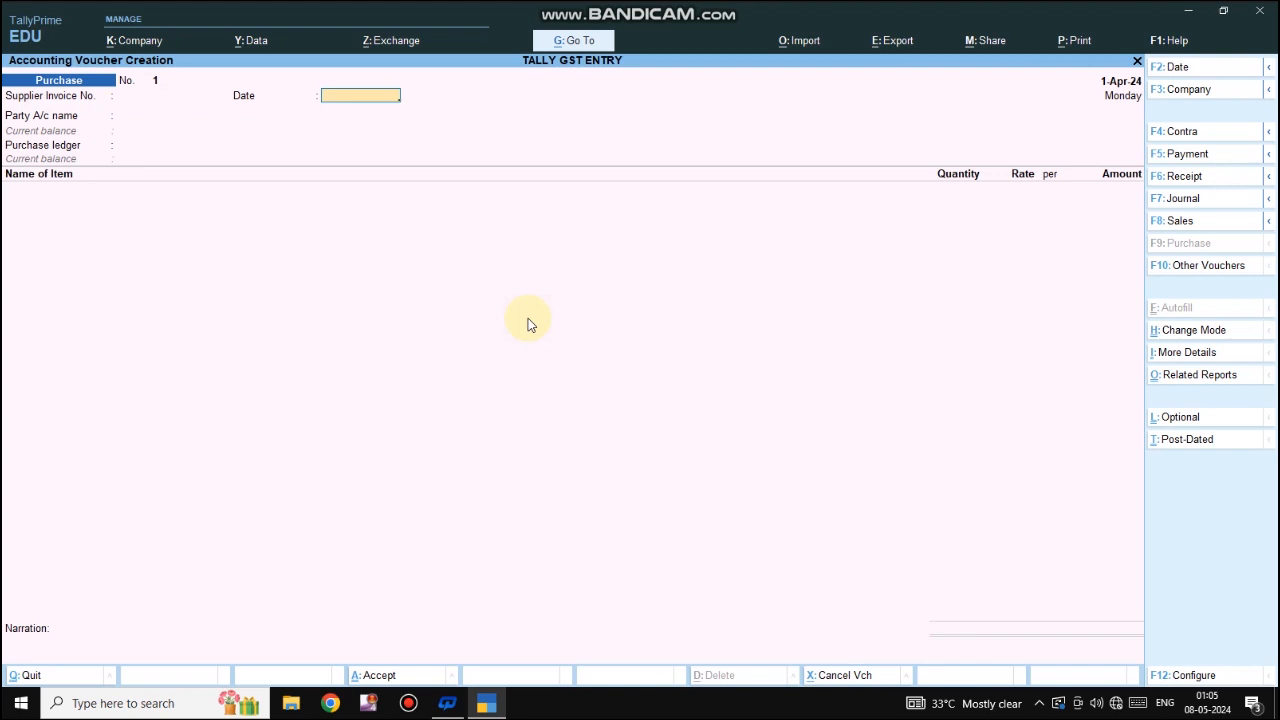
pyautogui.press('Return')
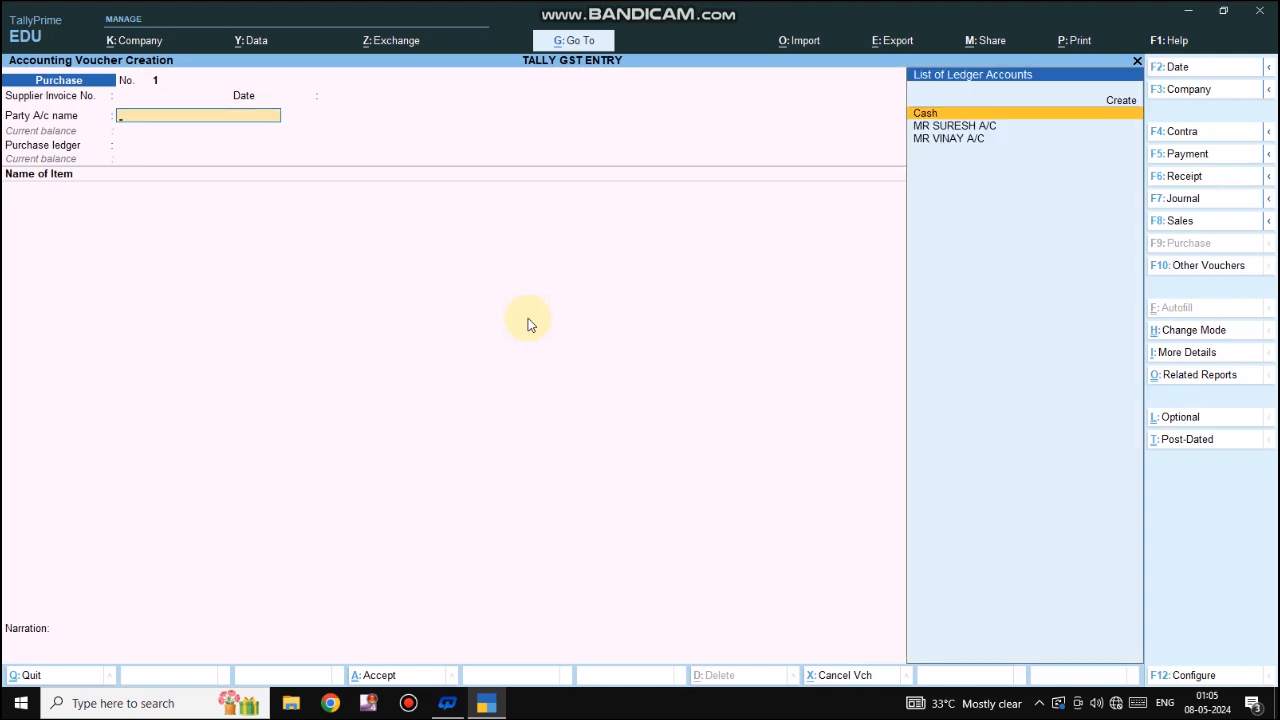
pyautogui.press('Down')
pyautogui.press('Down')
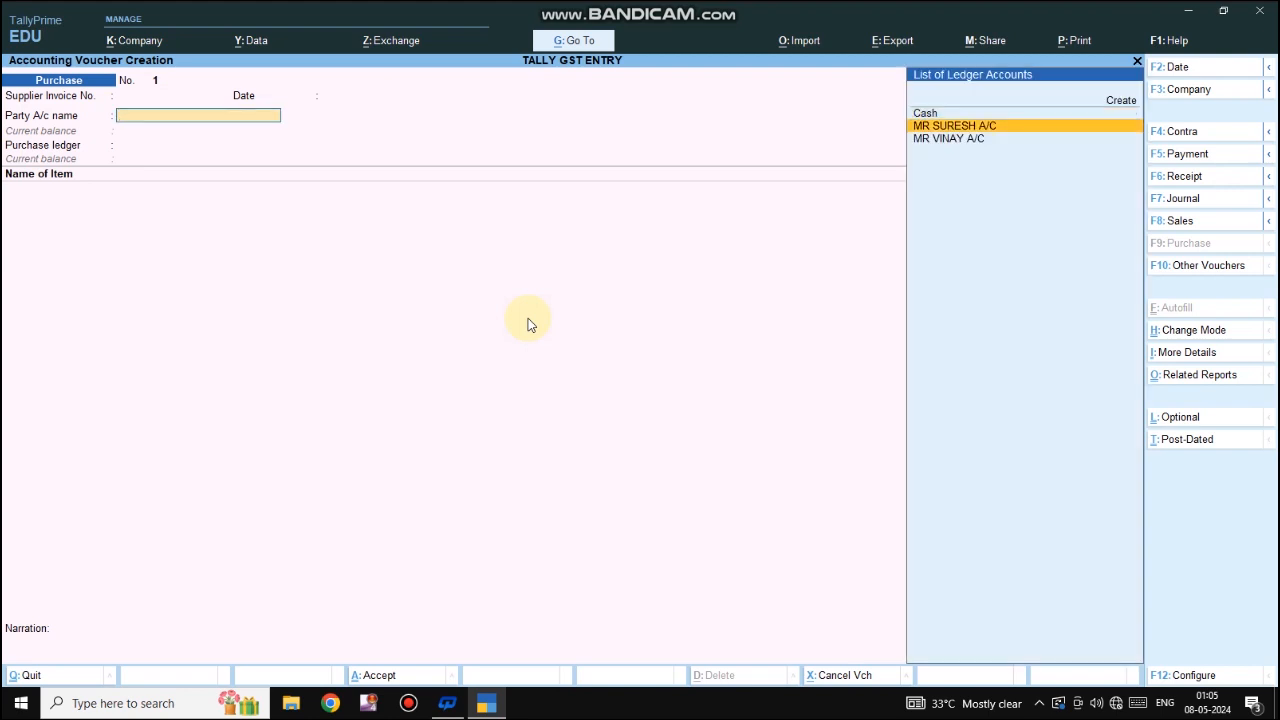
pyautogui.press('Return')
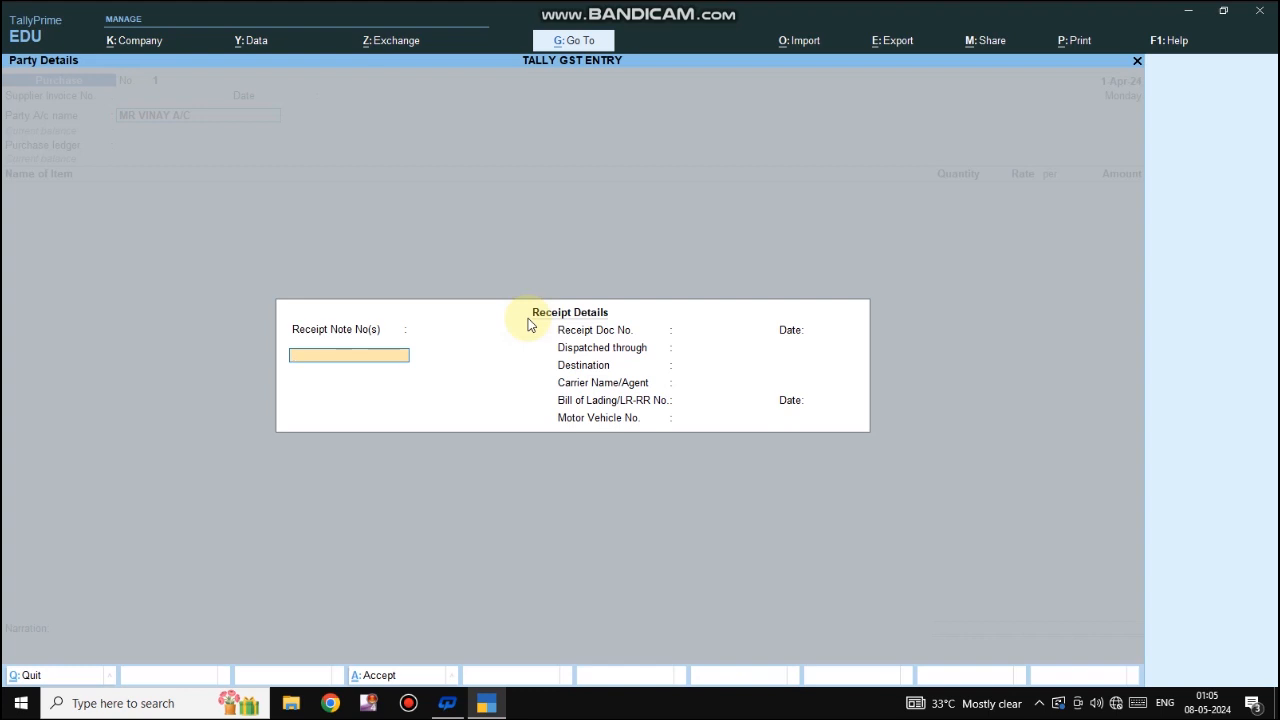
# Step: Leave all receipt details blank and accept the supplier's default party details with Uttar Pradesh as place of supply
pyautogui.press('Return')
pyautogui.press('Return')
pyautogui.press('Return')
pyautogui.press('Return')
pyautogui.press('Return')
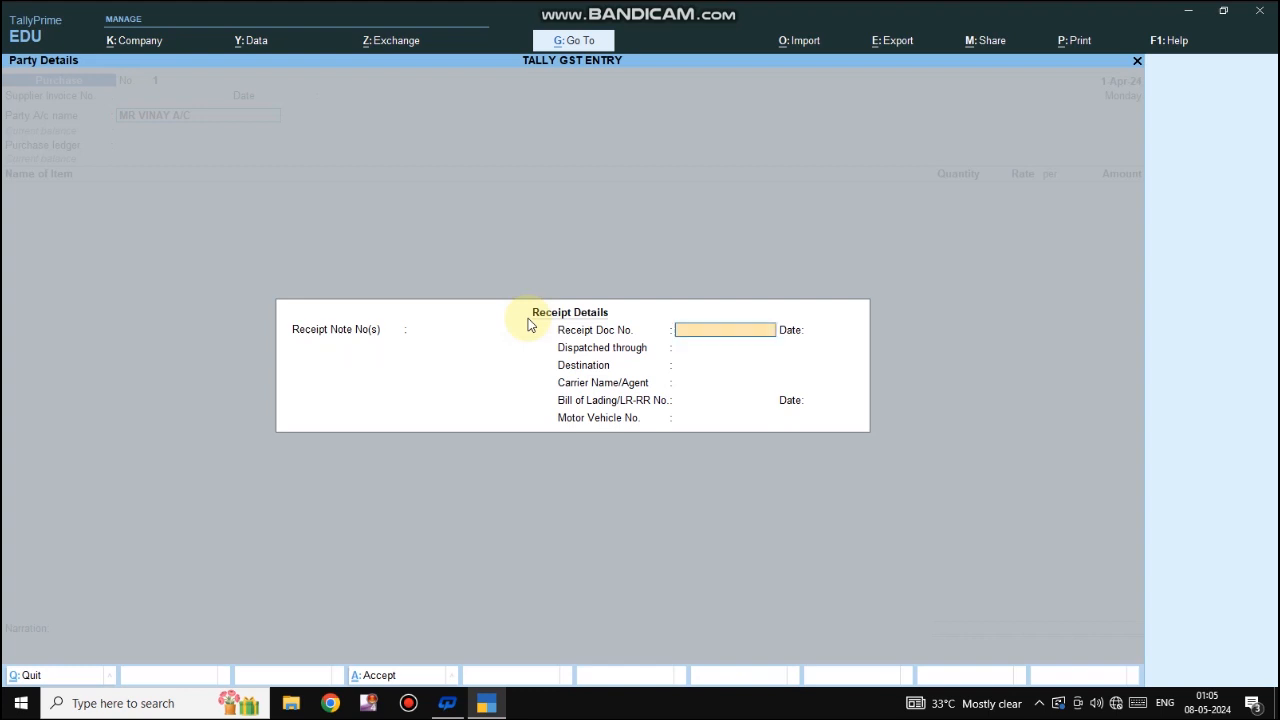
pyautogui.press('Return')
pyautogui.press('Return')
pyautogui.press('Return')
pyautogui.press('Return')
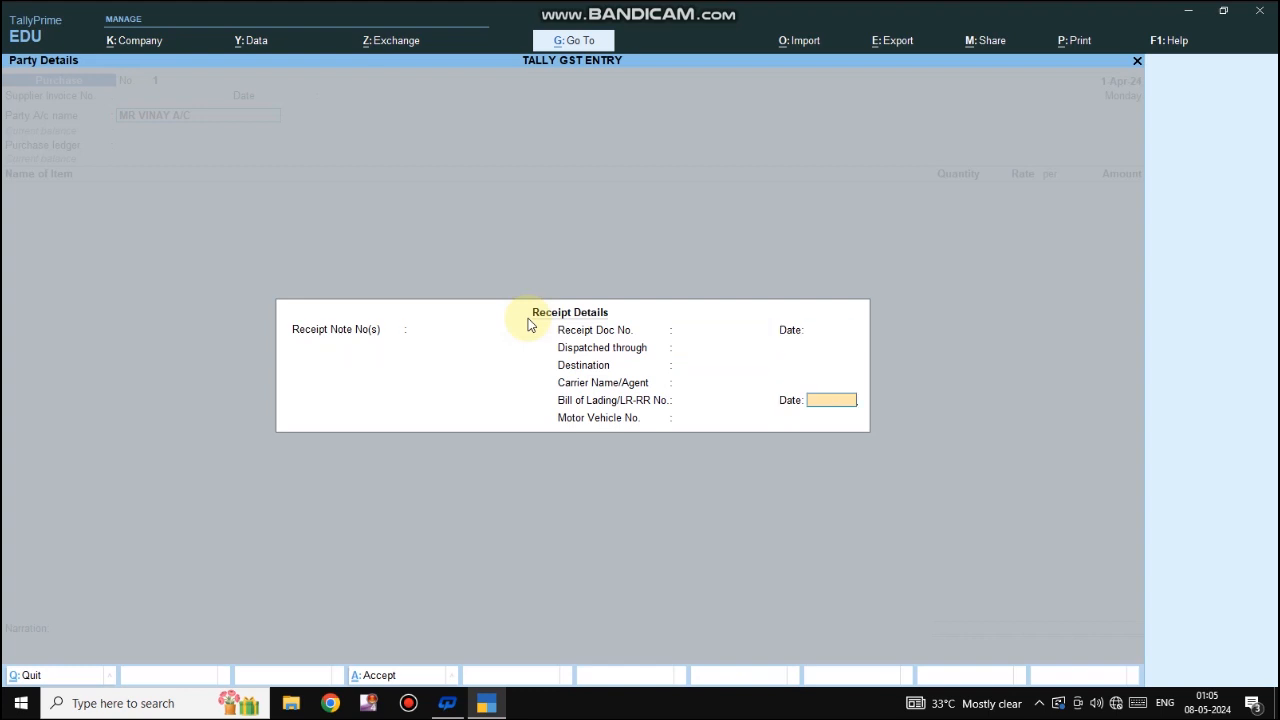
pyautogui.press('Return')
pyautogui.press('Return')
pyautogui.press('Return')
pyautogui.press('Return')
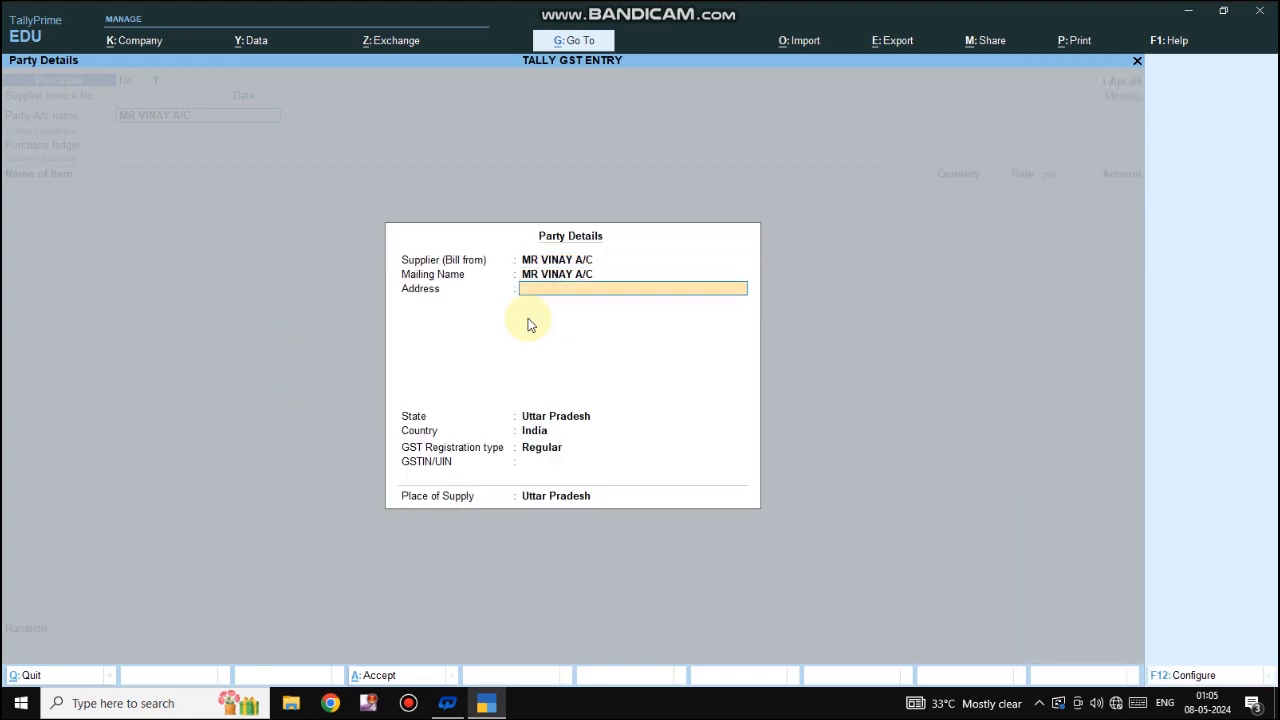
pyautogui.press('Return')
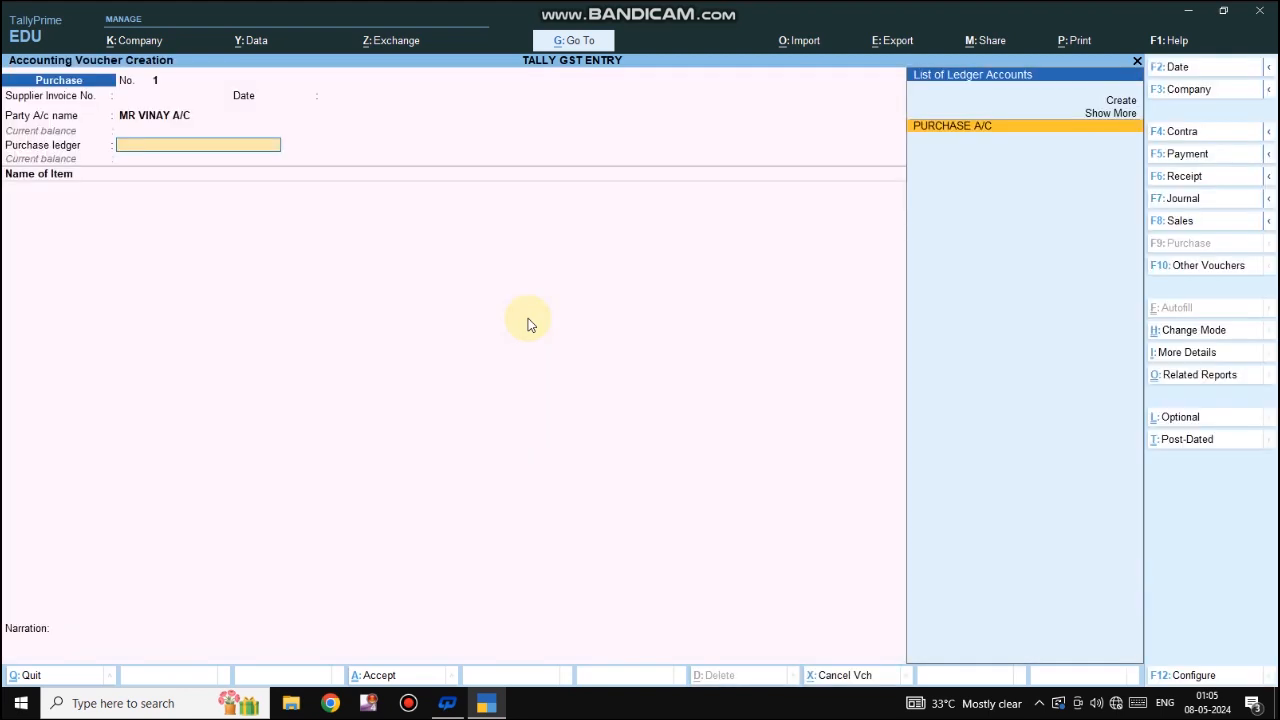
# Step: Select PURCHASE A/C as the purchase ledger and enter 20 NOS of MOBILE PHONE at a rate of 16,500
pyautogui.press('Return')
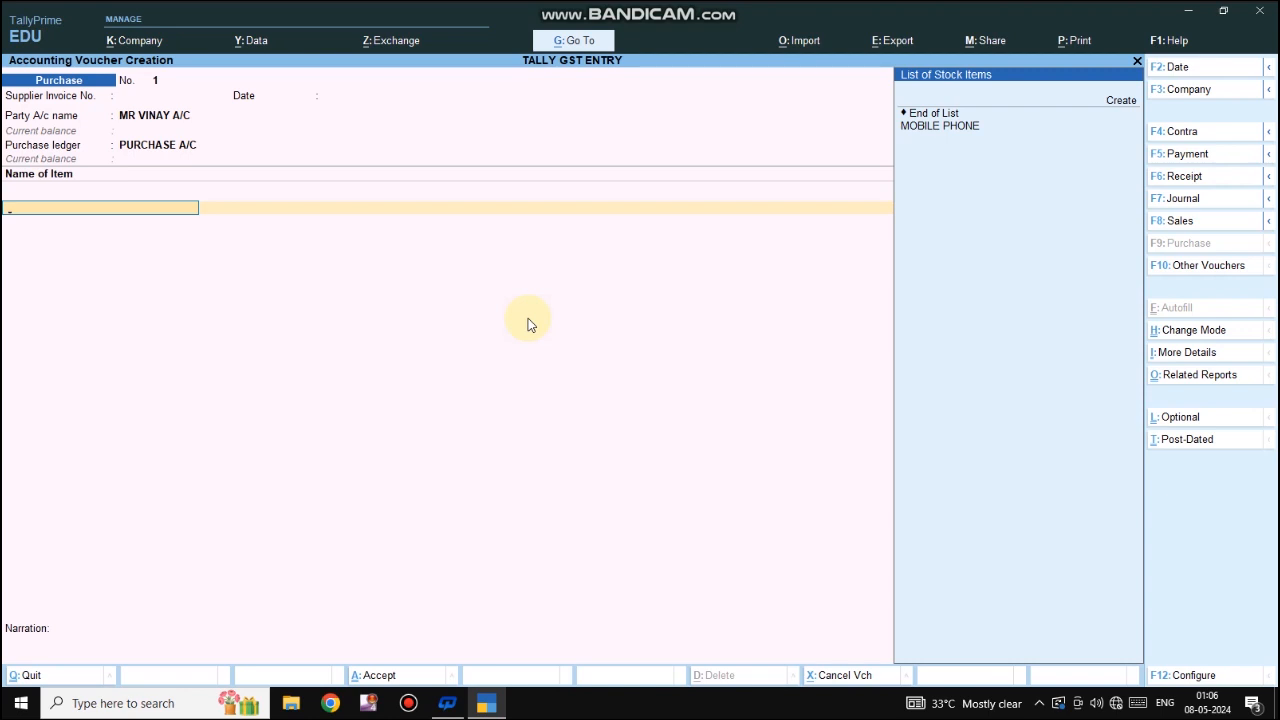
pyautogui.press('Down')
pyautogui.press('Down')
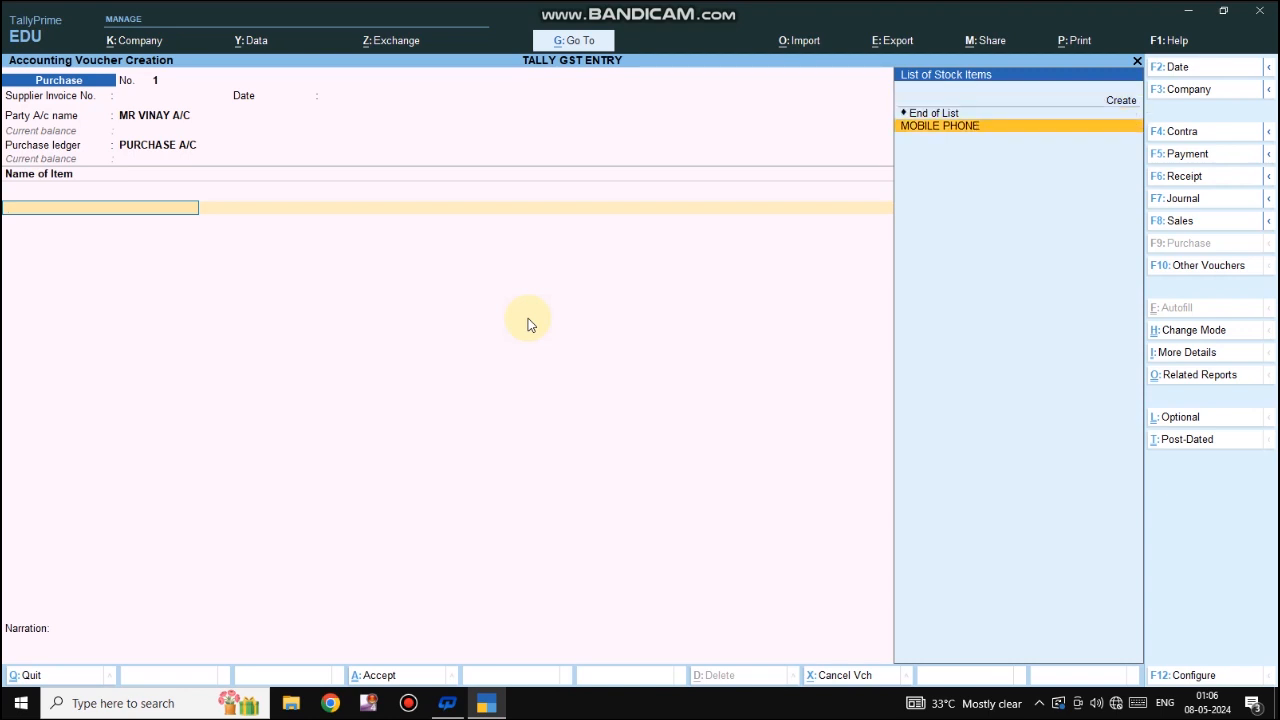
pyautogui.press('Return')
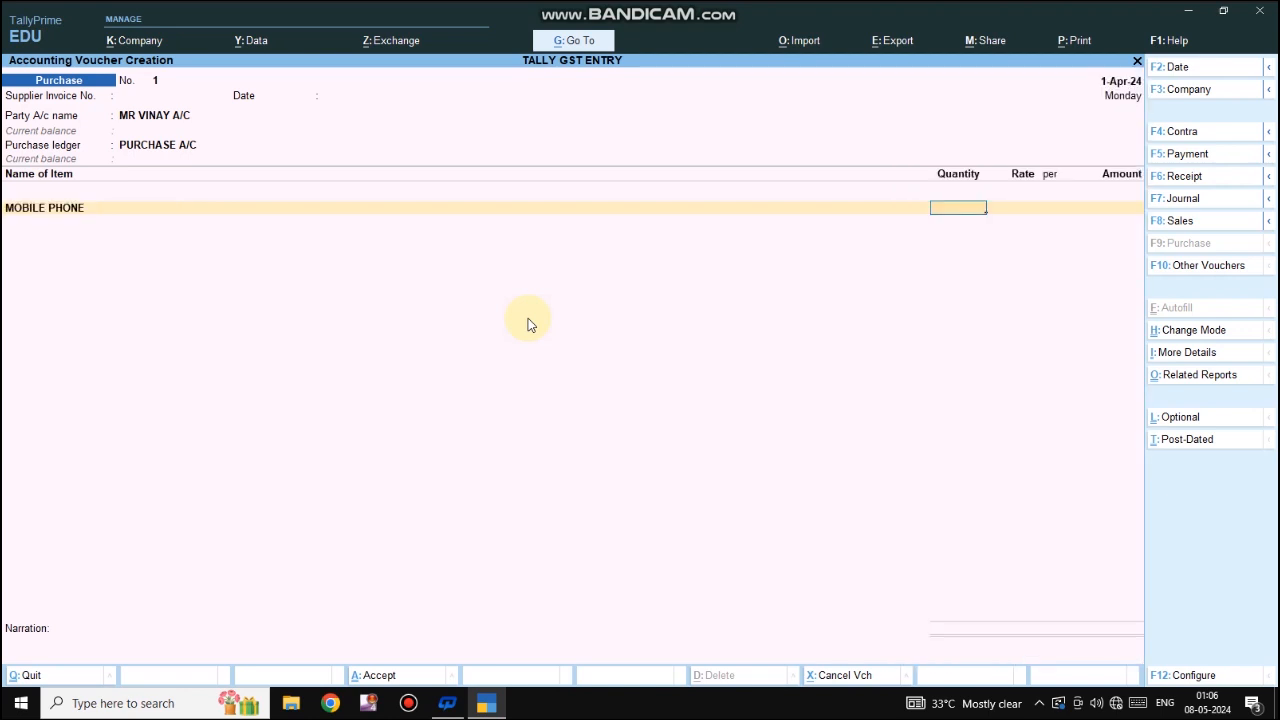
pyautogui.write('20')
pyautogui.press('Return')
pyautogui.write('16,500')
pyautogui.press('Return')
pyautogui.press('Return')
pyautogui.press('Return')
pyautogui.press('Return')
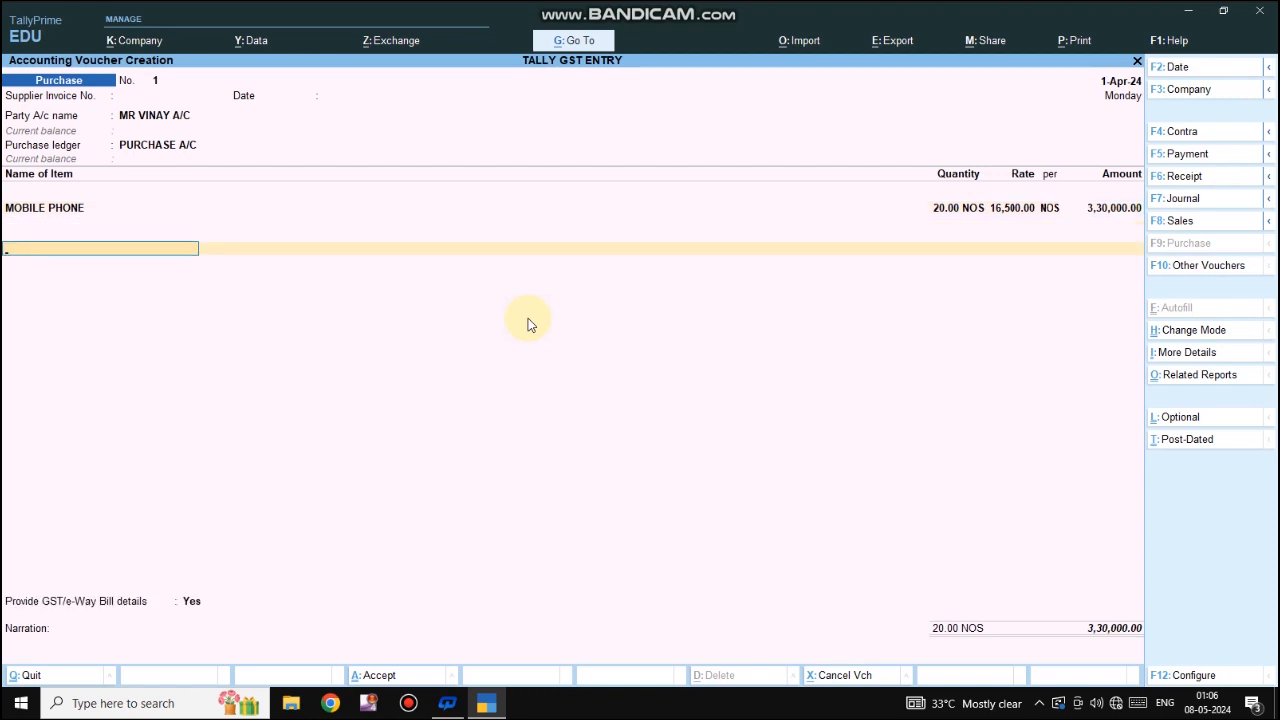
# Step: Go back to the MOBILE PHONE line of the purchase and end the stock item entries with End of List
pyautogui.press('BackSpace')
pyautogui.press('BackSpace')
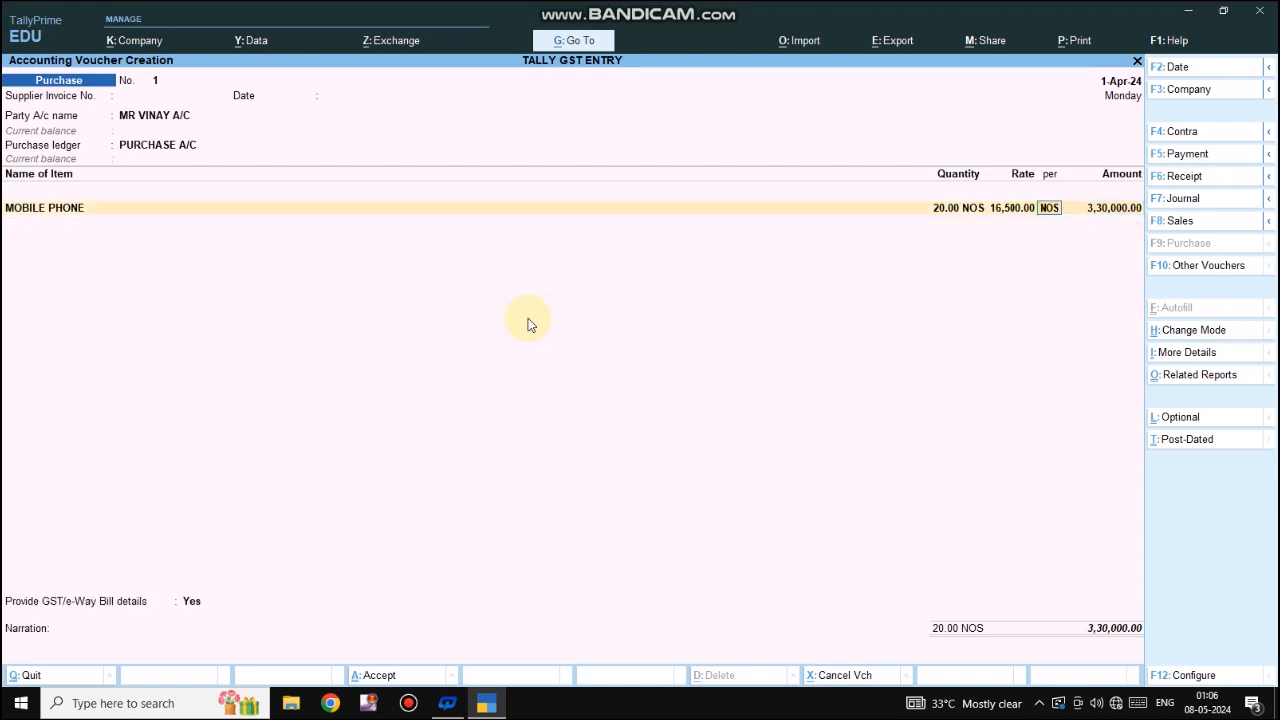
pyautogui.press('Return')
pyautogui.press('Return')
pyautogui.press('space')
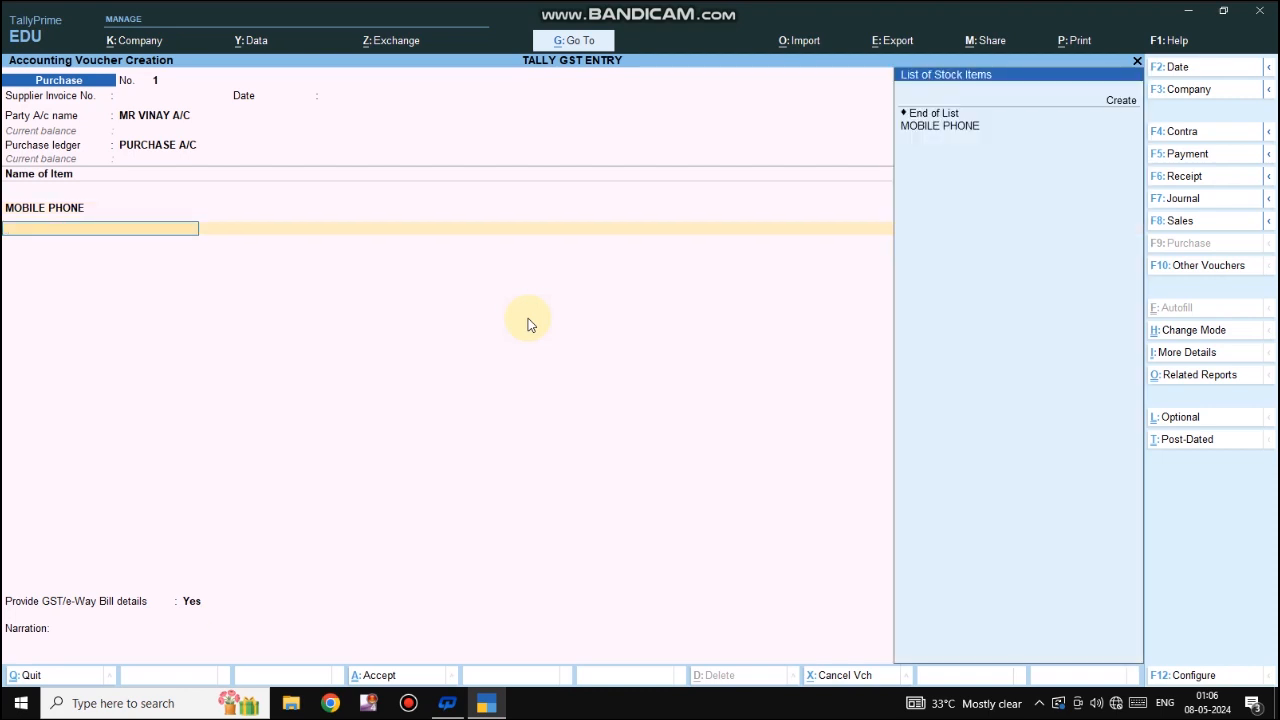
pyautogui.press('Down')
pyautogui.press('Down')
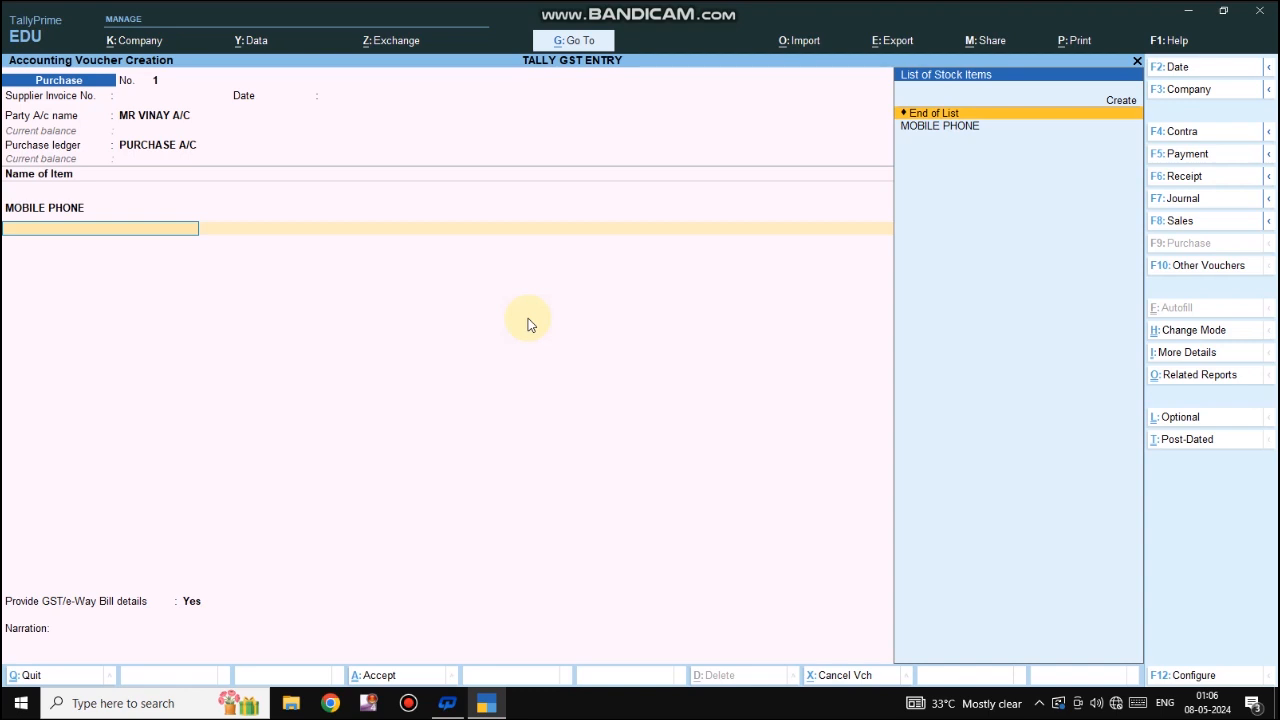
pyautogui.press('Return')
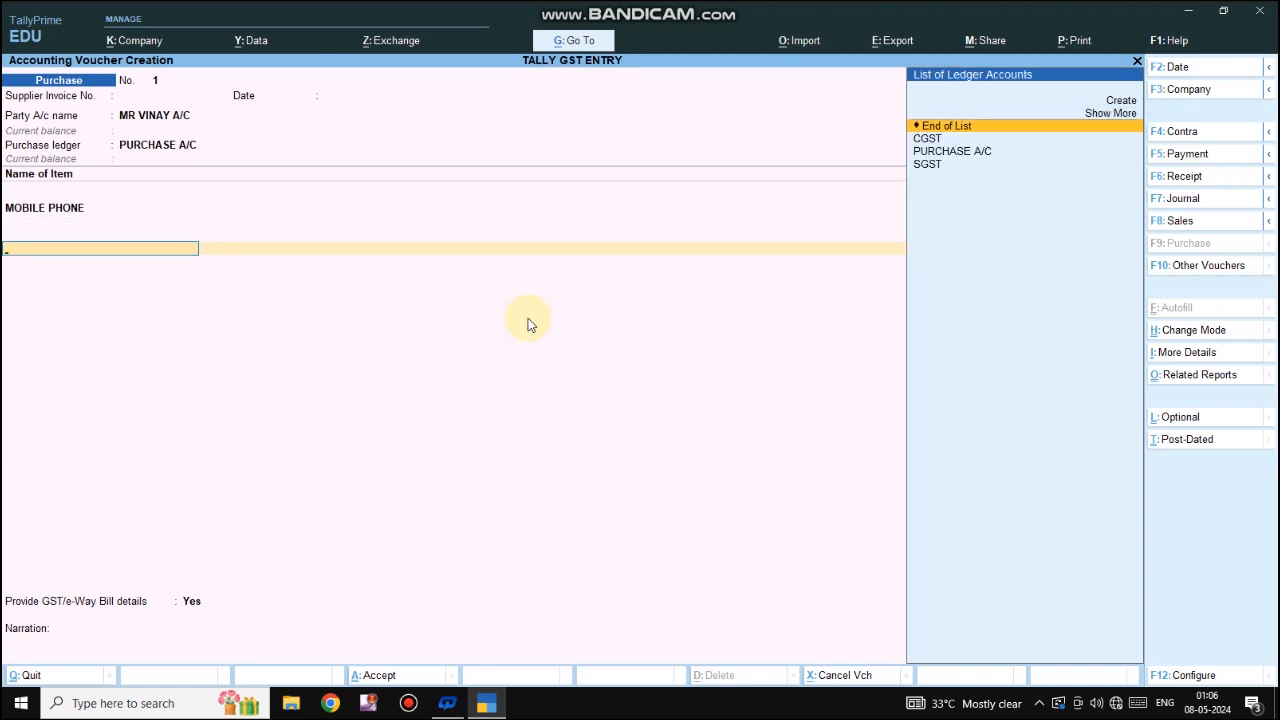
# Step: Add the CGST and SGST ledgers to the purchase voucher, accepting the 9% rate and calculated amount for each
pyautogui.press('Down')
pyautogui.press('Return')
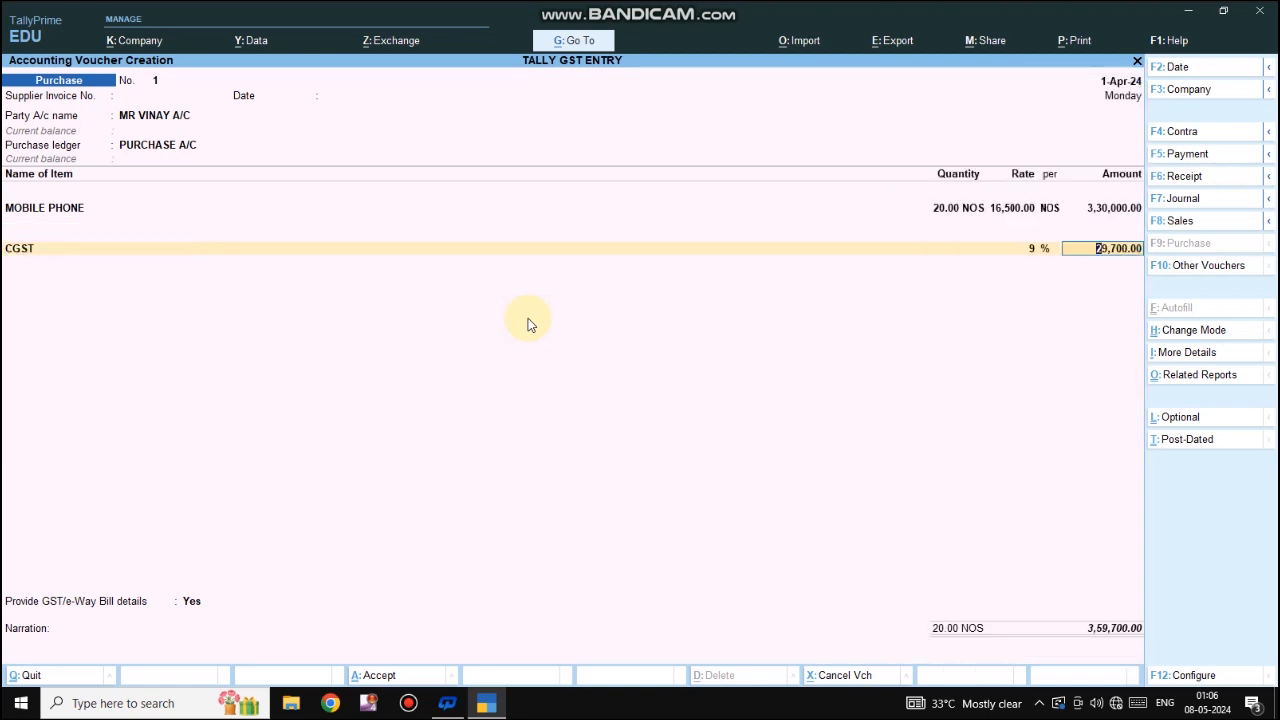
pyautogui.press('Return')
pyautogui.press('Down')
pyautogui.press('Down')
pyautogui.press('Down')
pyautogui.press('Down')
pyautogui.press('Down')
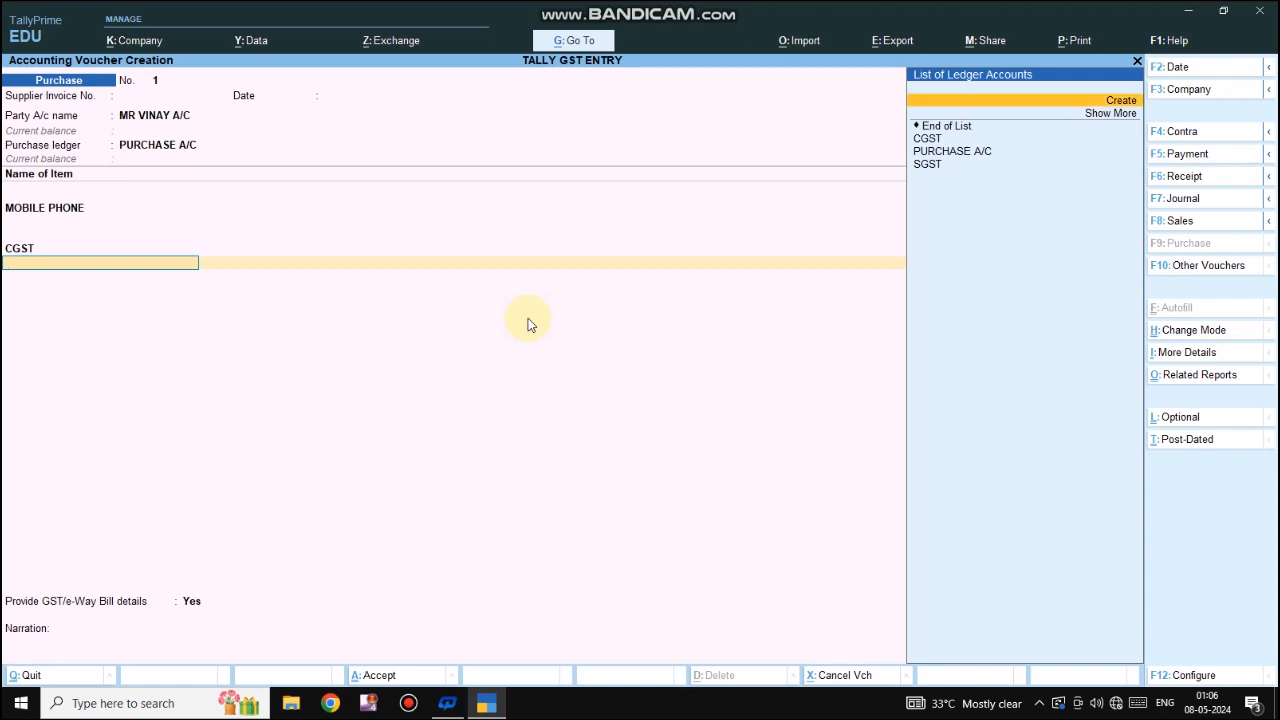
pyautogui.press('Return')
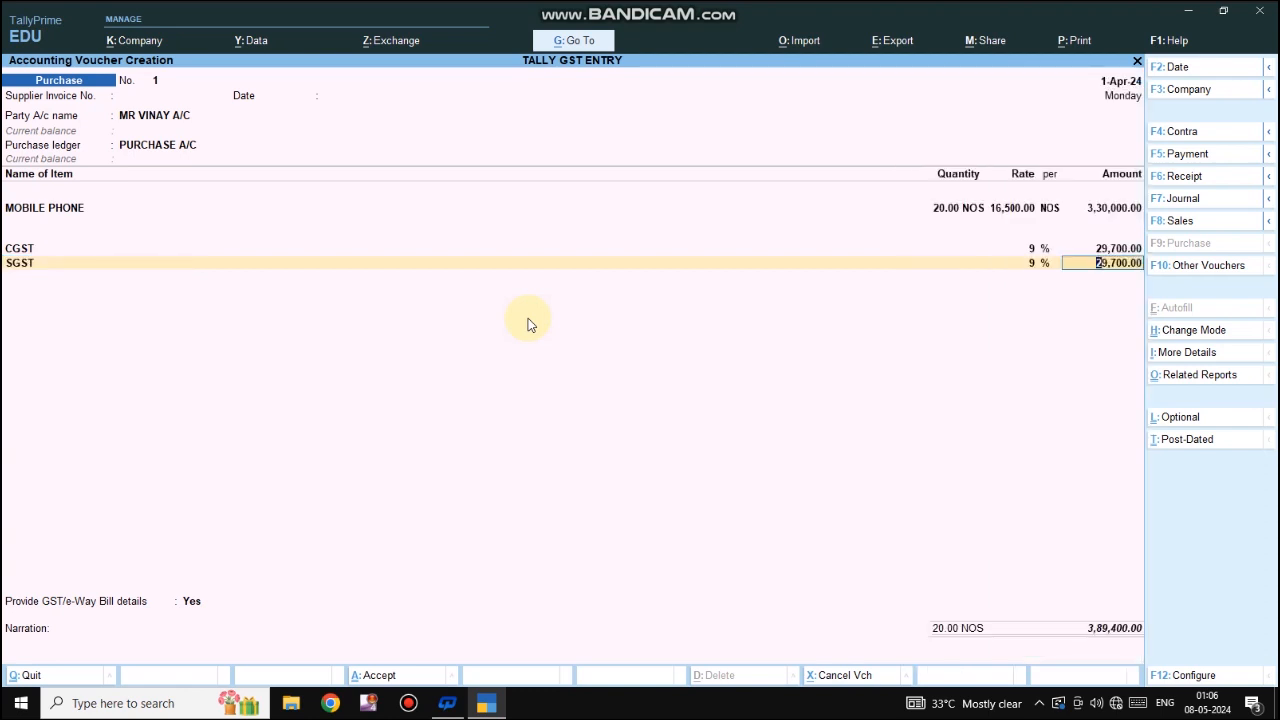
pyautogui.press('Return')
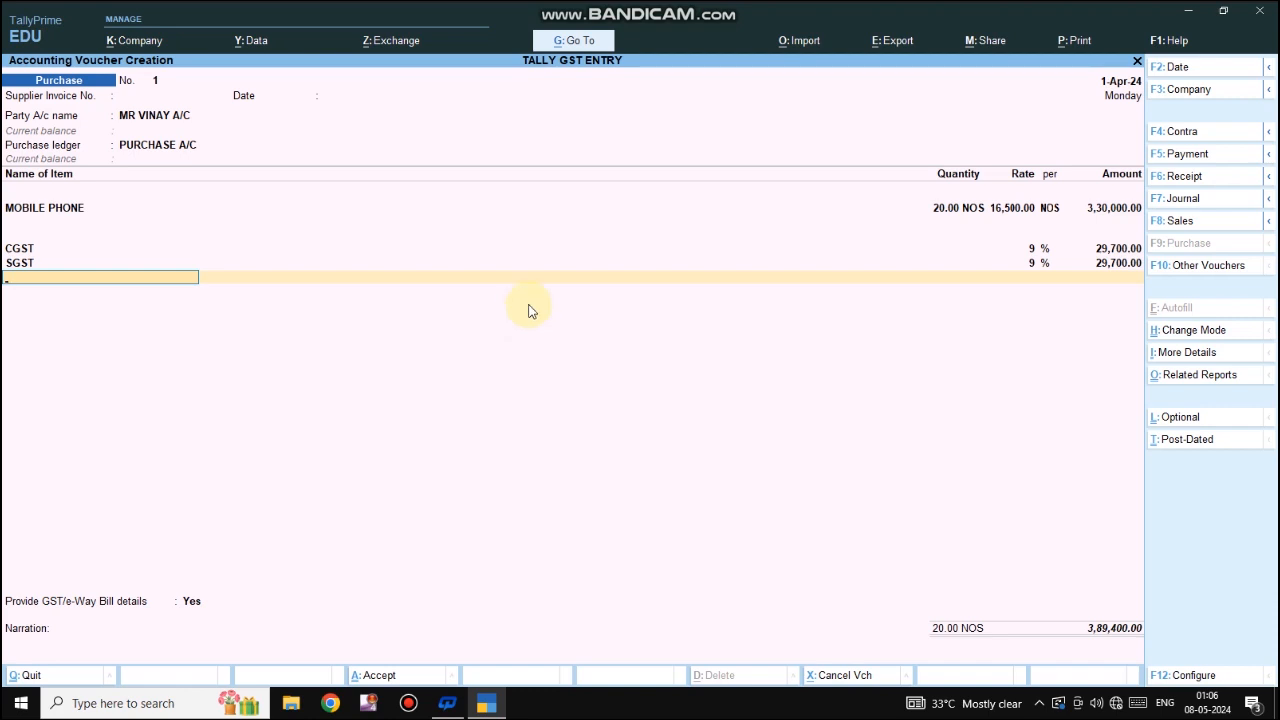
# Step: Preview the purchase invoice for printing, zoom in to examine its item and tax lines, and return to the voucher
pyautogui.click(1067, 44)
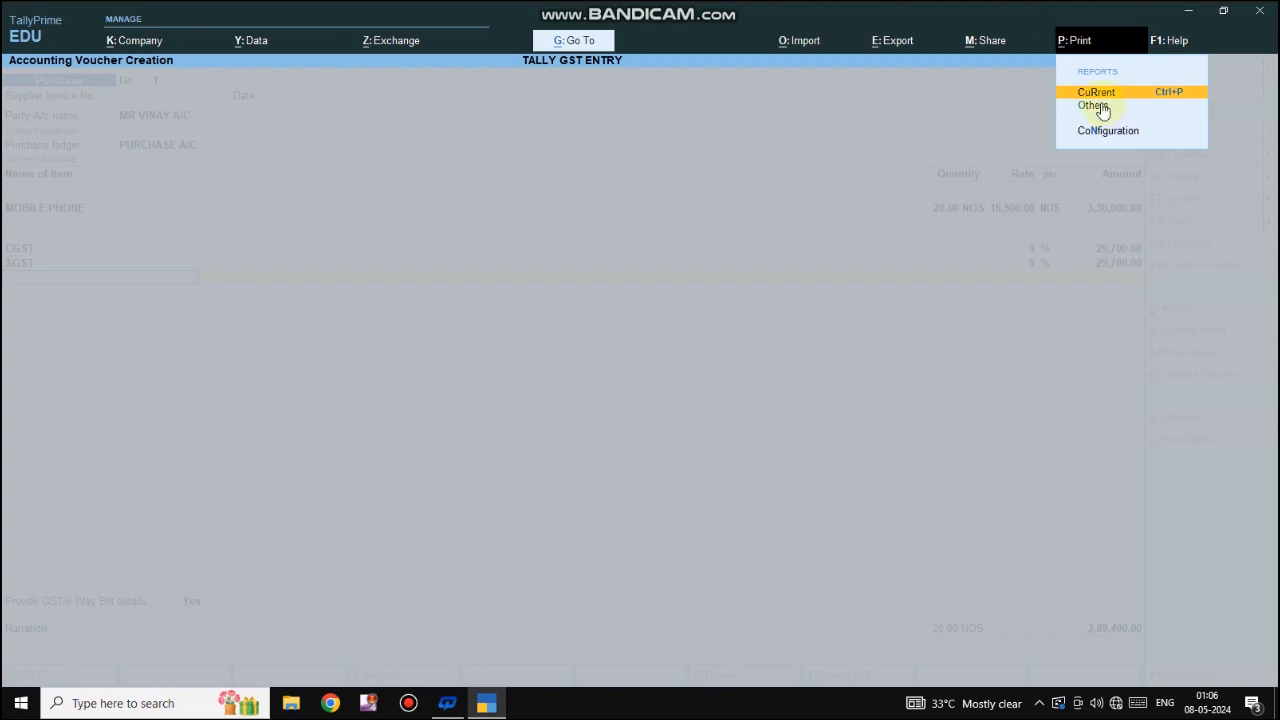
pyautogui.press('Return')
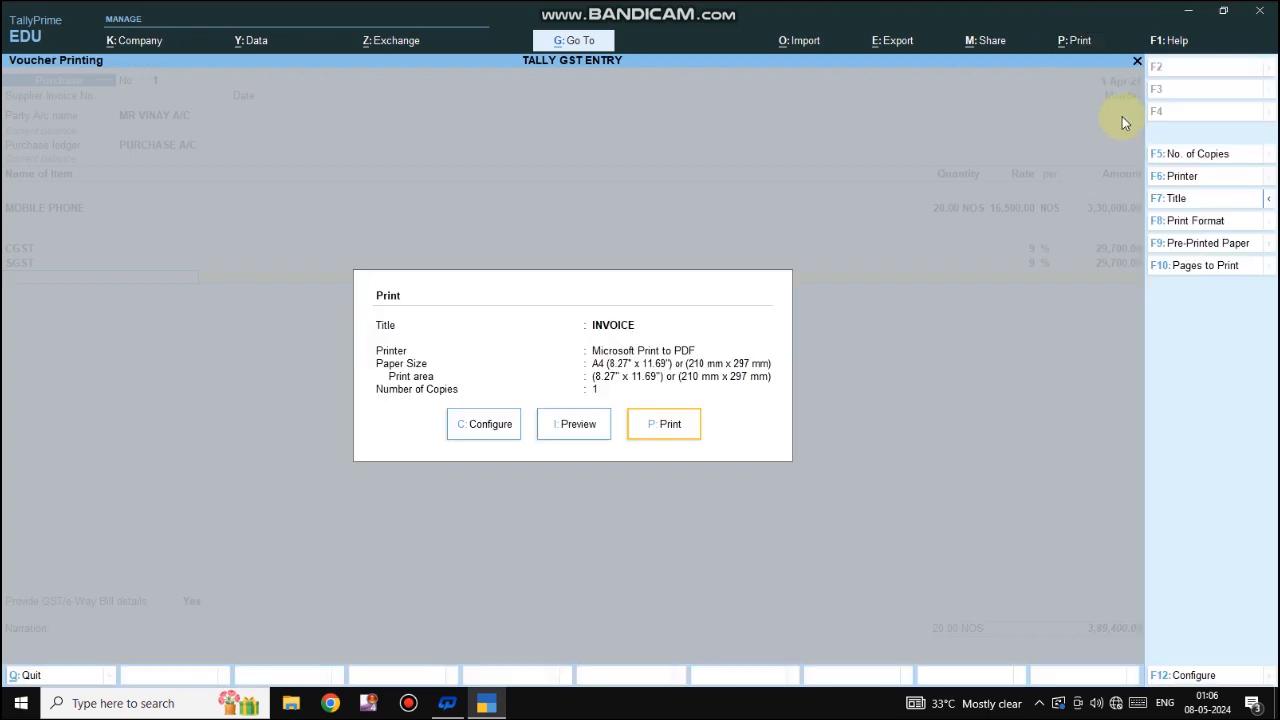
pyautogui.click(563, 424)
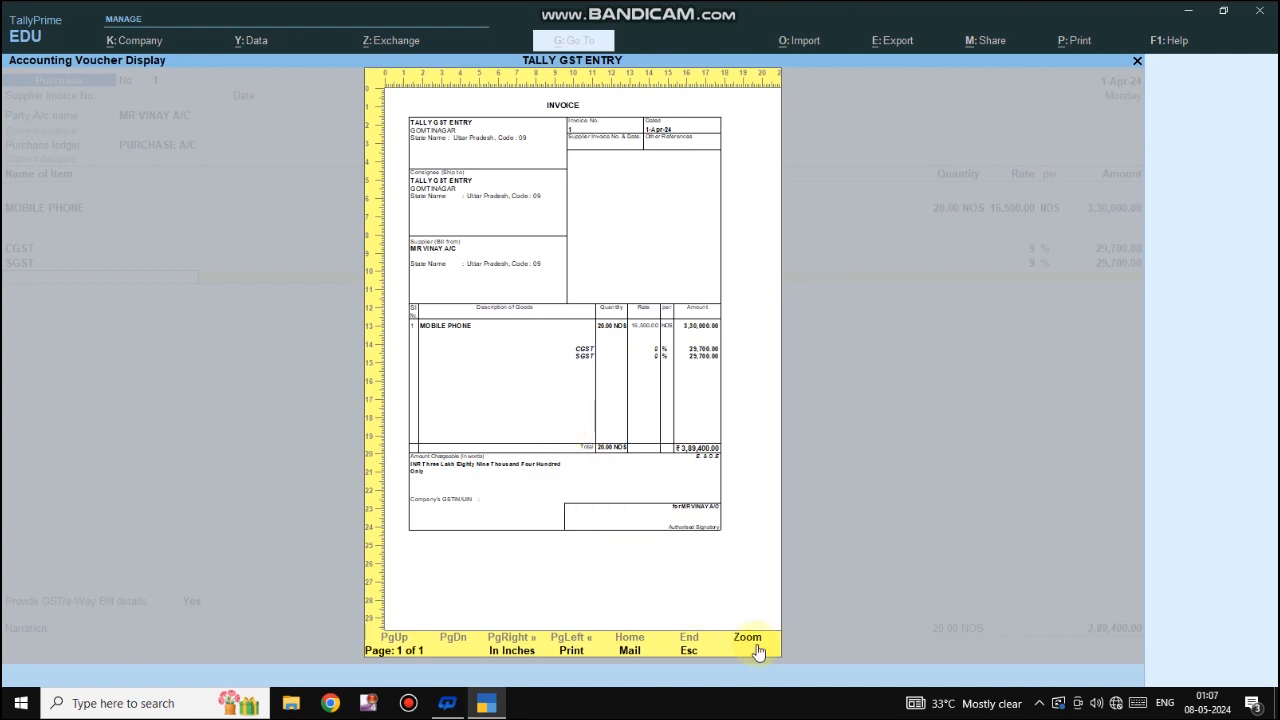
pyautogui.click(752, 642)
pyautogui.scroll(-1, 375, 418)
pyautogui.scroll(-1, 375, 418)
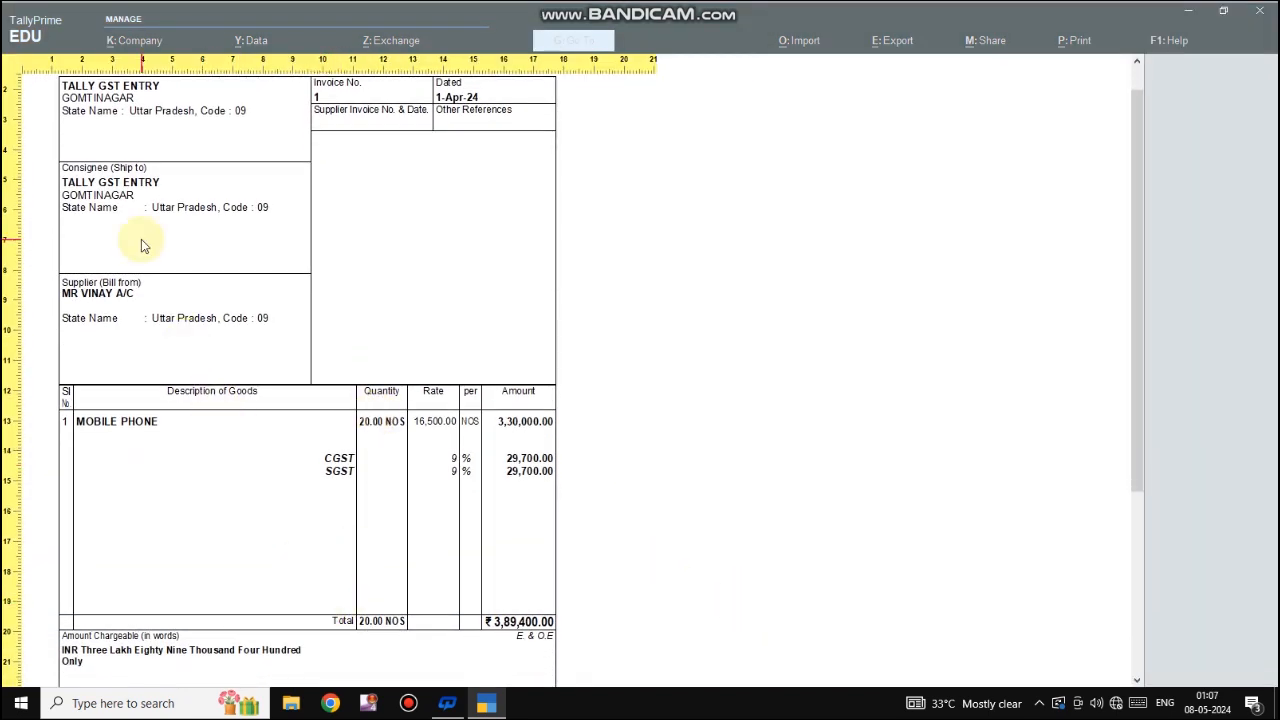
pyautogui.press('Escape')
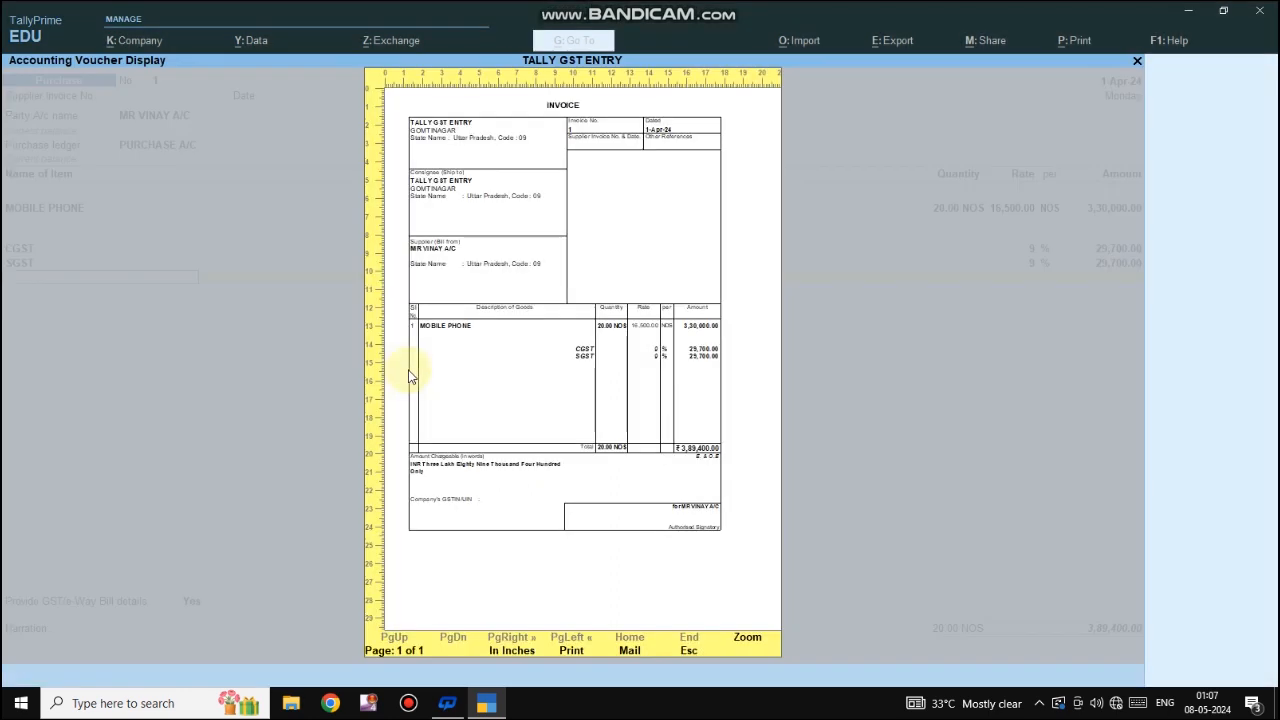
pyautogui.press('Escape')
pyautogui.press('Escape')
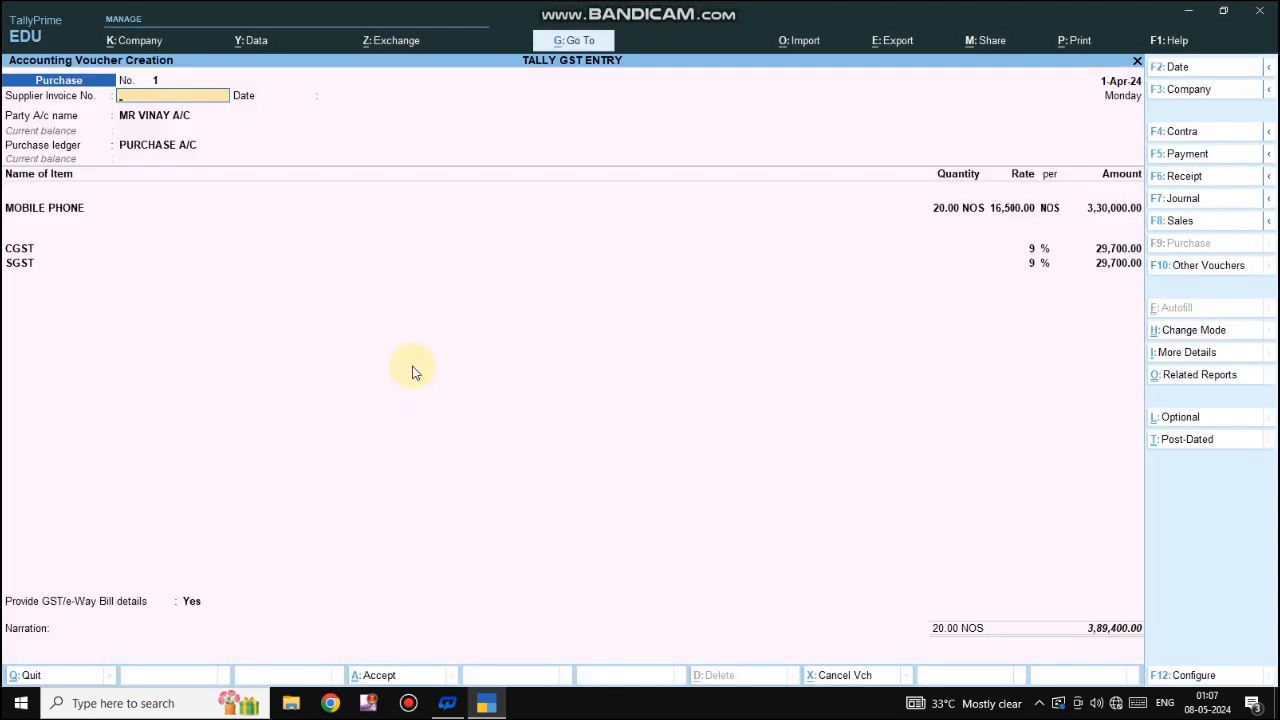
# Step: Save the purchase voucher and start a sales voucher with the customer's ledger as the party account
pyautogui.press('ctrl')
pyautogui.hotkey('ctrl', 'a')
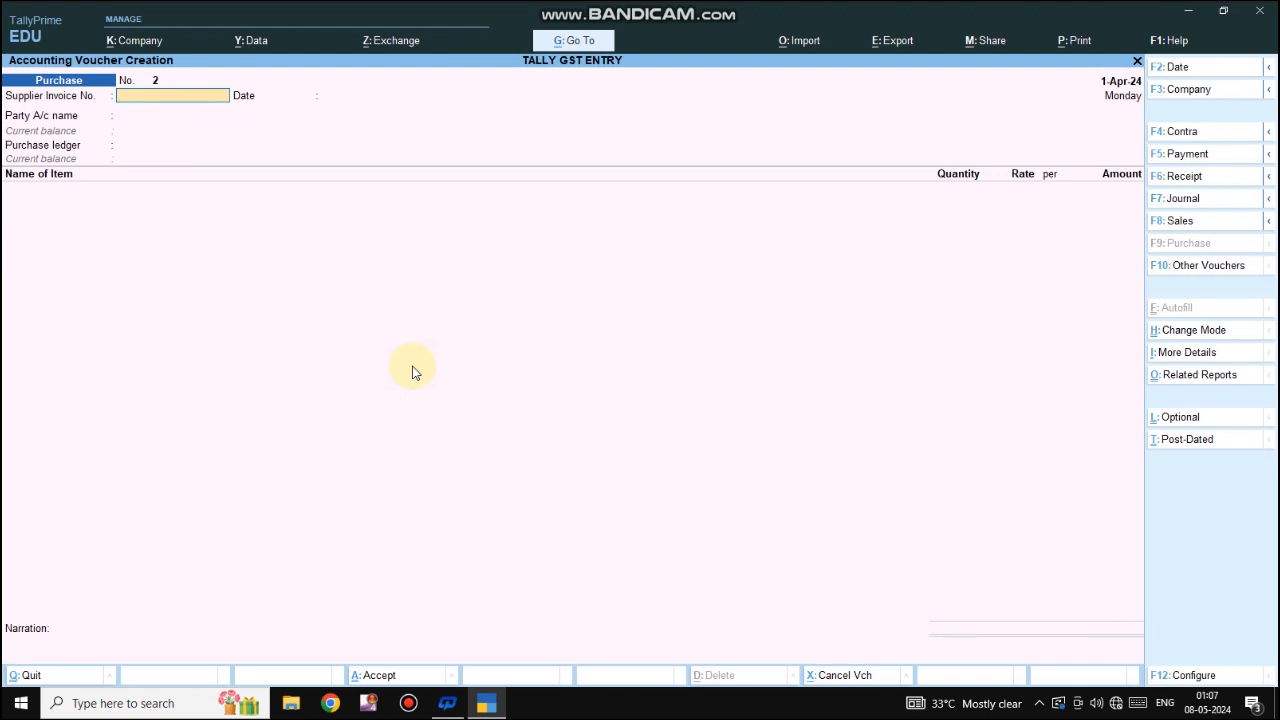
pyautogui.press('F8')
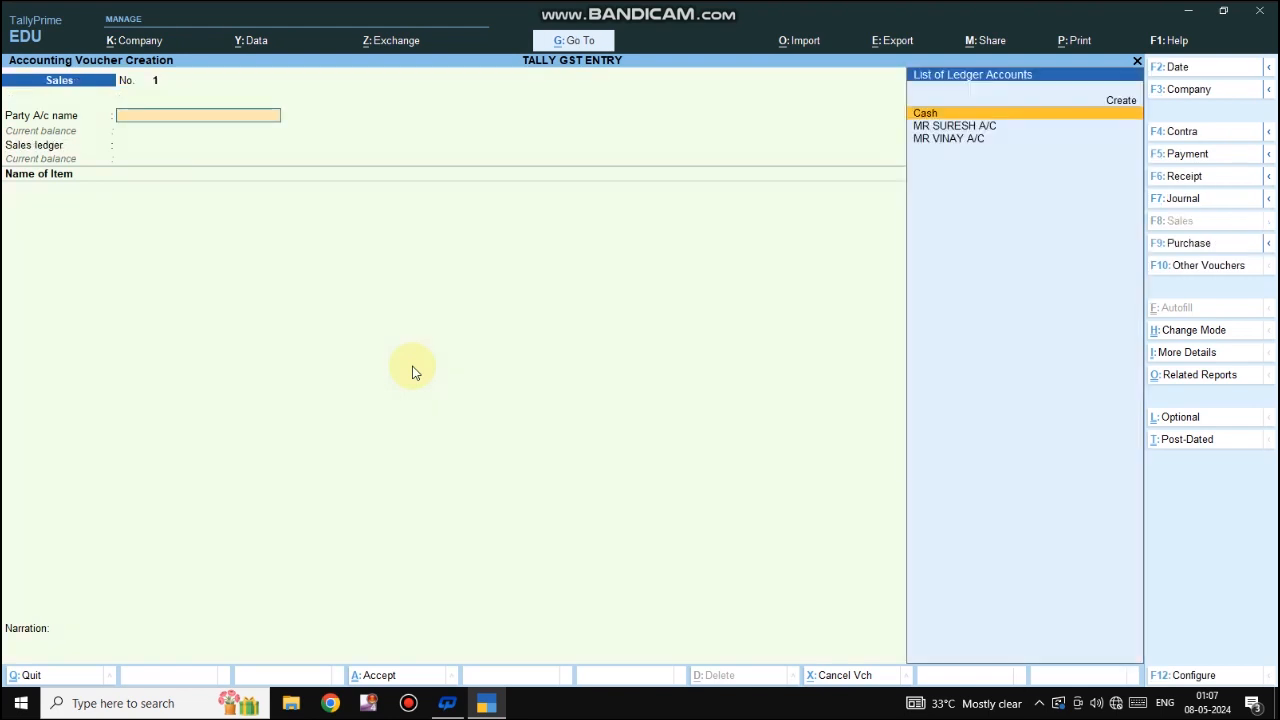
pyautogui.press('Down')
pyautogui.press('Return')
# Step: Leave the dispatch details blank, accept the customer's default party details, and use SALE A/C as the sales ledger
pyautogui.press('Return')
pyautogui.press('Return')
pyautogui.press('Return')
pyautogui.press('Return')
pyautogui.press('Return')
pyautogui.press('Return')
pyautogui.press('Return')
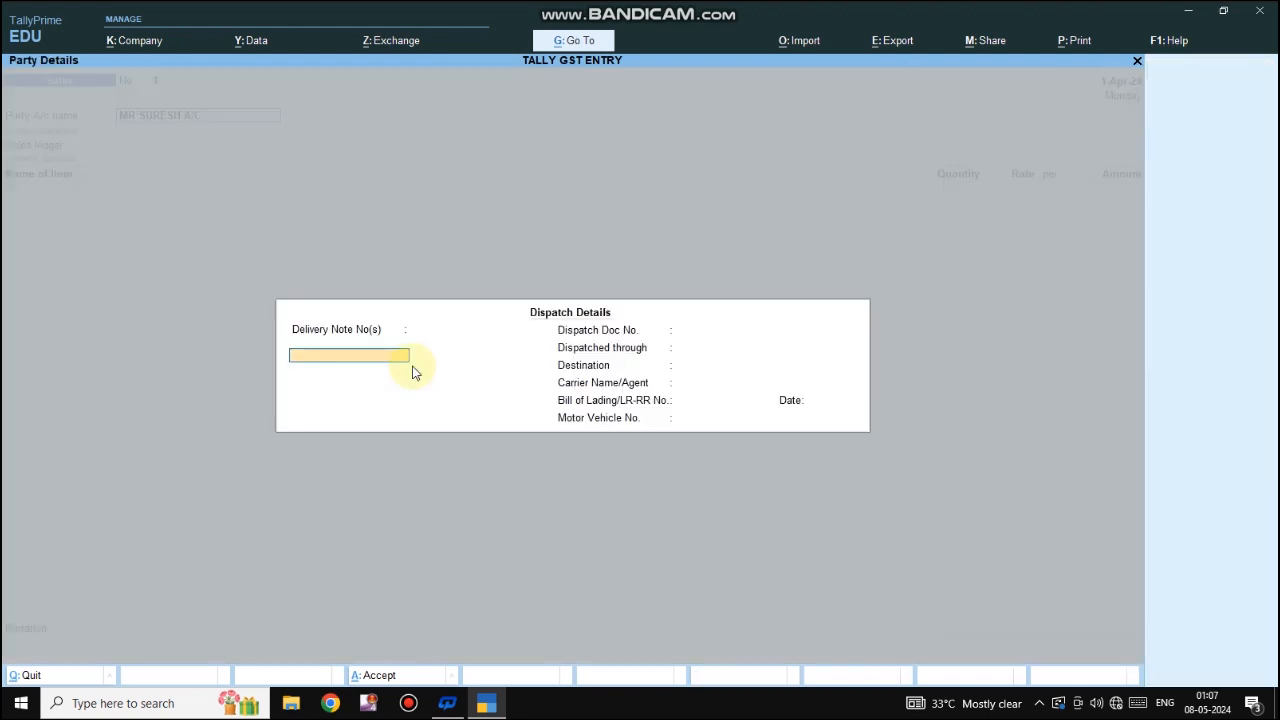
pyautogui.press('Return')
pyautogui.press('Return')
pyautogui.press('Return')
pyautogui.press('Return')
pyautogui.press('Return')
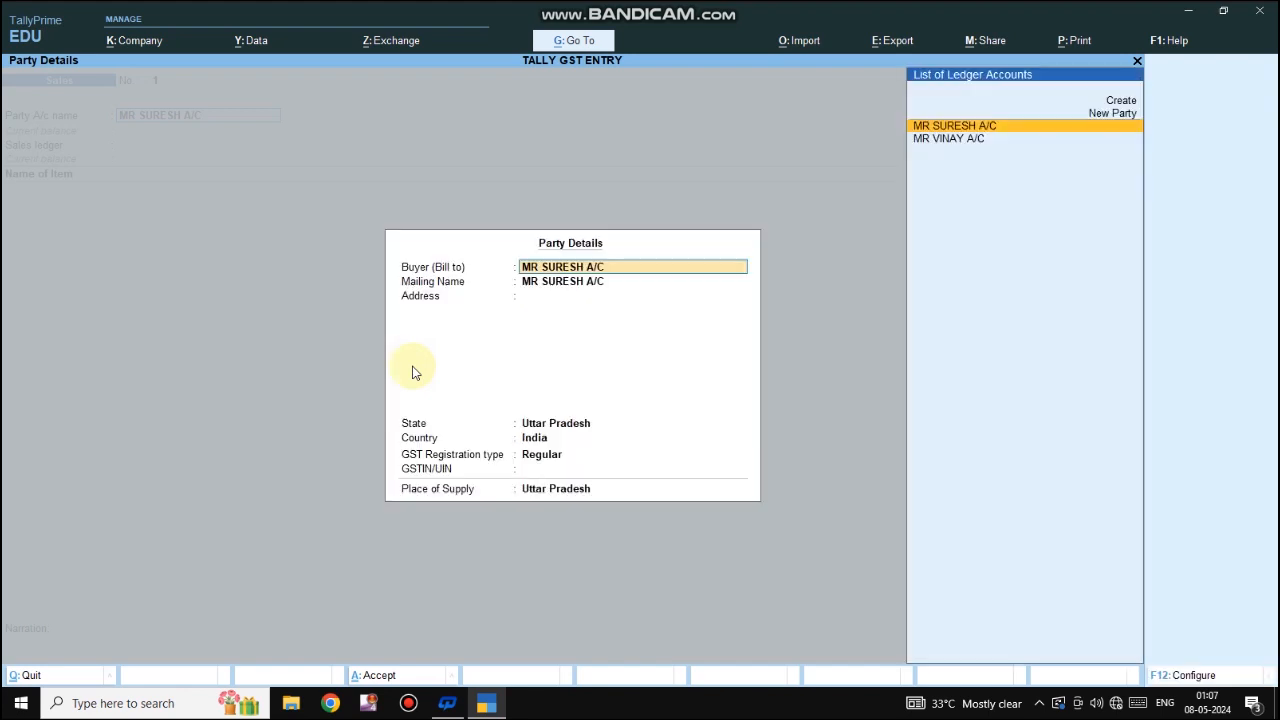
pyautogui.press('Return')
pyautogui.press('Return')
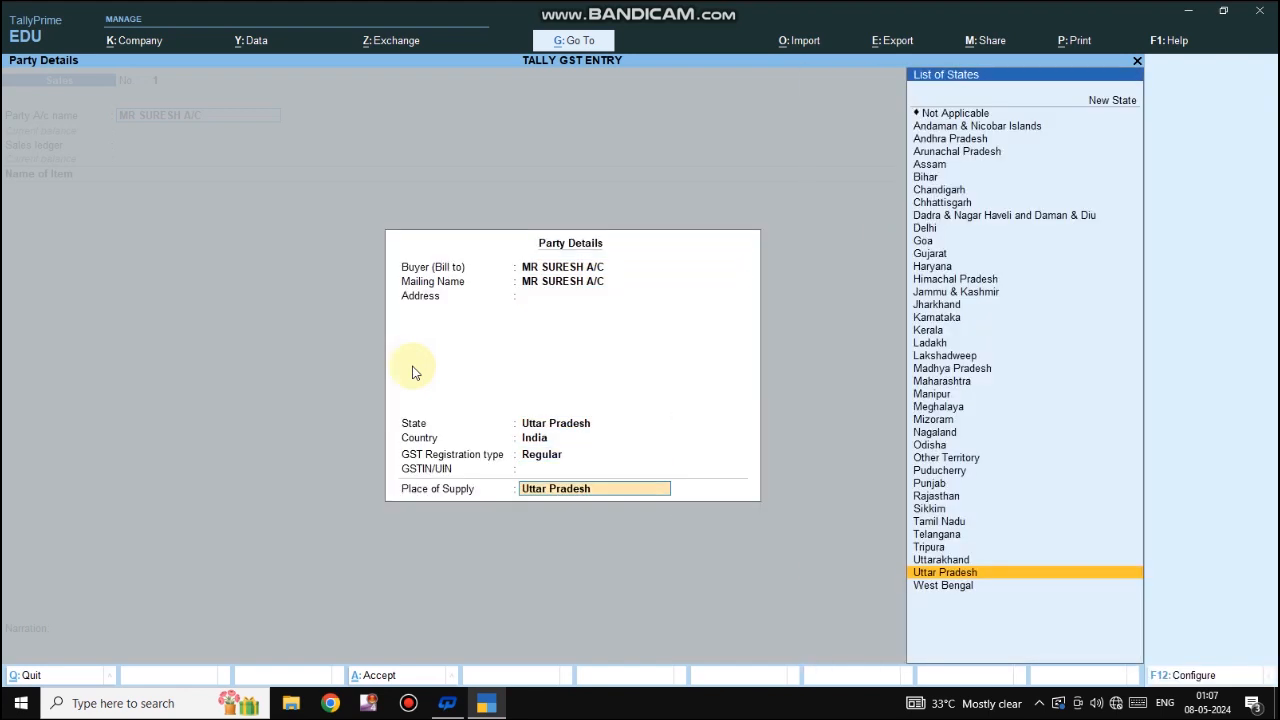
pyautogui.press('Return')
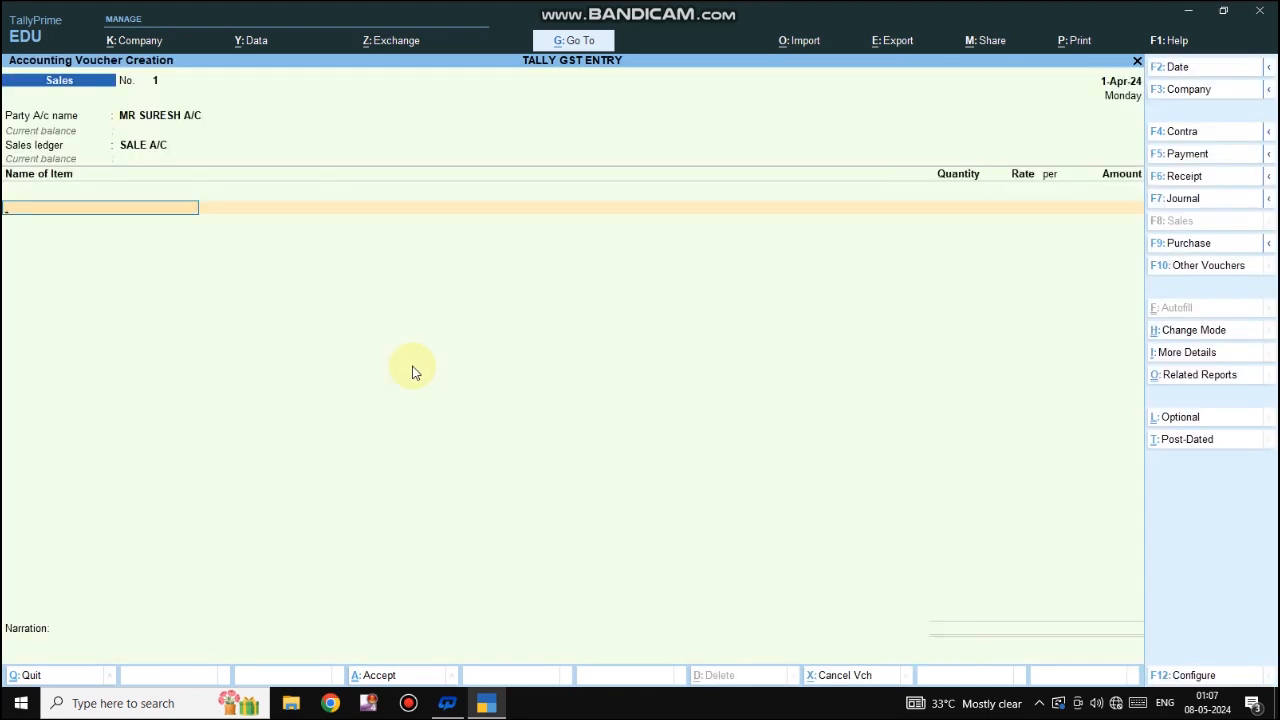
# Step: Enter 10 NOS of MOBILE PHONE at a rate of 45,000 in the sales voucher and end the item entries
pyautogui.write('M')
pyautogui.press('Return')
pyautogui.write('10')
pyautogui.press('Return')
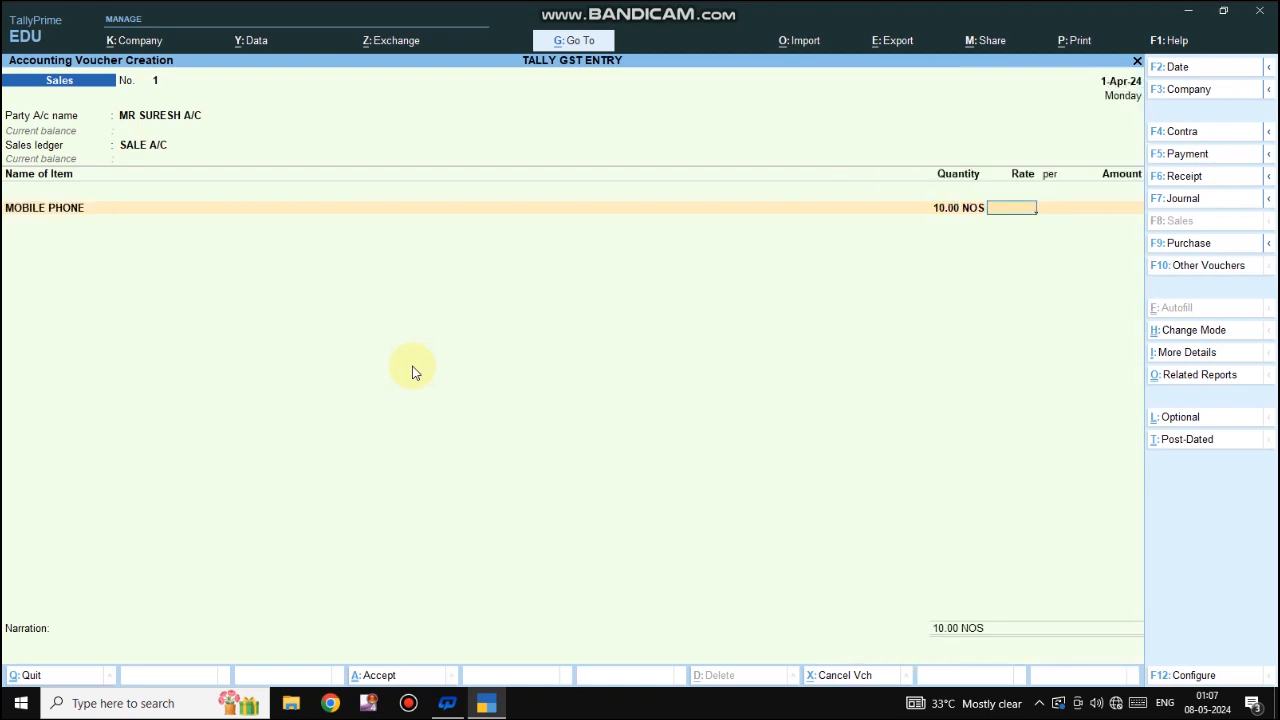
pyautogui.write('45,000')
pyautogui.press('Return')
pyautogui.press('Return')
pyautogui.press('Return')
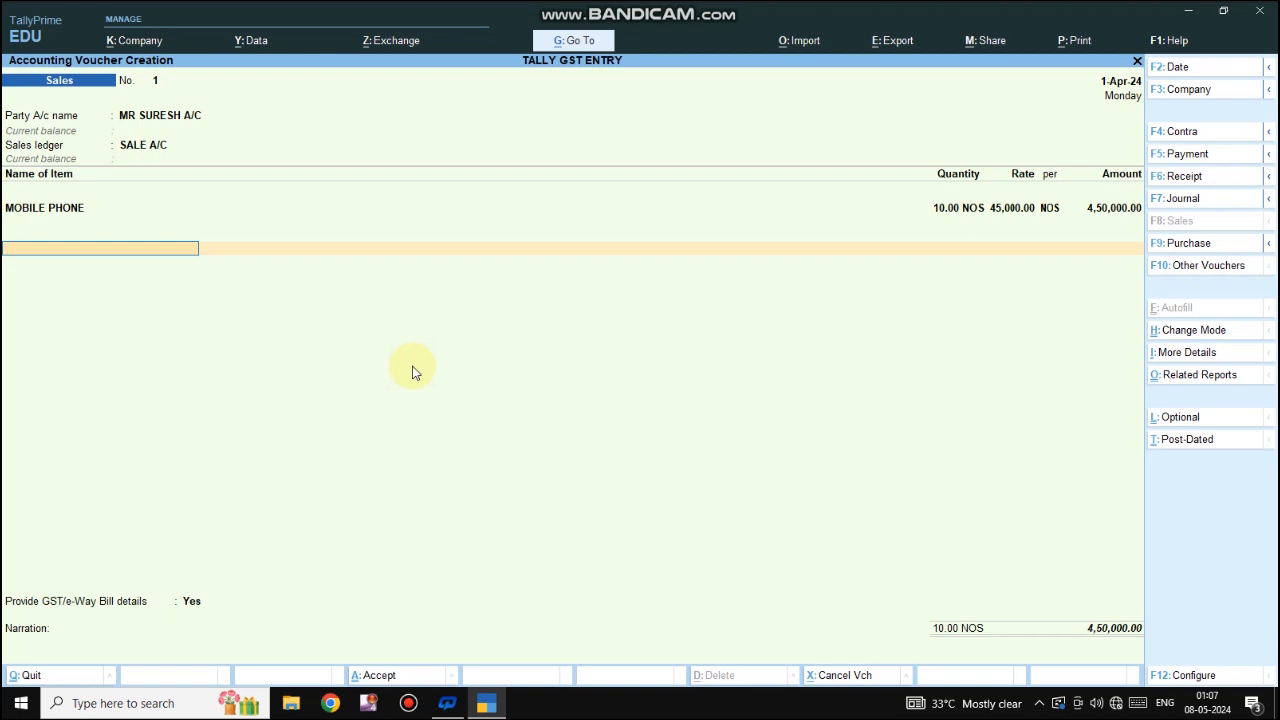
# Step: Add the CGST and SGST ledgers to the sales voucher, each at 9 %
pyautogui.press('Return')
pyautogui.press('Down')
pyautogui.press('Down')
pyautogui.press('Return')
pyautogui.press('Return')
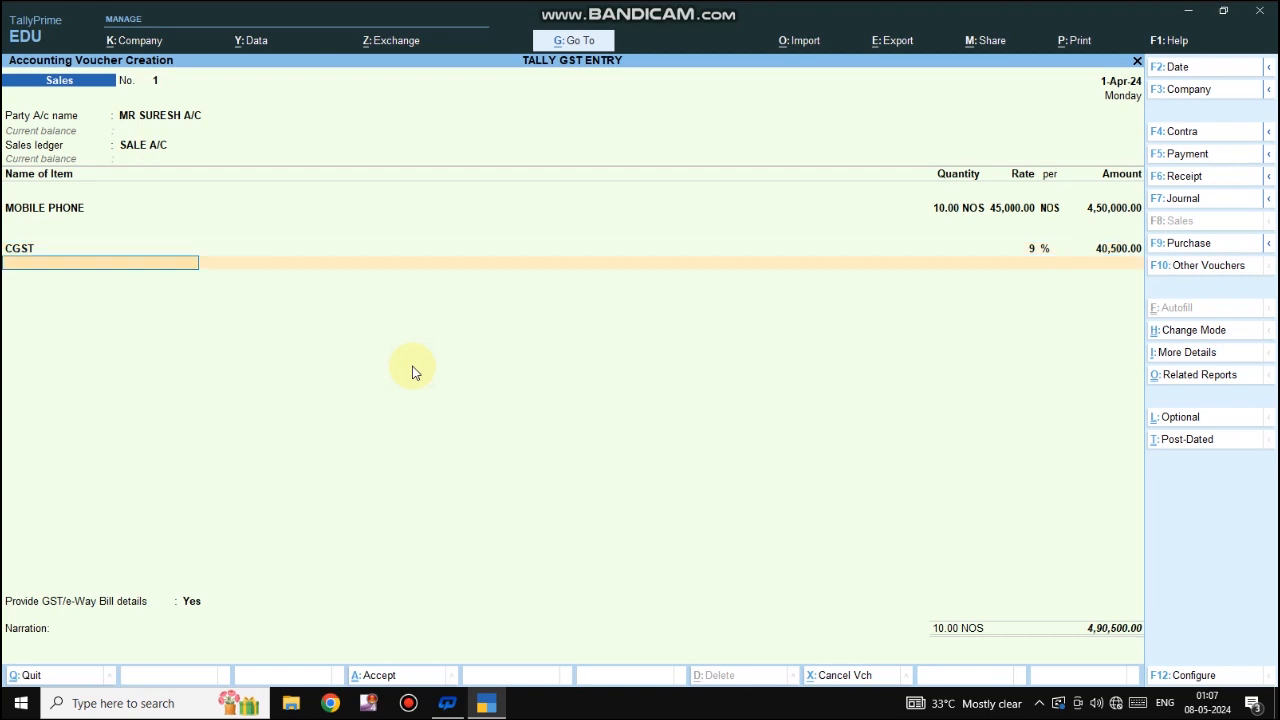
pyautogui.press('Down')
pyautogui.press('Down')
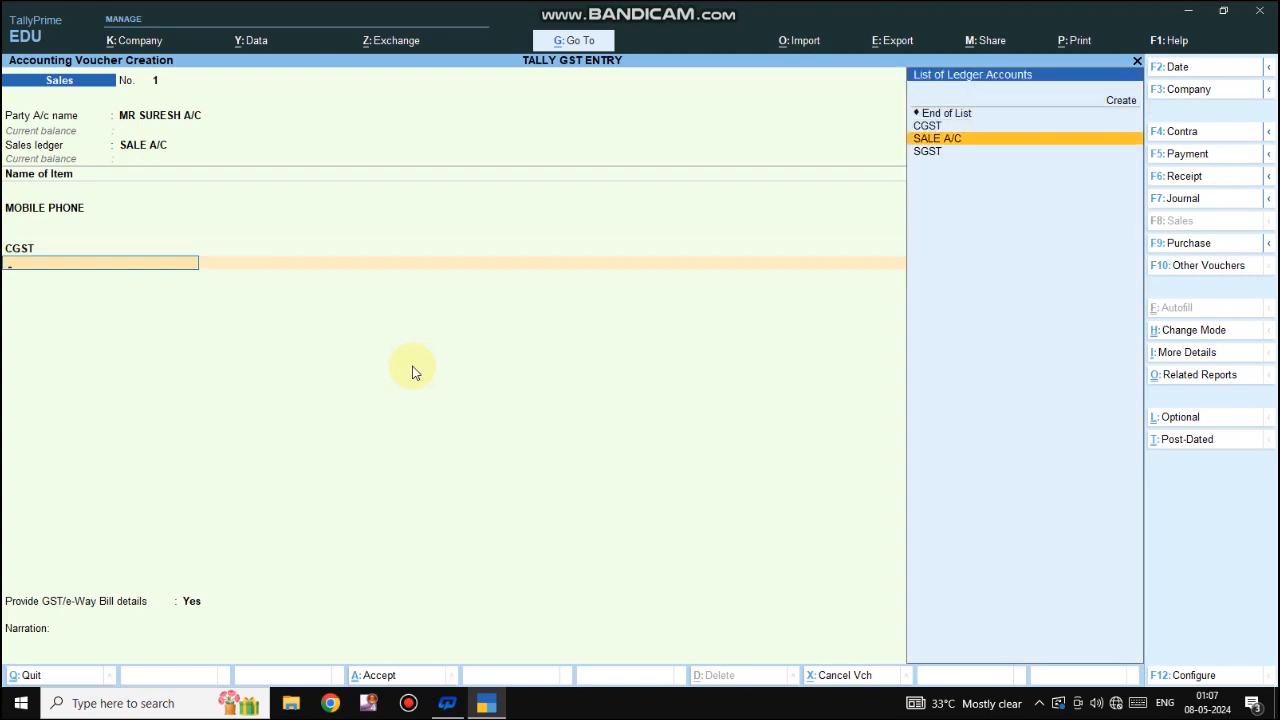
pyautogui.press('Down')
pyautogui.press('Return')
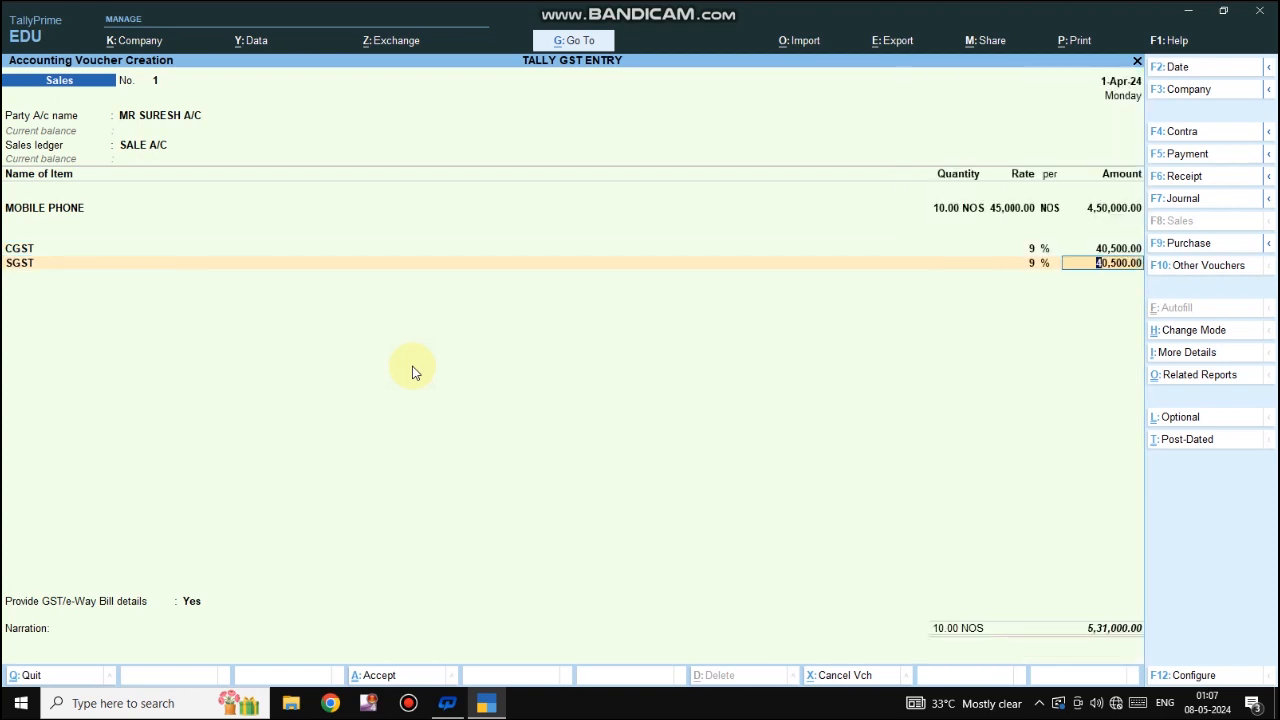
pyautogui.press('Return')
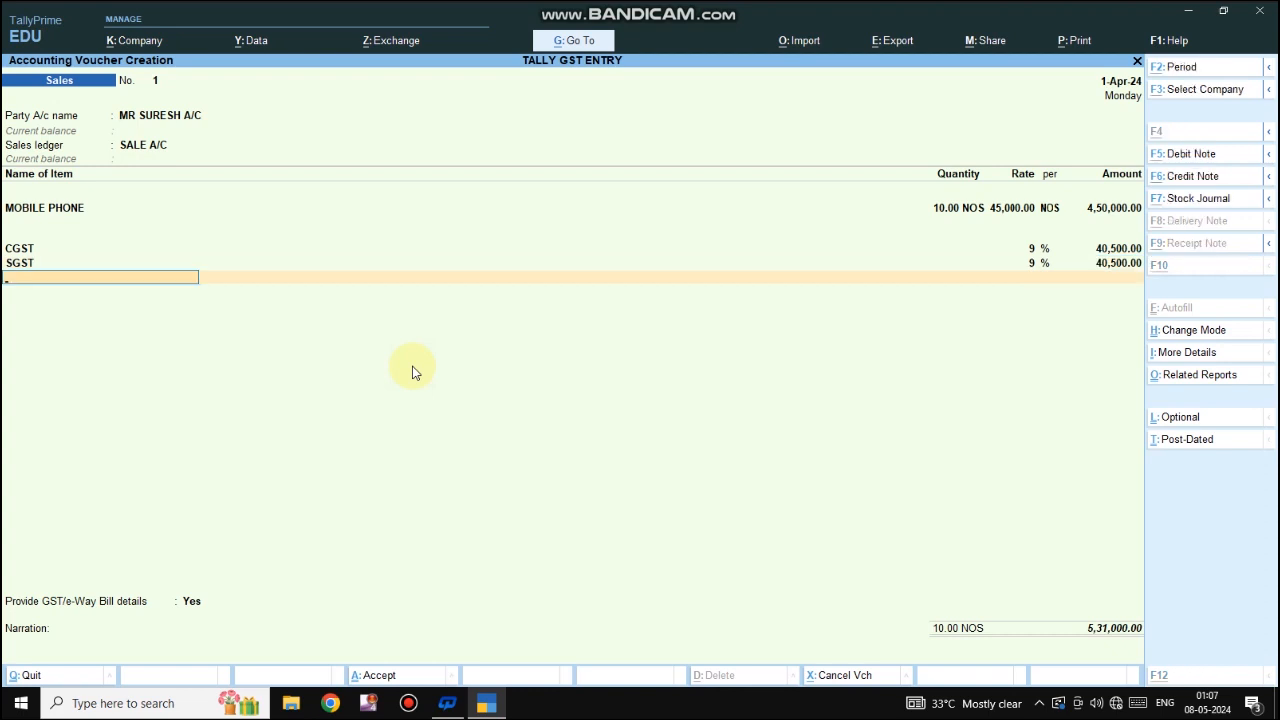
# Step: Open the print preview of the sales tax invoice and zoom in on it
pyautogui.hotkey('alt', 'p')
pyautogui.press('Return')
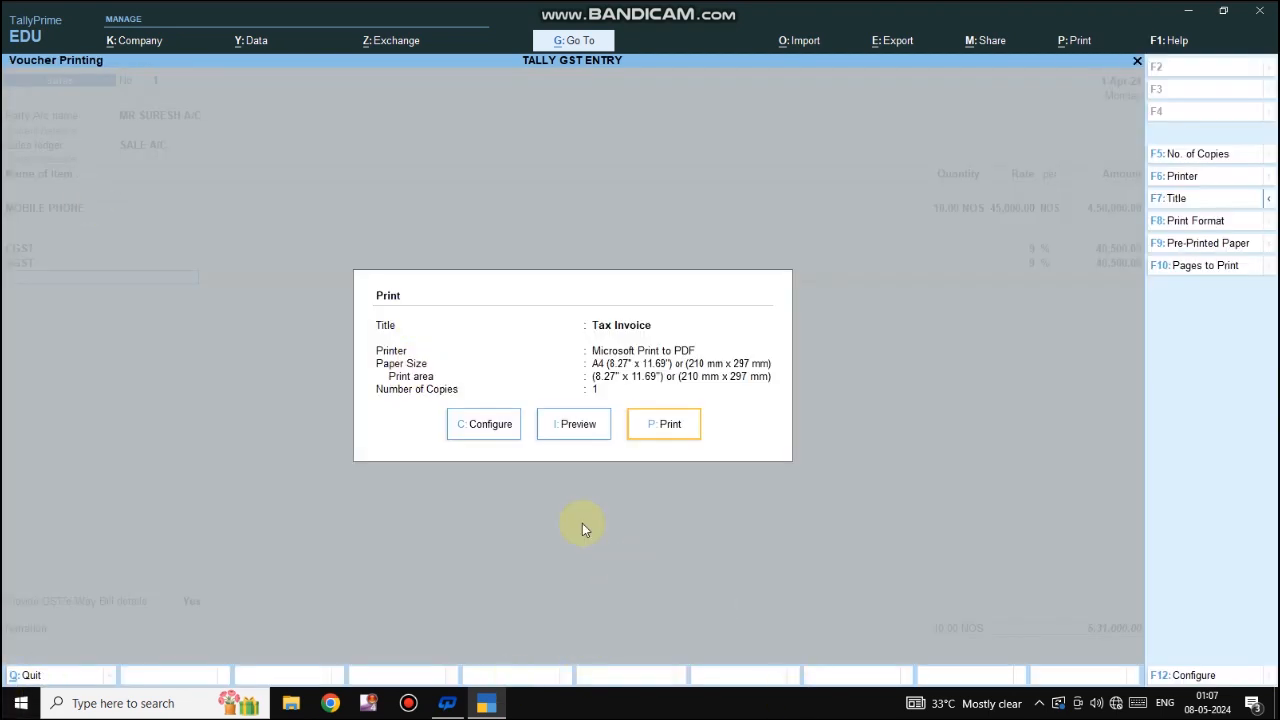
pyautogui.click(572, 424)
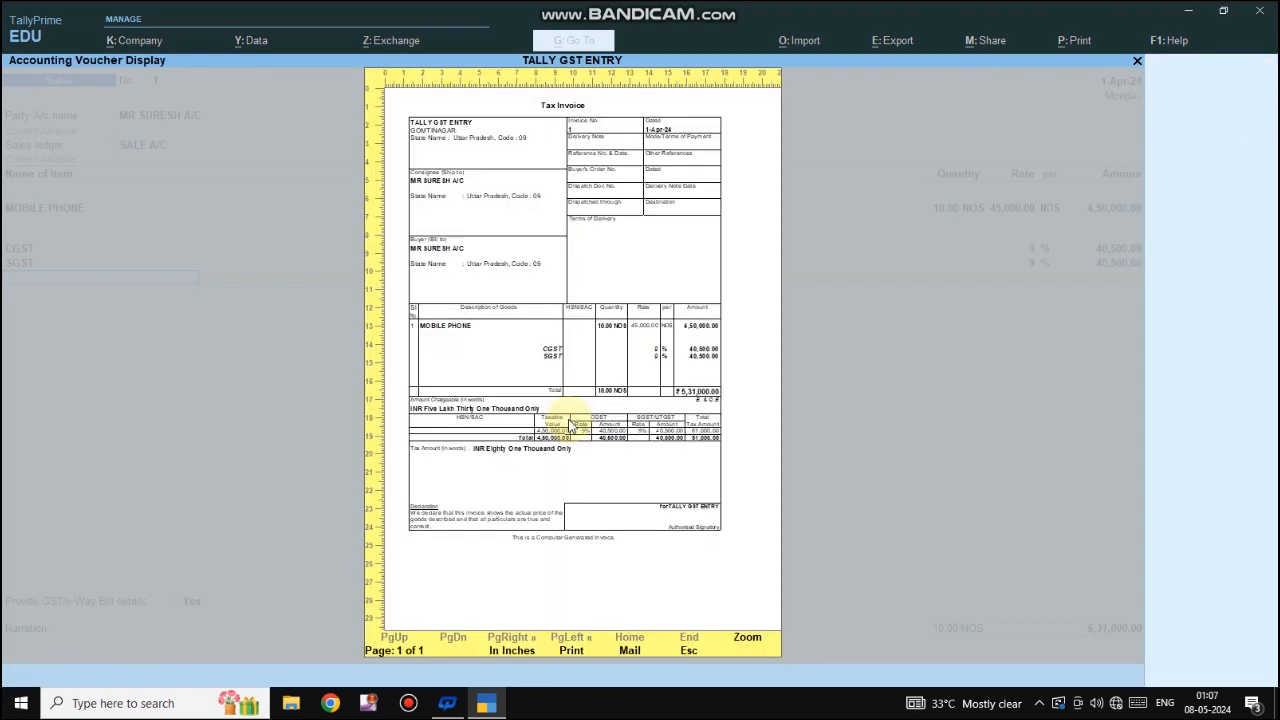
pyautogui.click(748, 640)
pyautogui.scroll(-3, 435, 455)
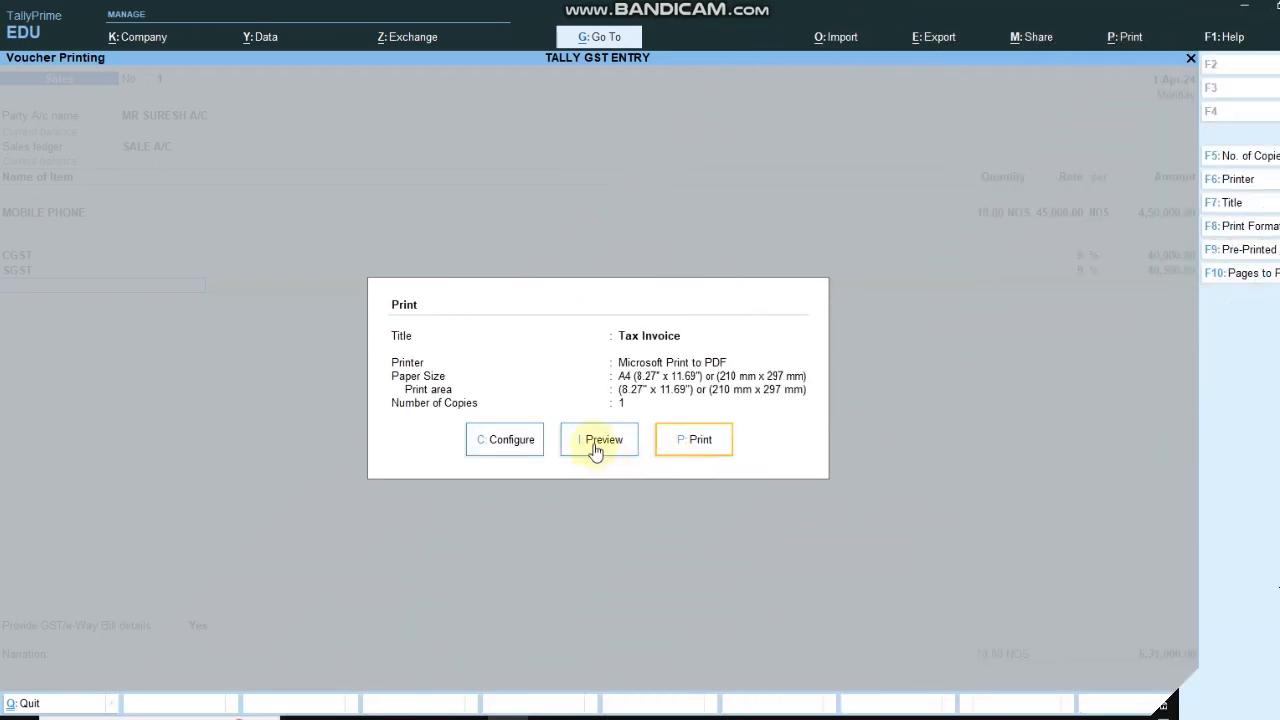
pyautogui.click(596, 443)
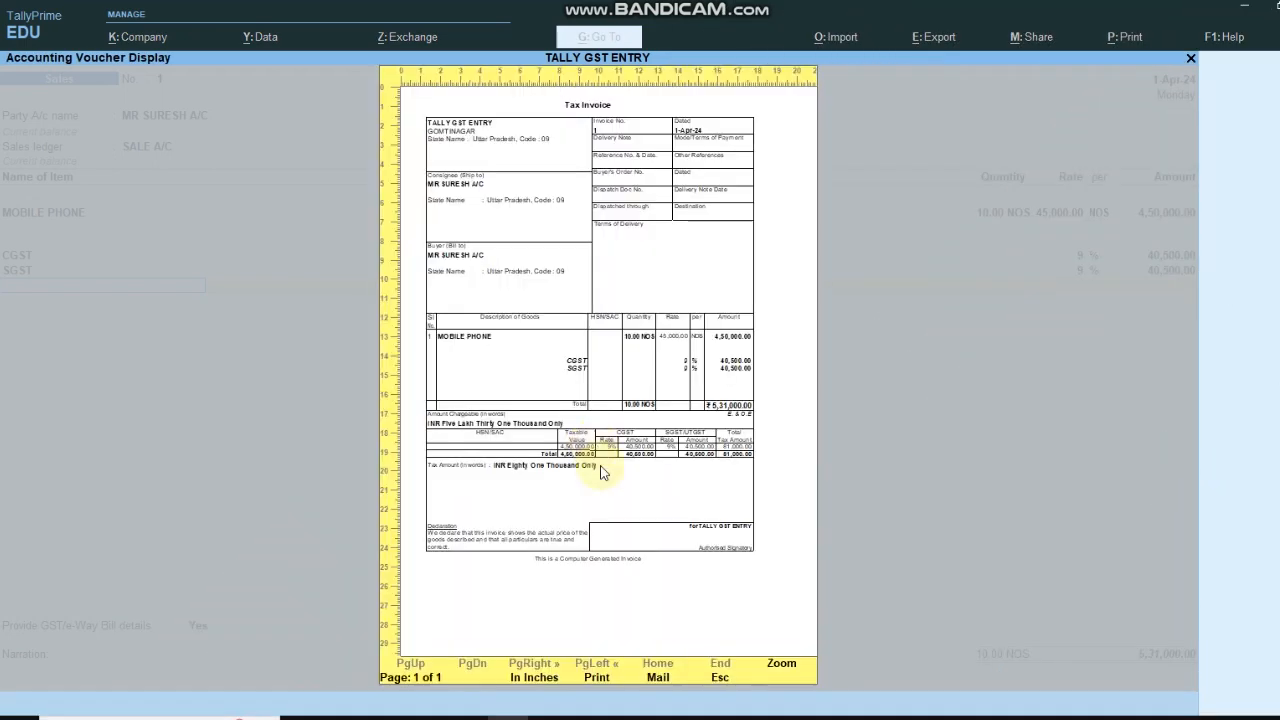
pyautogui.click(780, 665)
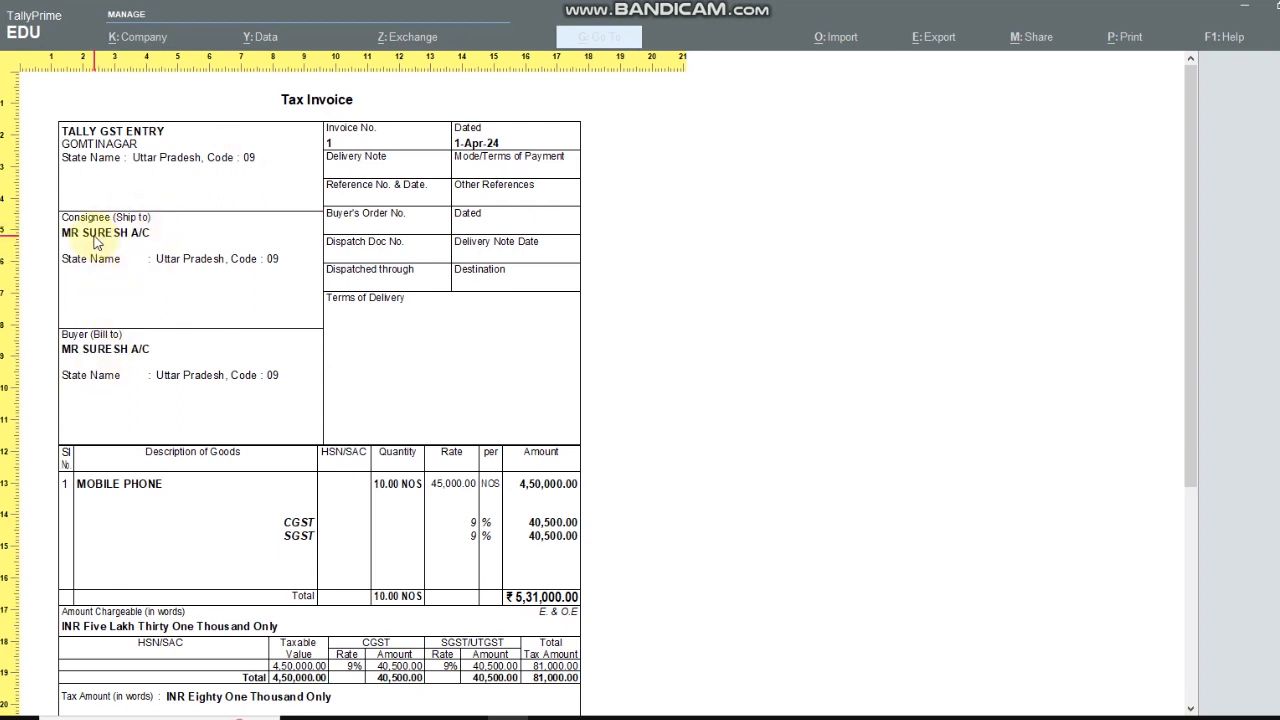
# Step: Examine the invoice's consignee and buyer details, item line and tax summary, and return to the sales voucher
pyautogui.scroll(-2, 120, 365)
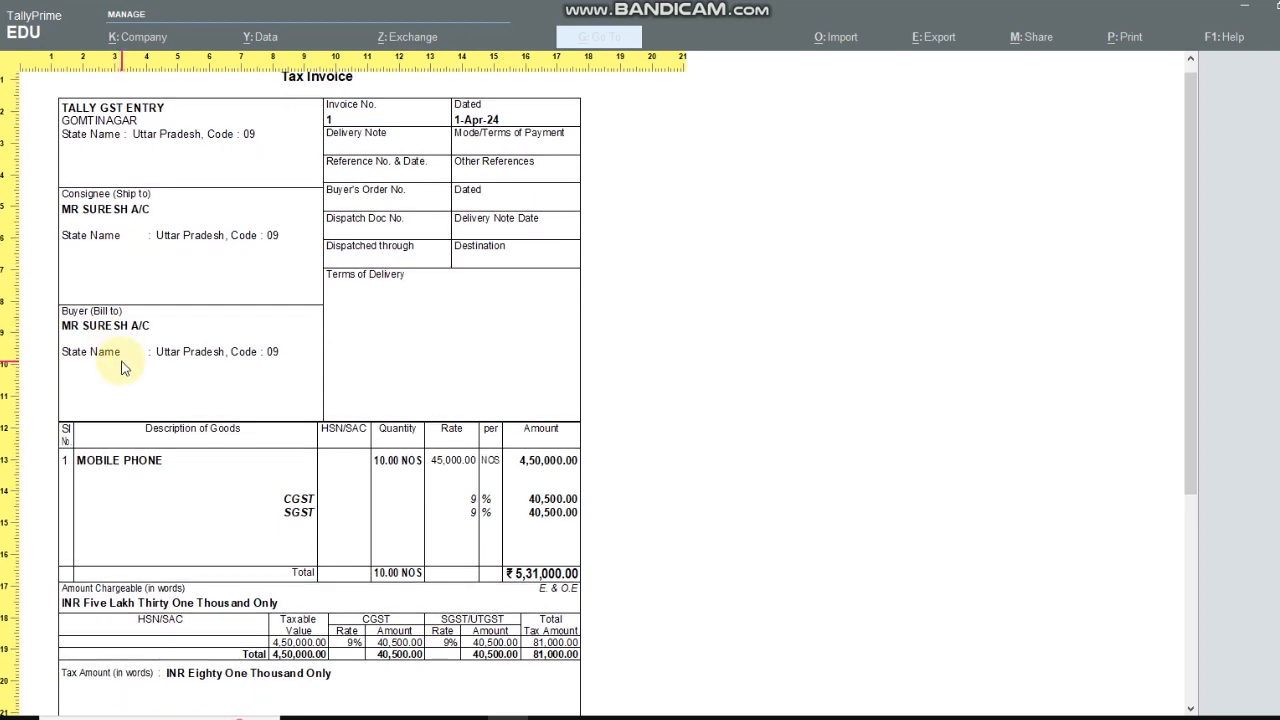
pyautogui.scroll(-2, 124, 360)
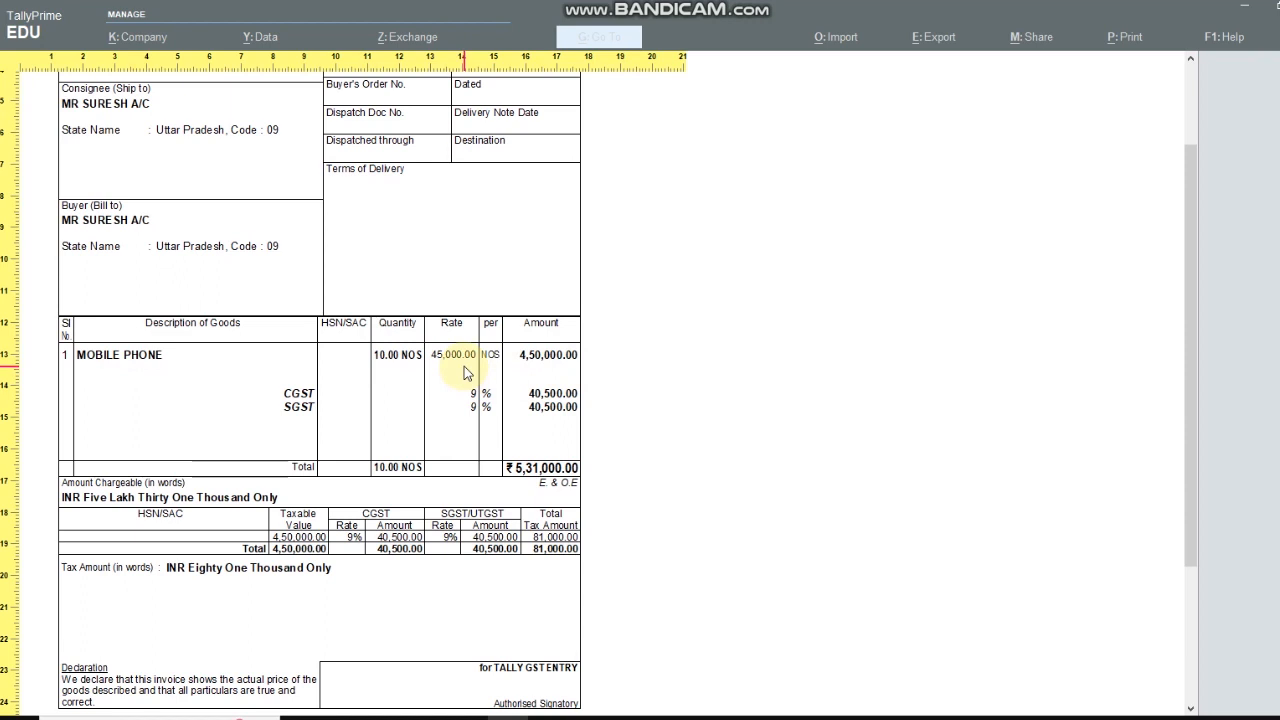
pyautogui.scroll(-4, 463, 372)
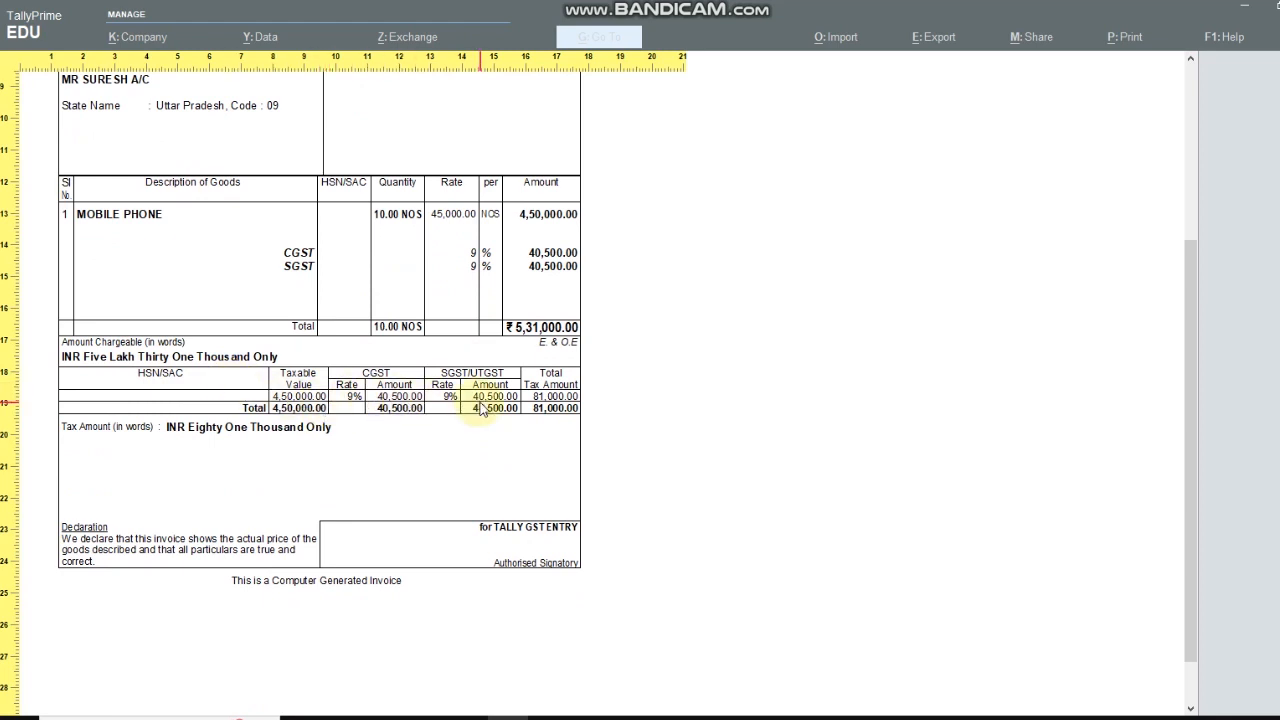
pyautogui.scroll(-1, 560, 427)
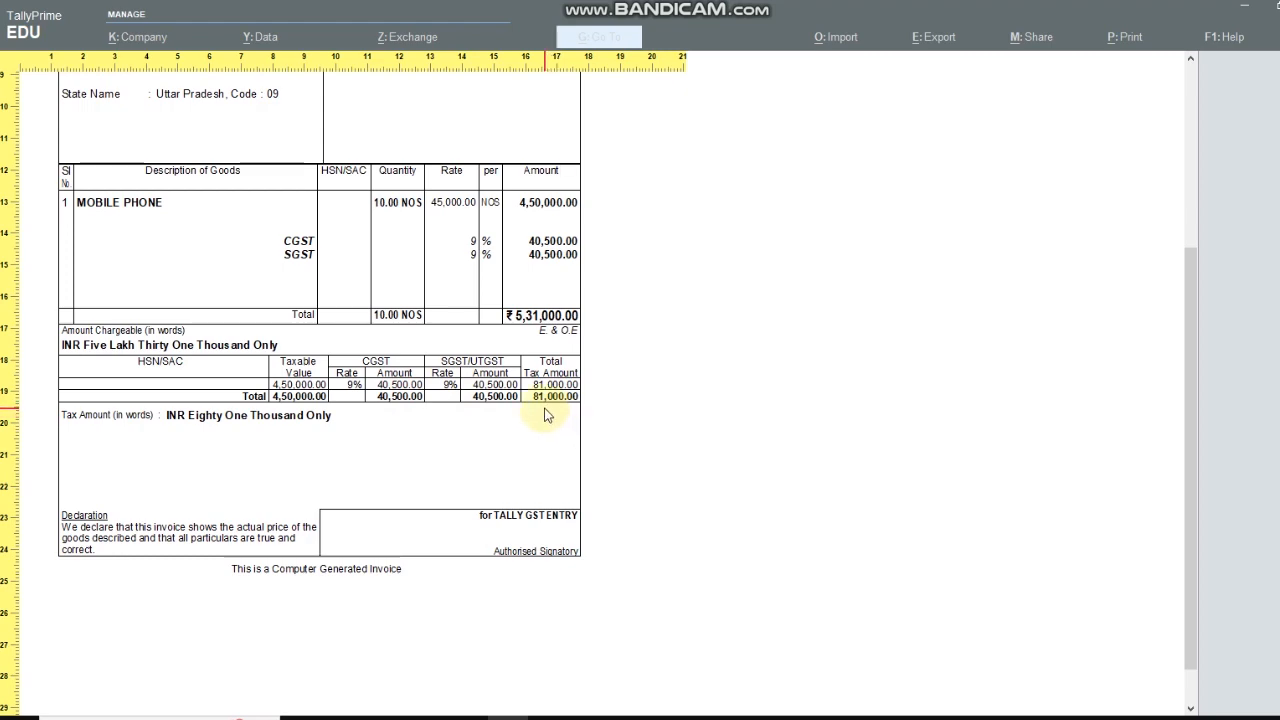
pyautogui.scroll(-3, 545, 415)
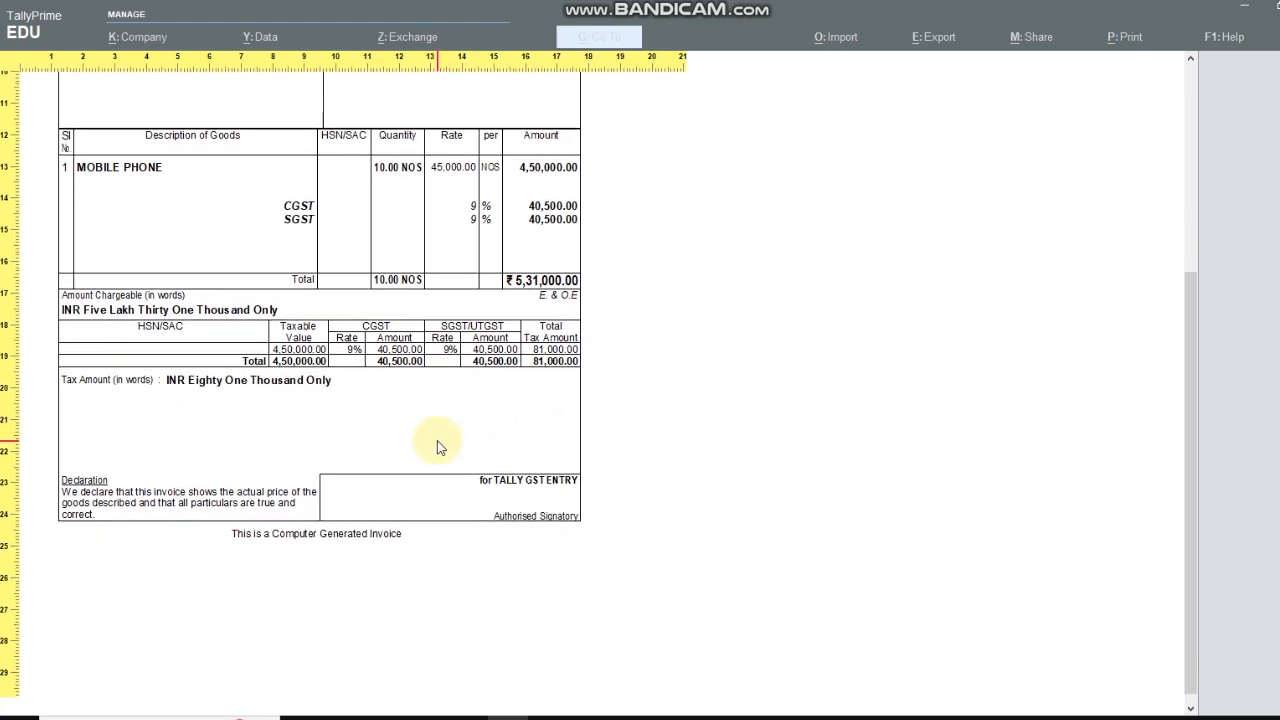
pyautogui.scroll(15, 437, 447)
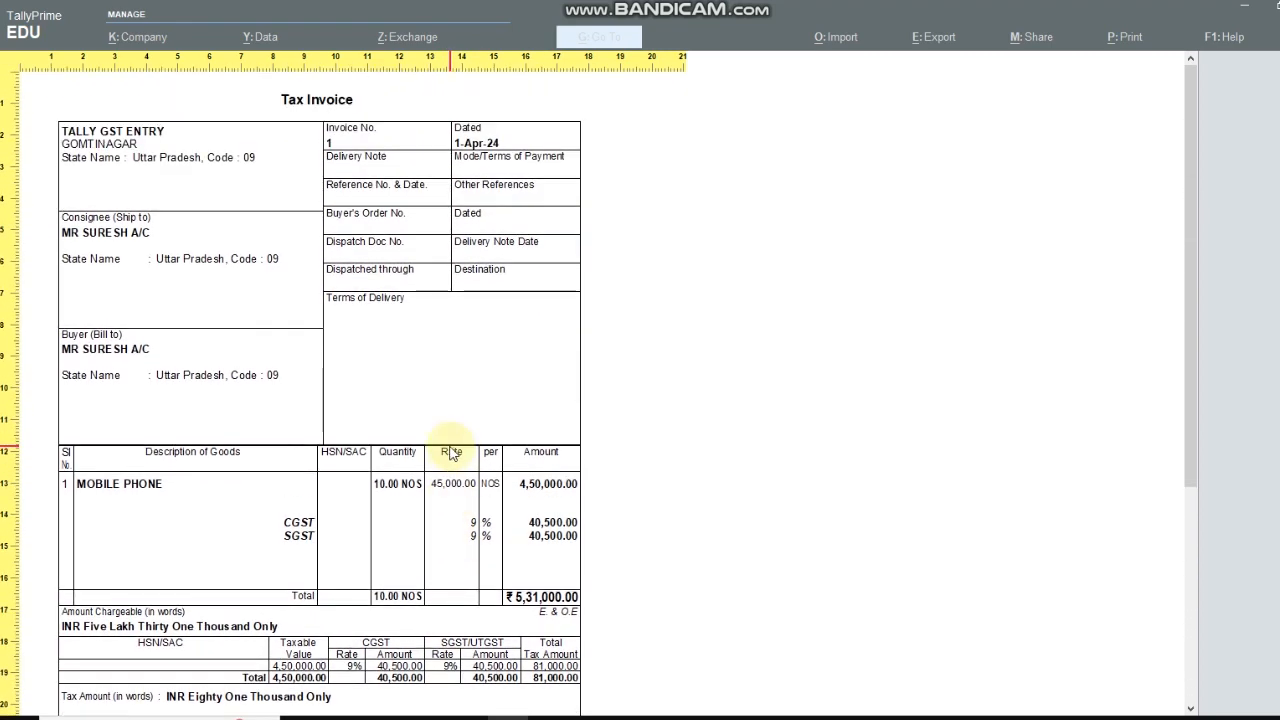
pyautogui.press('Escape')
pyautogui.press('Escape')
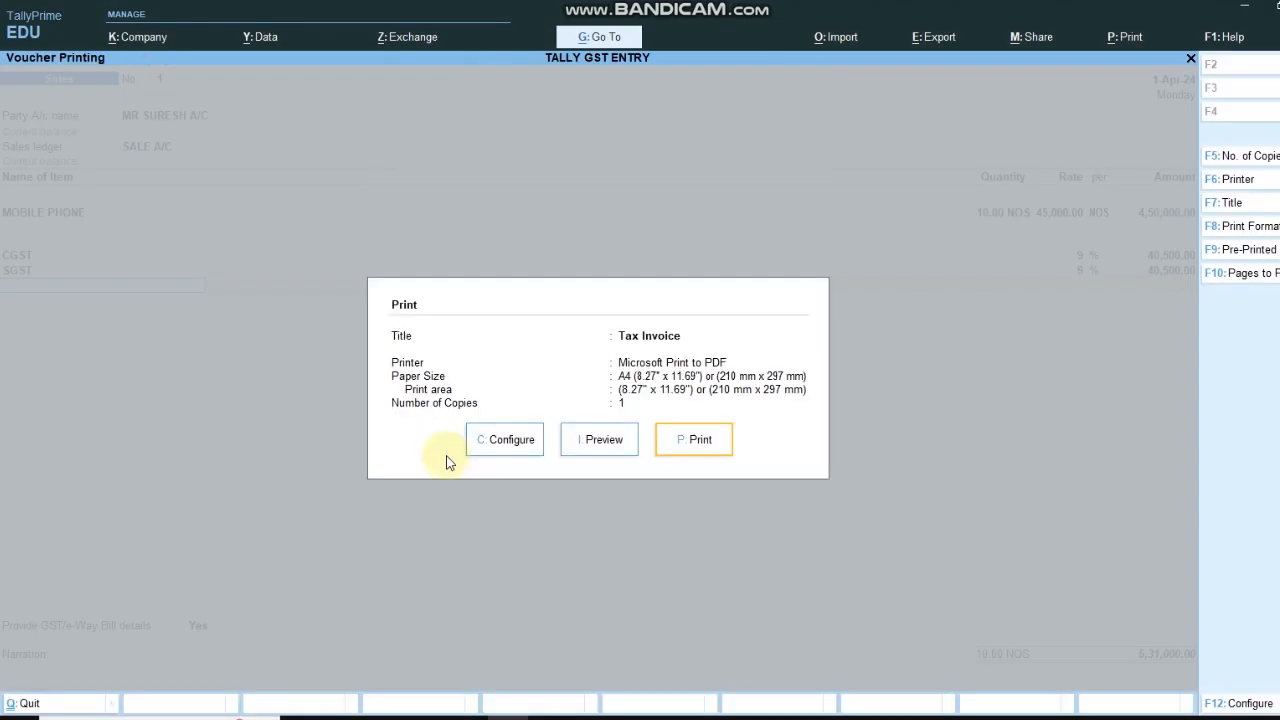
pyautogui.press('Escape')
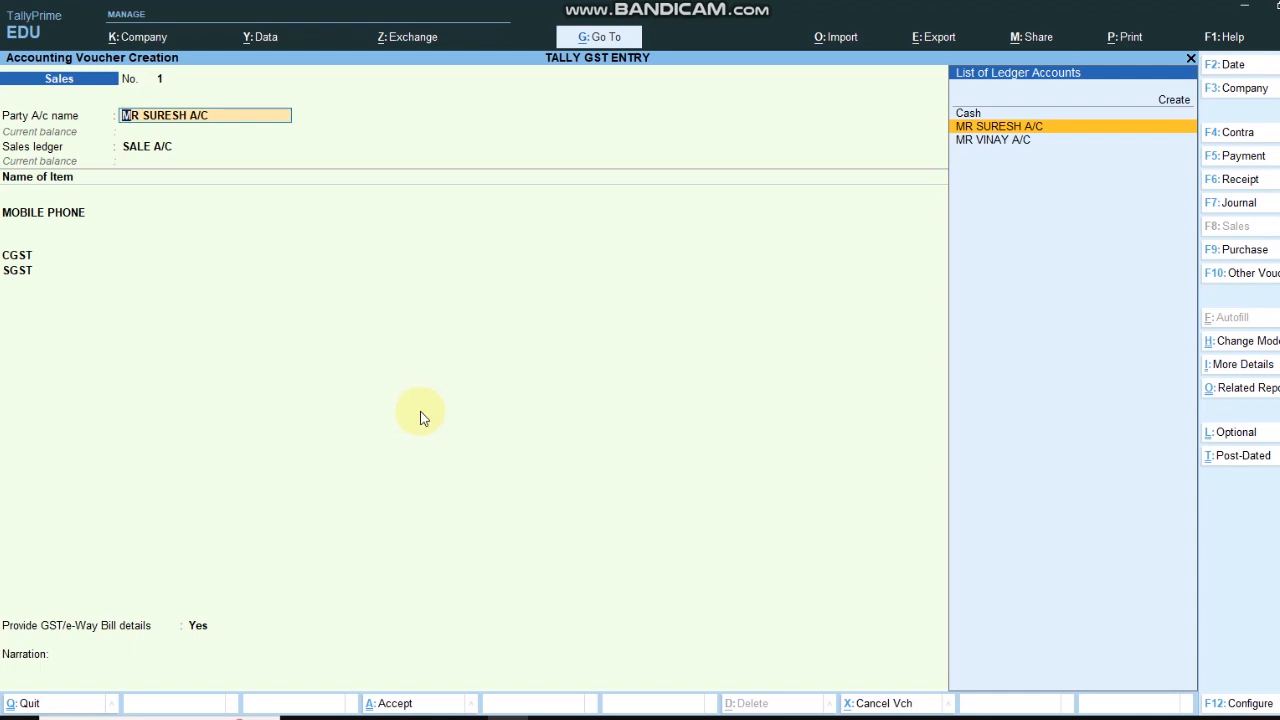
# Step: Save the sales voucher and agree to send its details for e-Way Bill generation
pyautogui.press('ctrl')
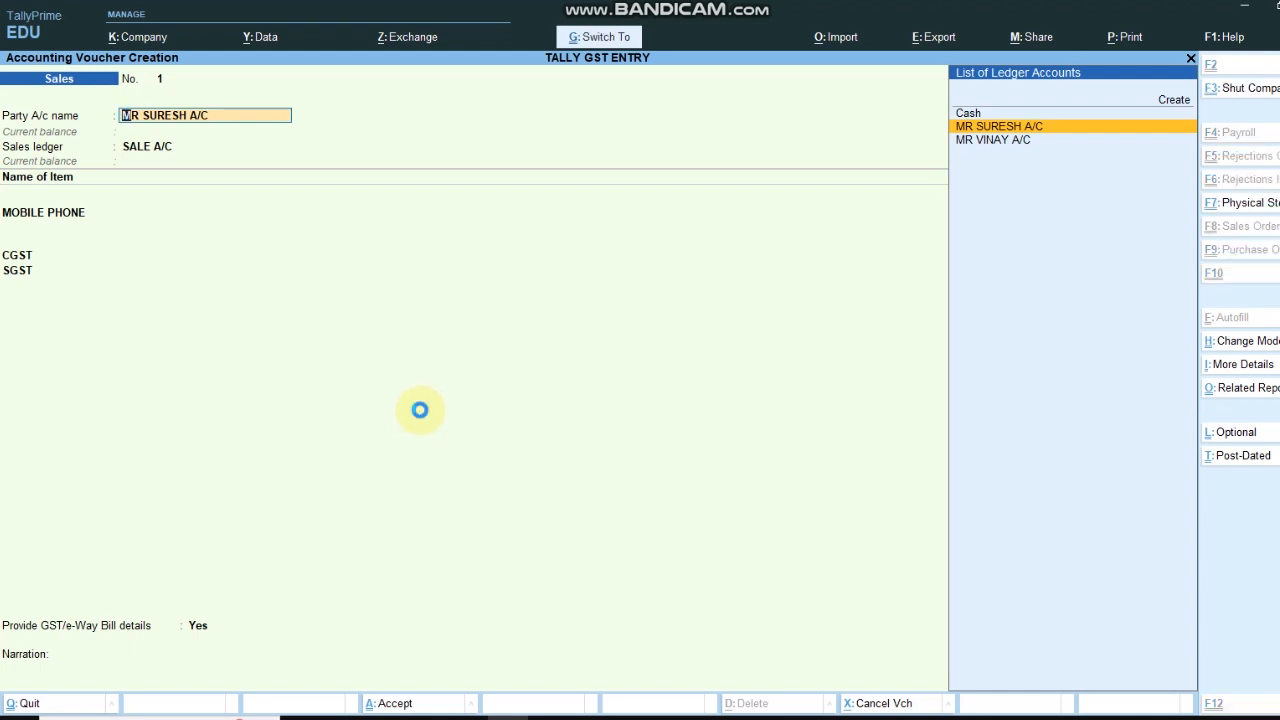
pyautogui.hotkey('ctrl', 'a')
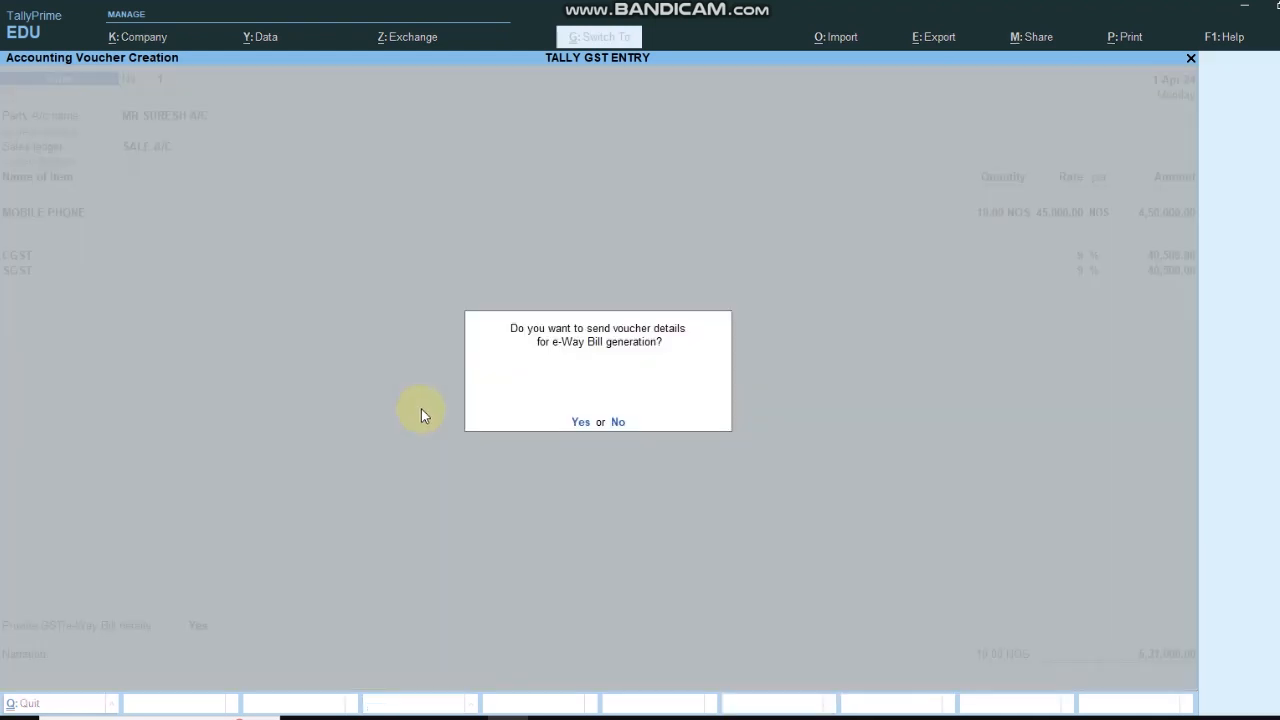
pyautogui.press('y')
pyautogui.press('Return')
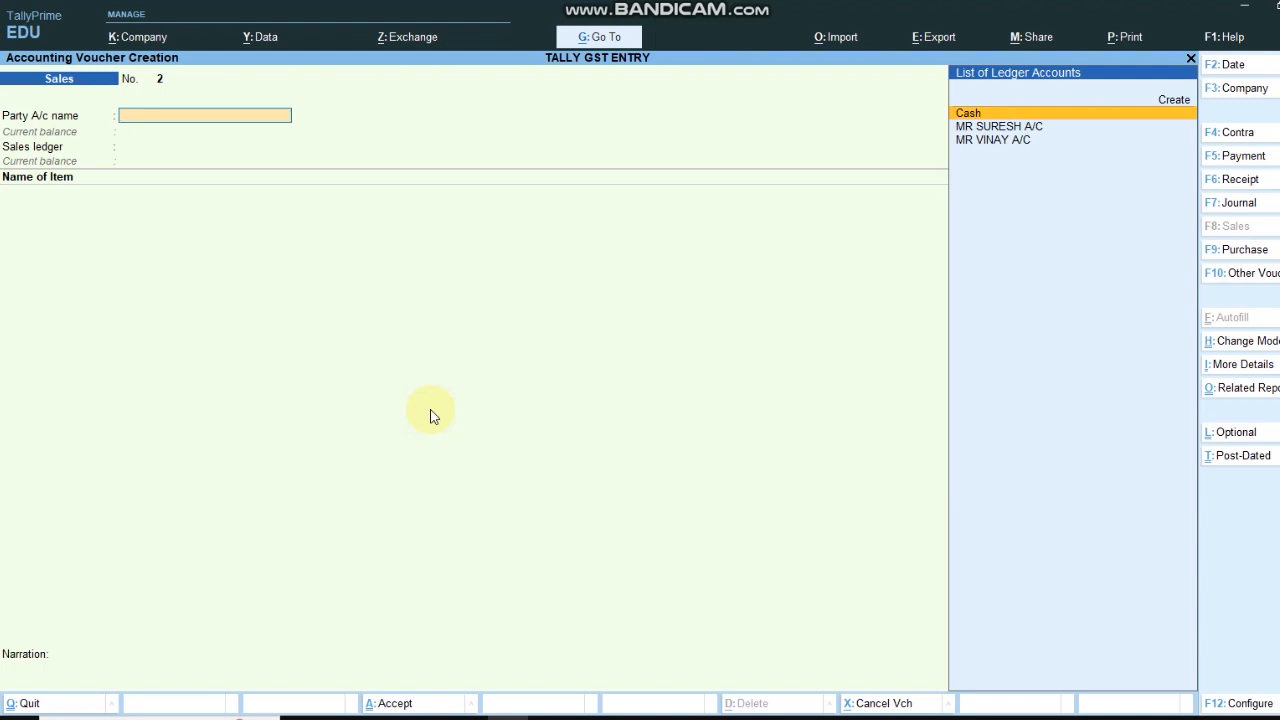
# Step: Start a receipt voucher and credit the customer's ledger with 5,31,000
pyautogui.press('F6')
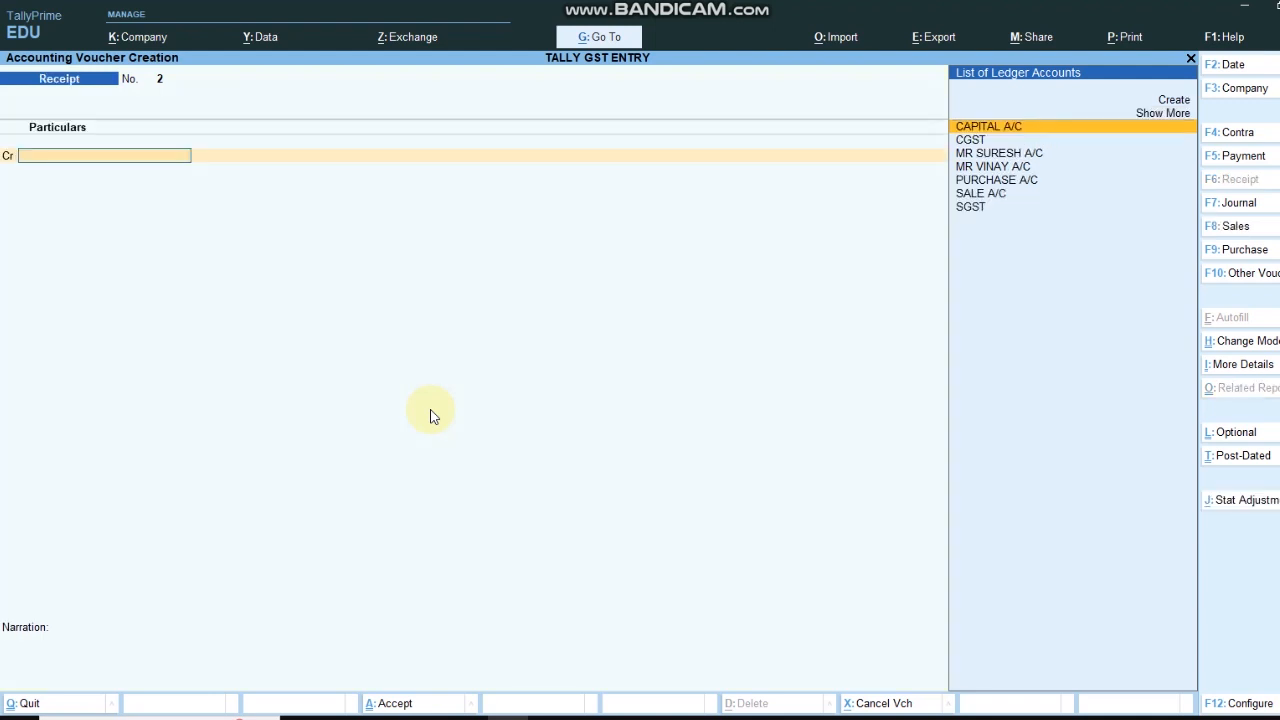
pyautogui.press('Down')
pyautogui.press('Down')
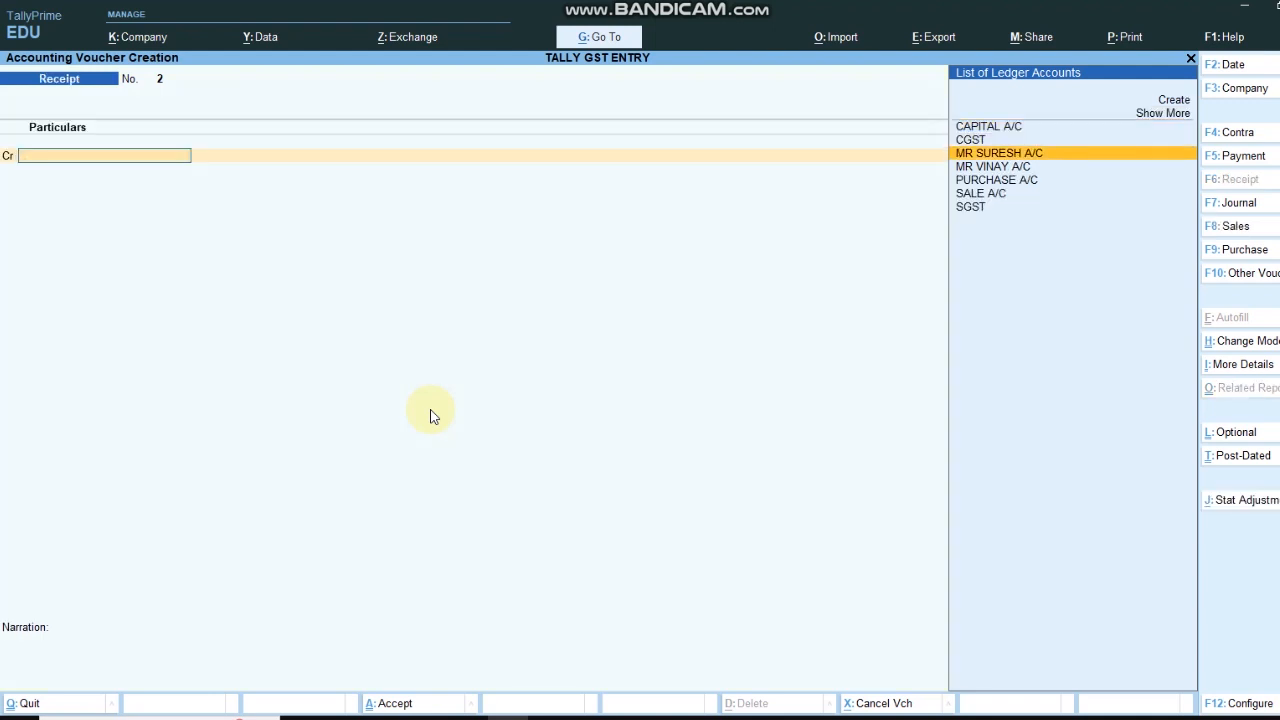
pyautogui.press('Return')
pyautogui.write('5')
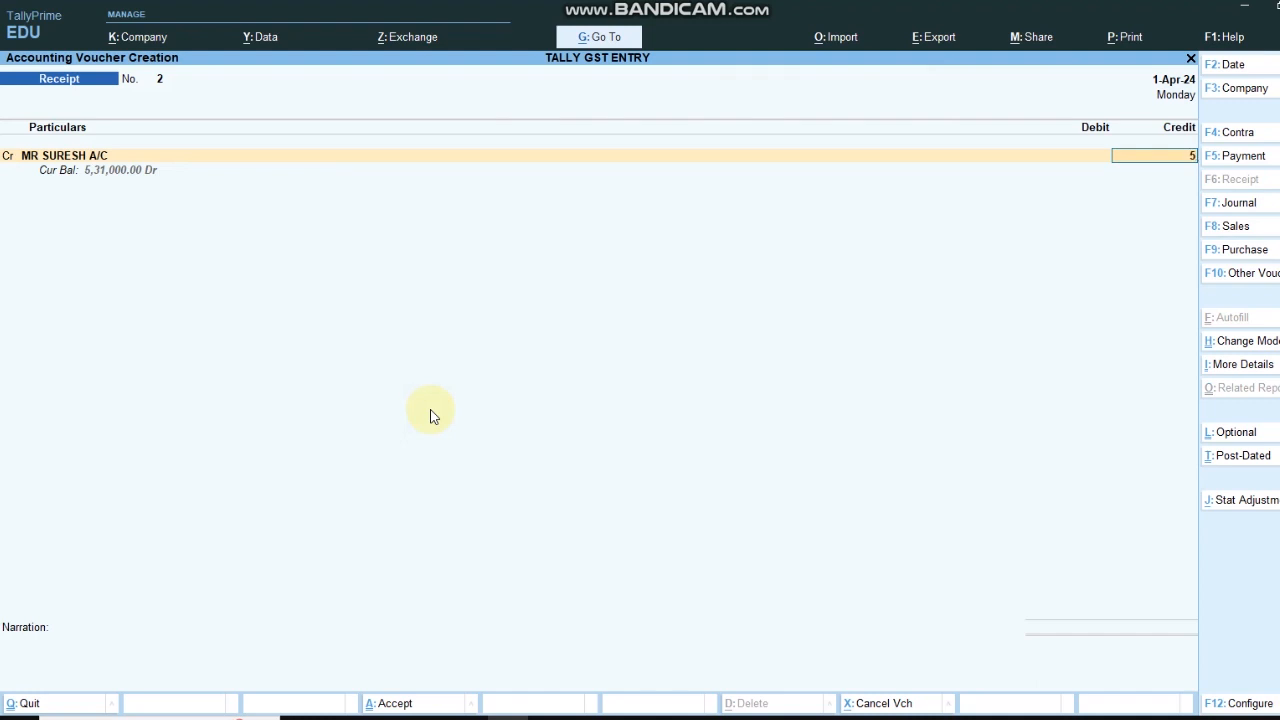
pyautogui.write(',31,000')
pyautogui.press('Return')
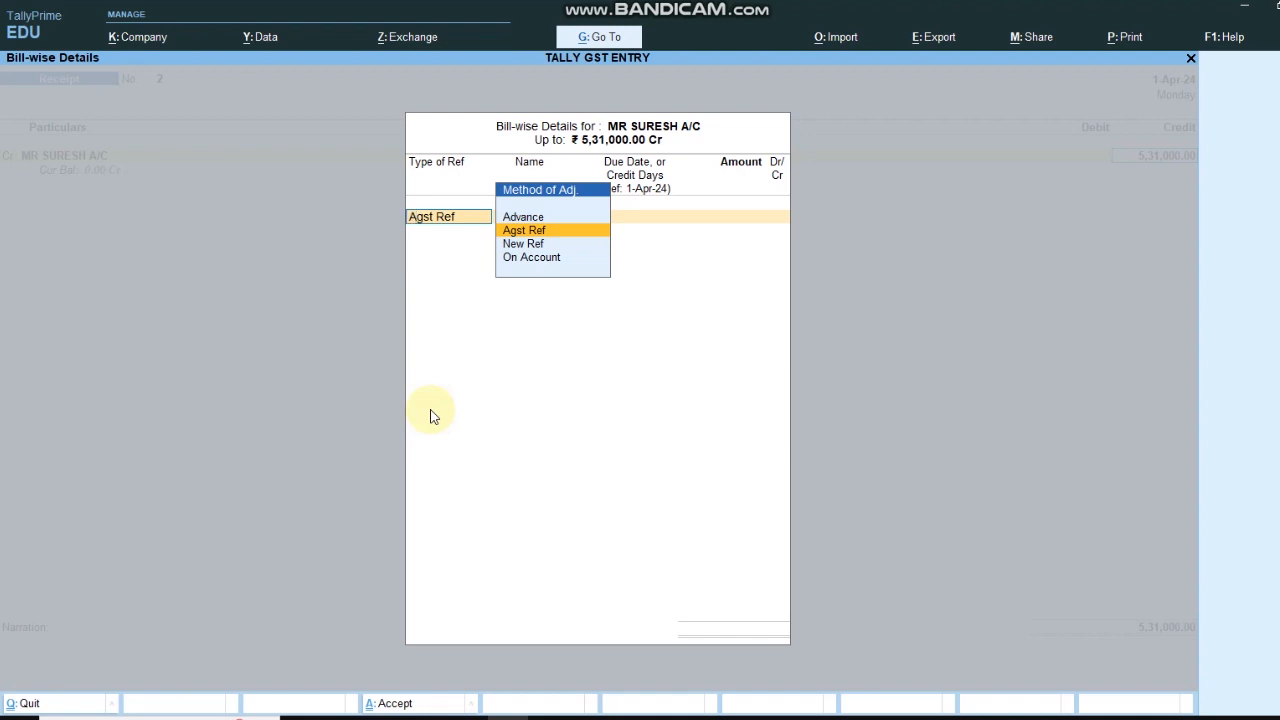
# Step: Allocate the full receipt amount as Agst Ref to the customer's pending bill 1
pyautogui.press('Return')
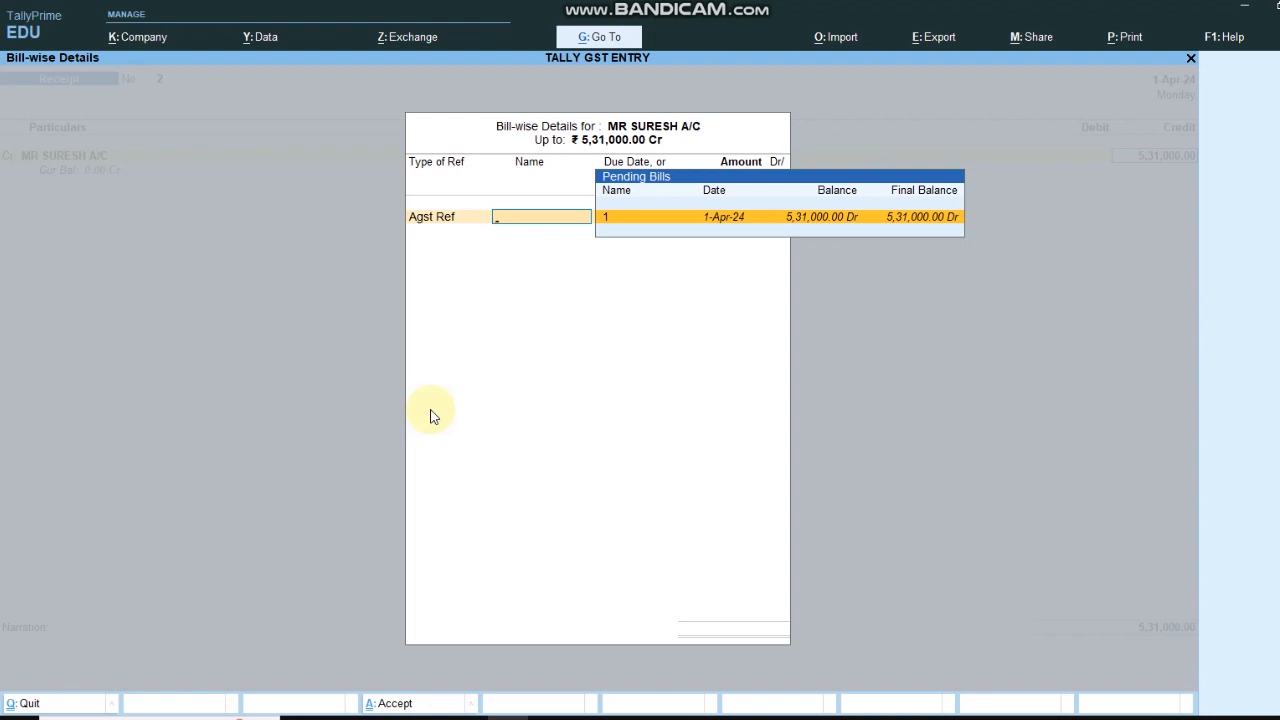
pyautogui.press('Return')
pyautogui.press('Return')
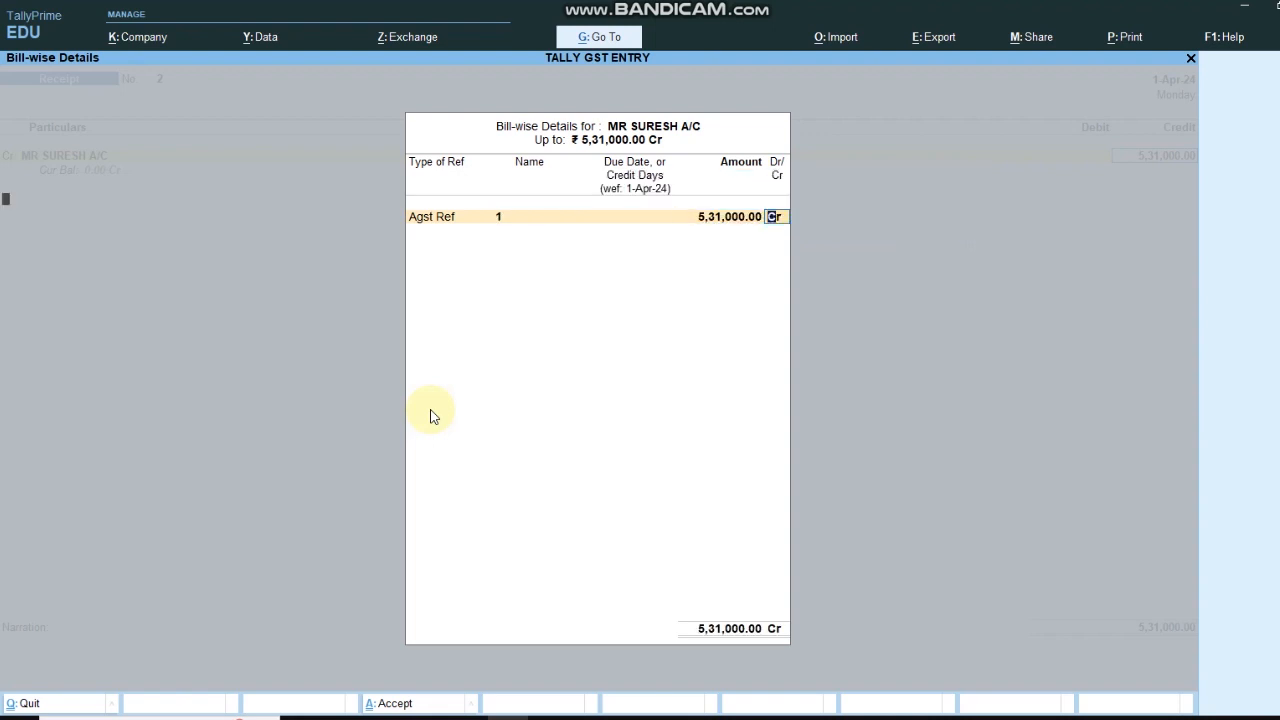
pyautogui.press('Return')
# Step: Debit Cash with the full receipt amount, leave the narration blank and save the receipt voucher
pyautogui.press('Down')
pyautogui.press('Down')
pyautogui.press('Up')
pyautogui.press('Return')
pyautogui.press('Return')
pyautogui.press('Return')
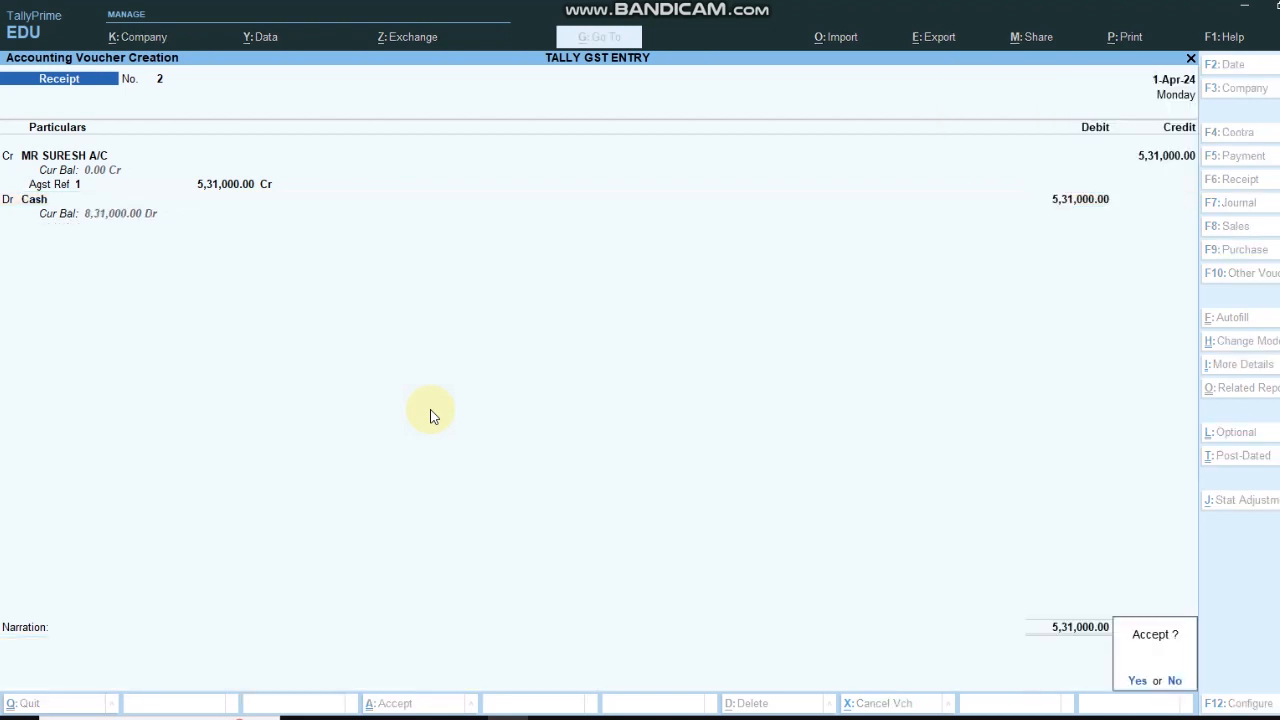
pyautogui.press('Return')
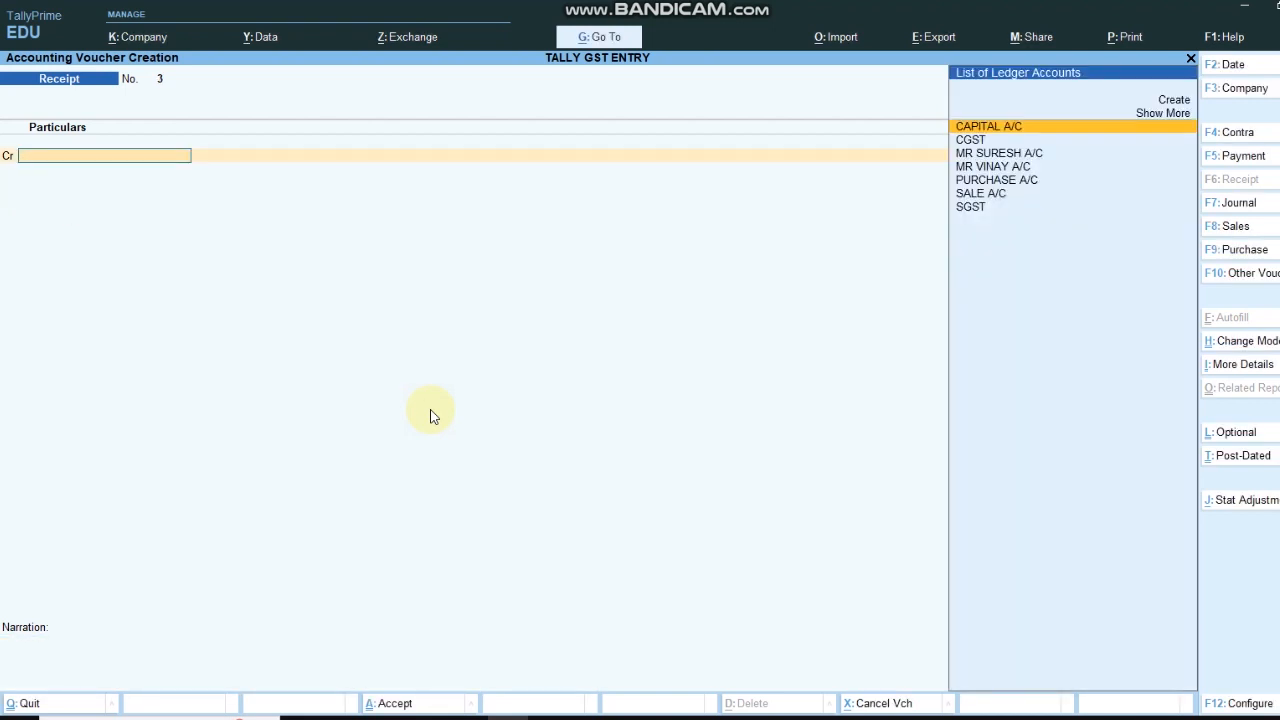
pyautogui.press('Down')
pyautogui.press('Down')
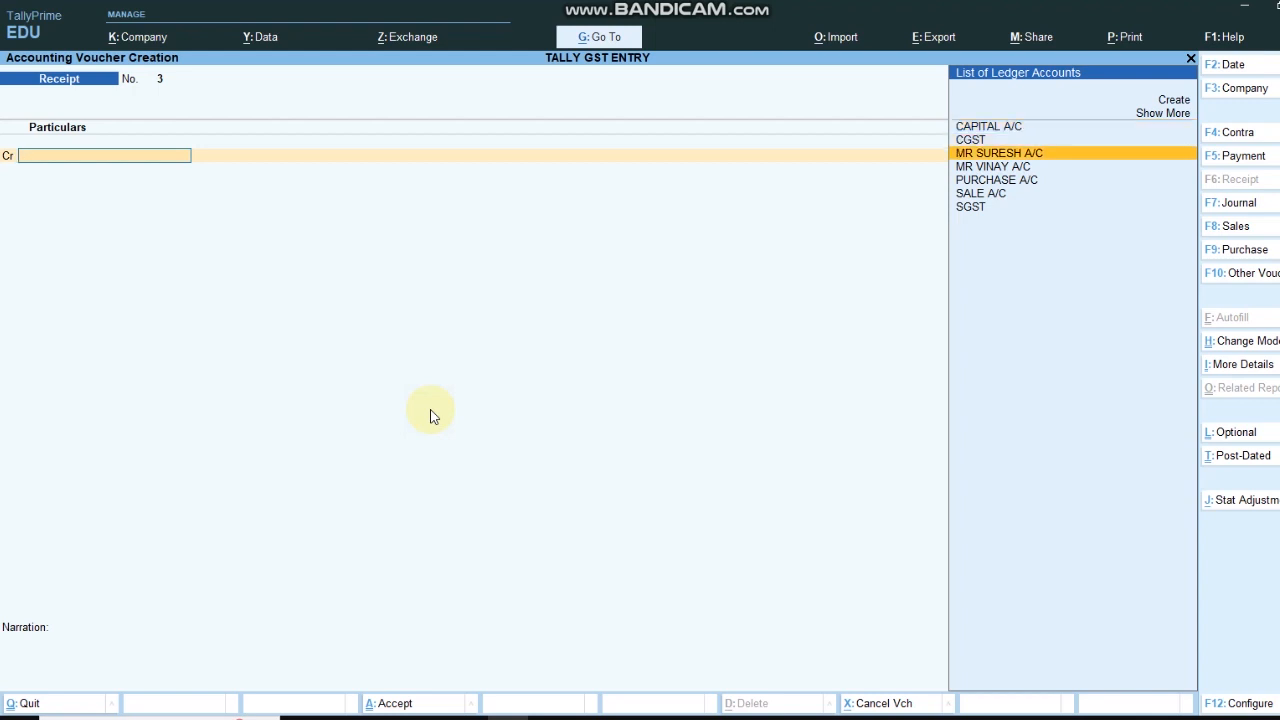
pyautogui.press('Up')
pyautogui.press('Down')
pyautogui.press('Down')
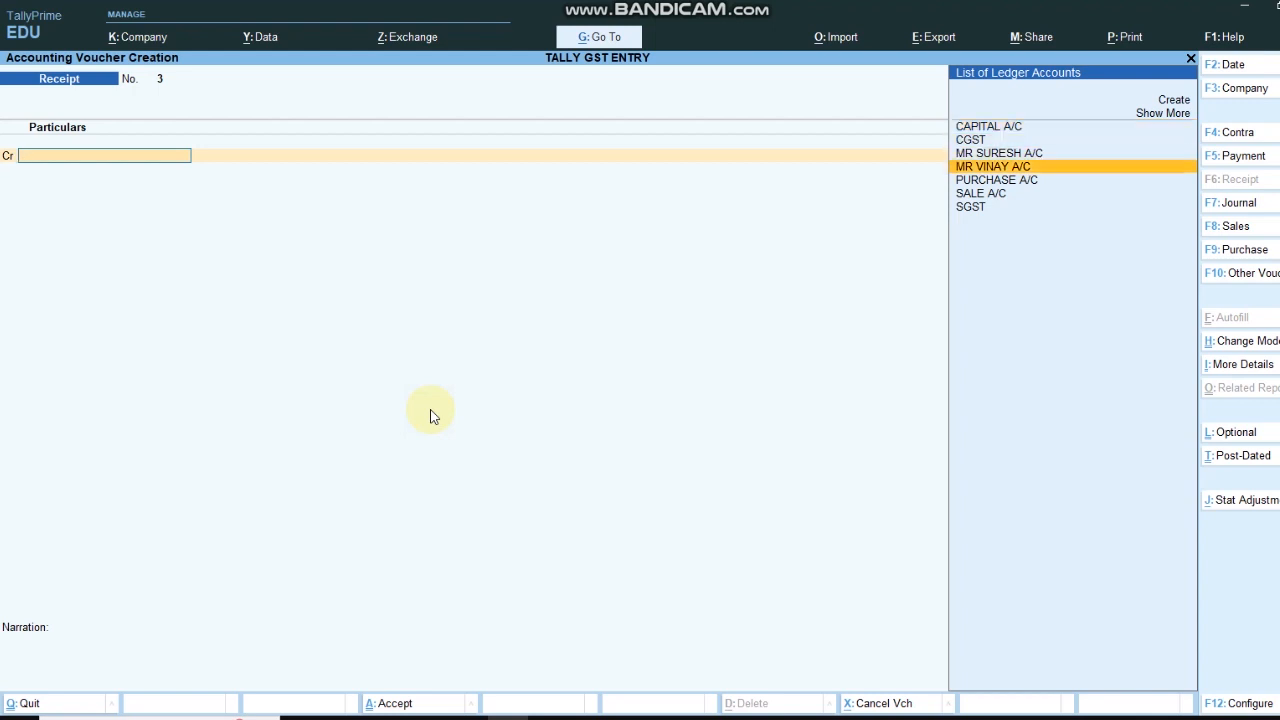
pyautogui.press('Return')
pyautogui.write('3')
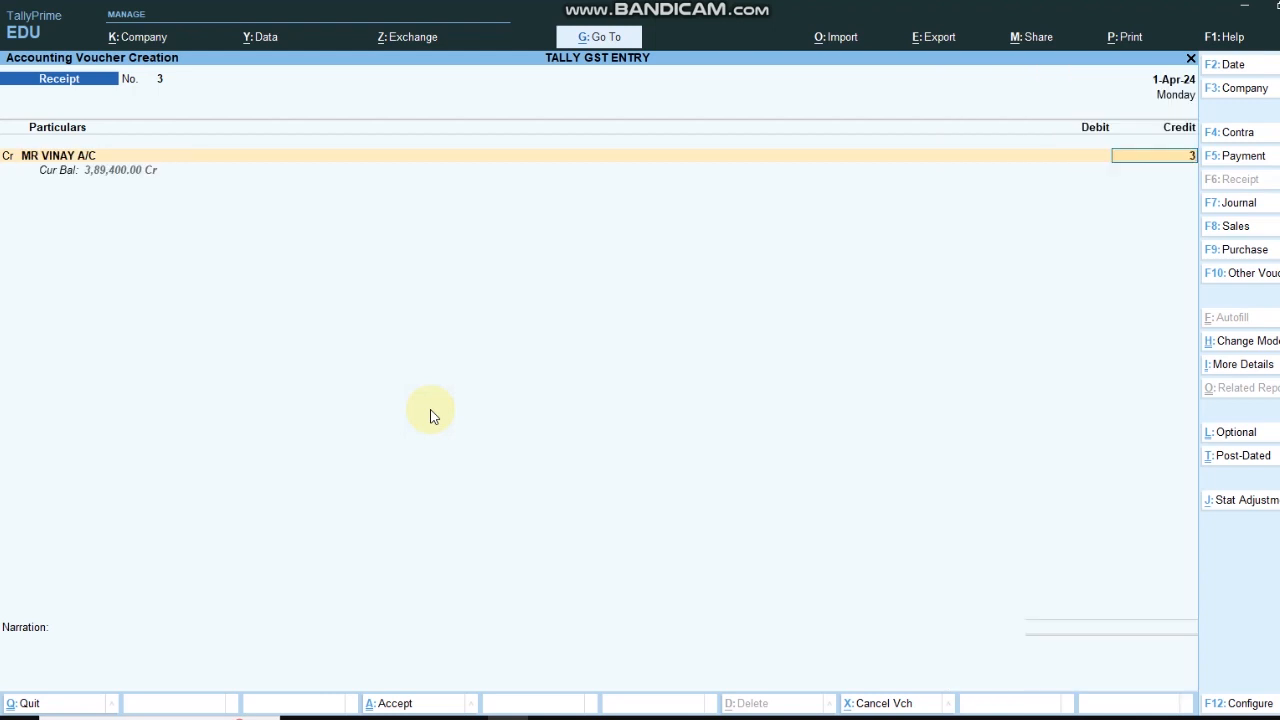
pyautogui.write('89400')
pyautogui.press('Return')
pyautogui.press('Return')
pyautogui.press('Return')
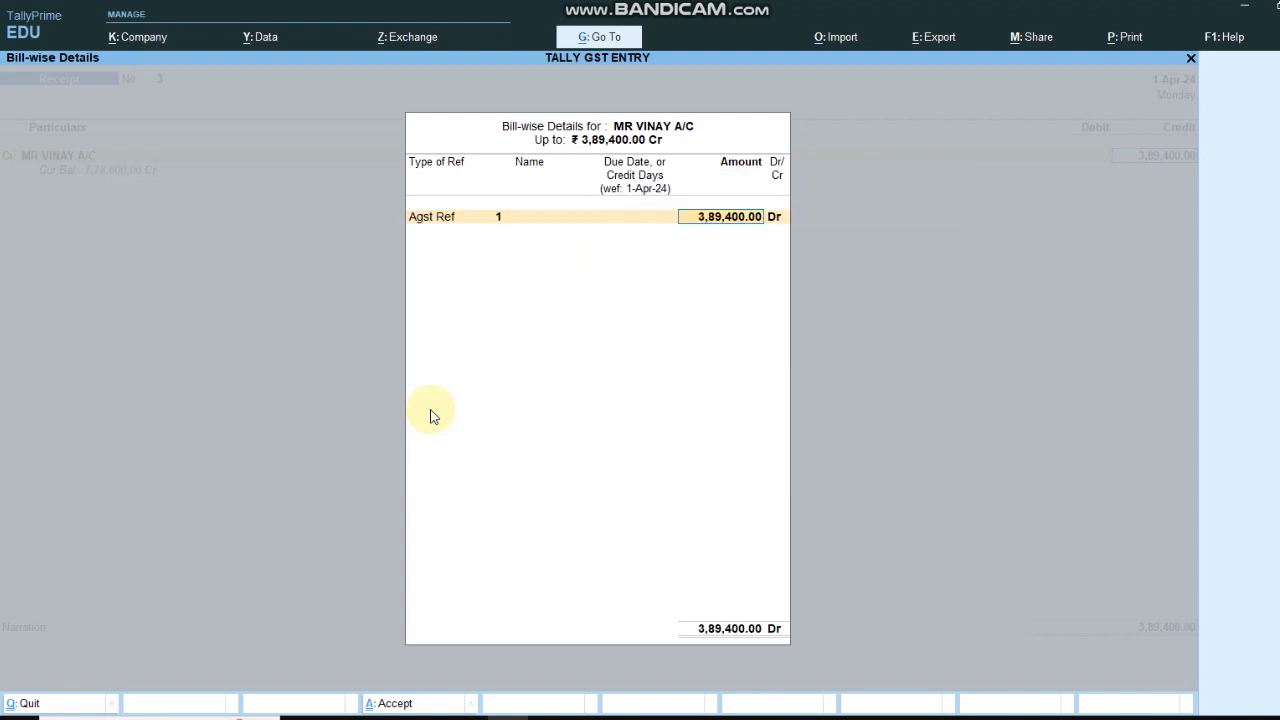
pyautogui.press('Return')
pyautogui.press('Return')
pyautogui.press('Return')
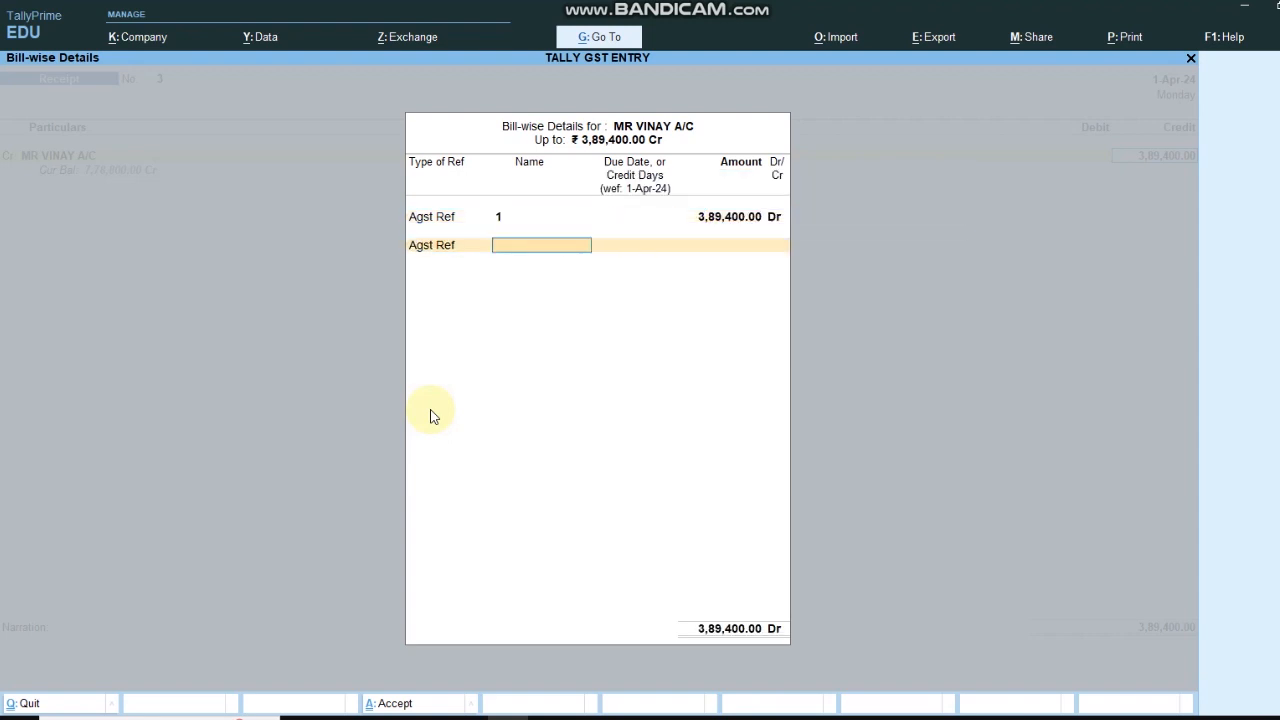
pyautogui.press('BackSpace')
pyautogui.press('BackSpace')
pyautogui.press('BackSpace')
pyautogui.press('BackSpace')
pyautogui.press('BackSpace')
pyautogui.press('BackSpace')
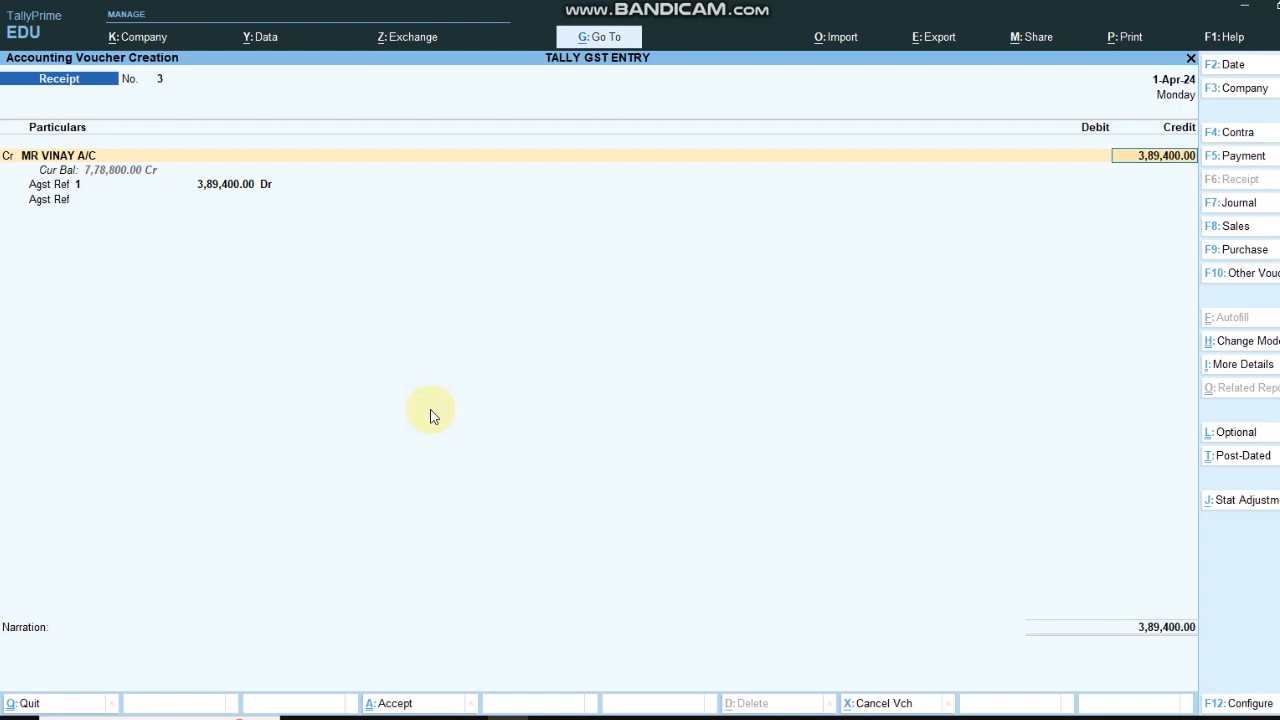
# Step: Switch to a payment voucher and debit the supplier's ledger with 3,89,400
pyautogui.press('F5')
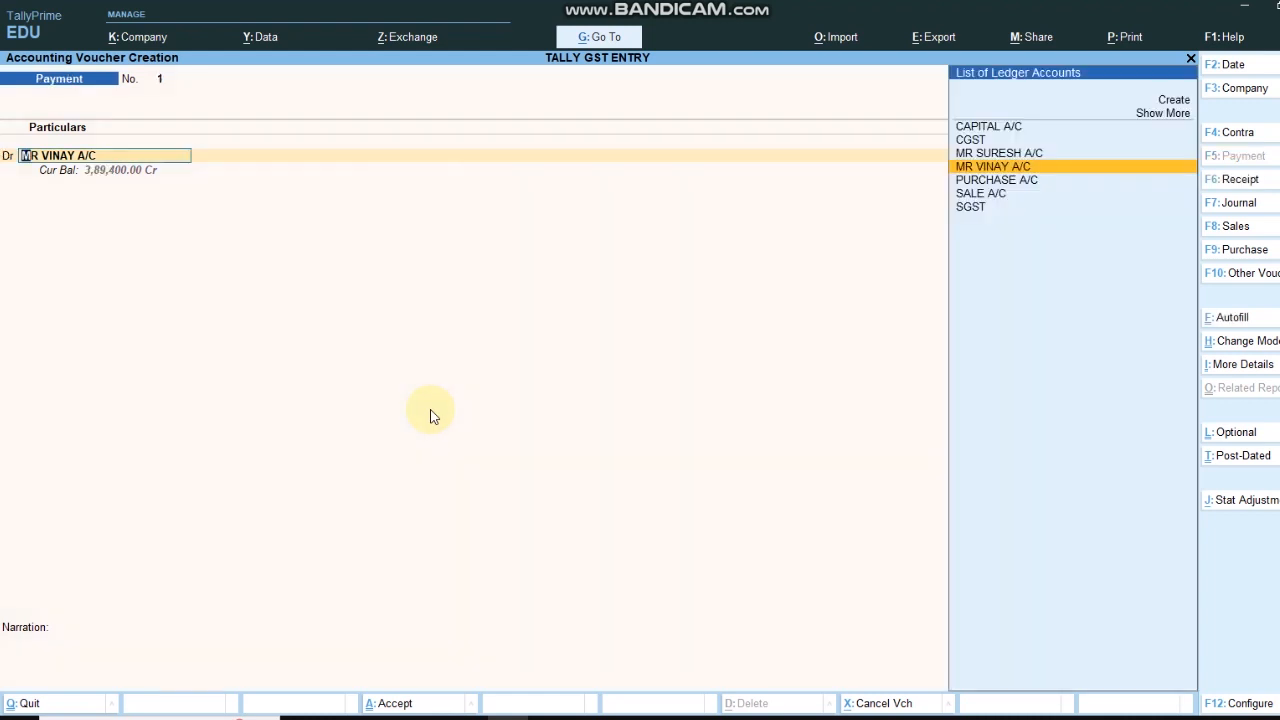
pyautogui.press('Return')
pyautogui.write('389400')
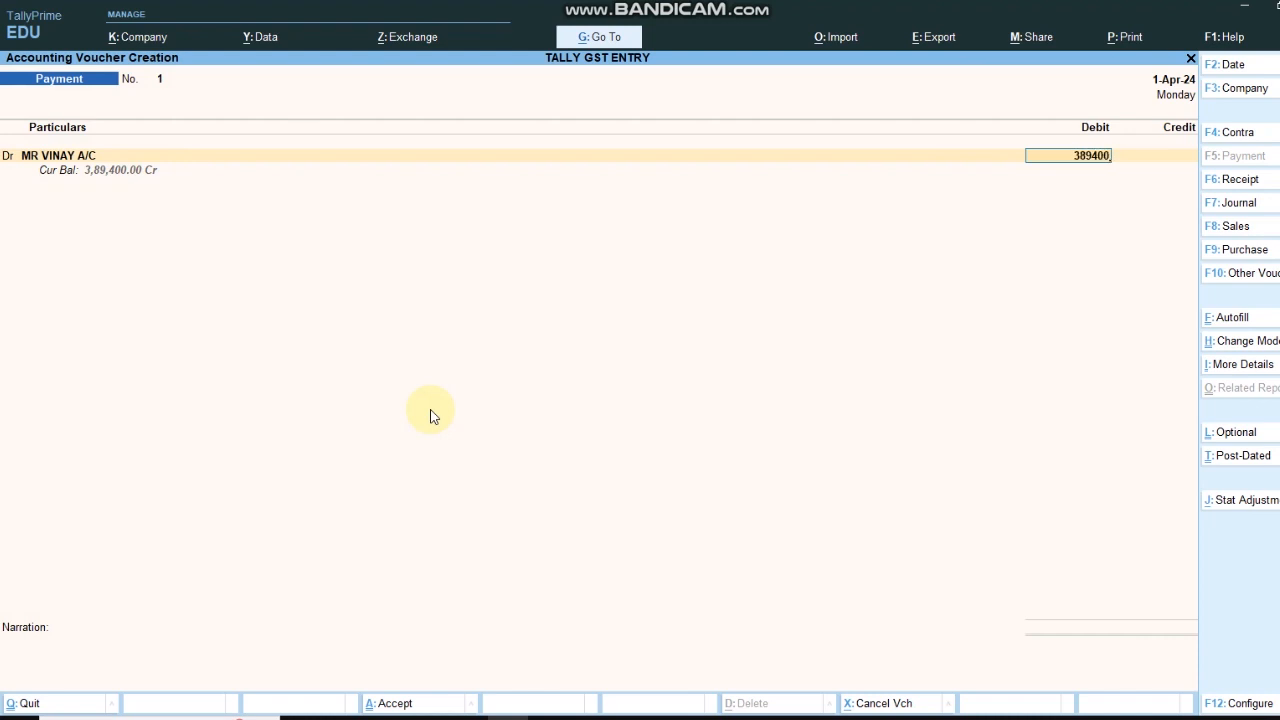
pyautogui.press('Return')
# Step: Allocate the full payment amount as Agst Ref to the supplier's pending bill 1
pyautogui.press('Return')
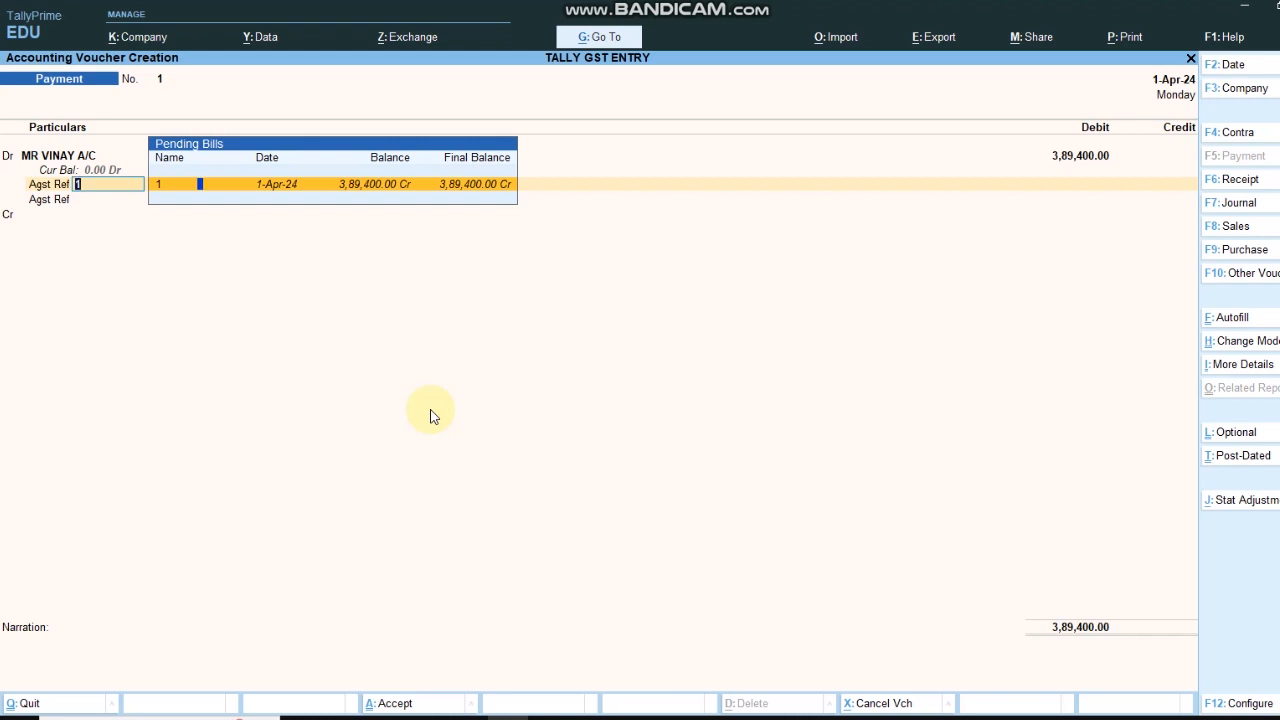
pyautogui.press('Return')
pyautogui.press('Return')
# Step: Credit Cash with the full payment amount, save the payment voucher without a narration and leave voucher entry
pyautogui.press('Down')
pyautogui.press('Return')
pyautogui.press('Return')
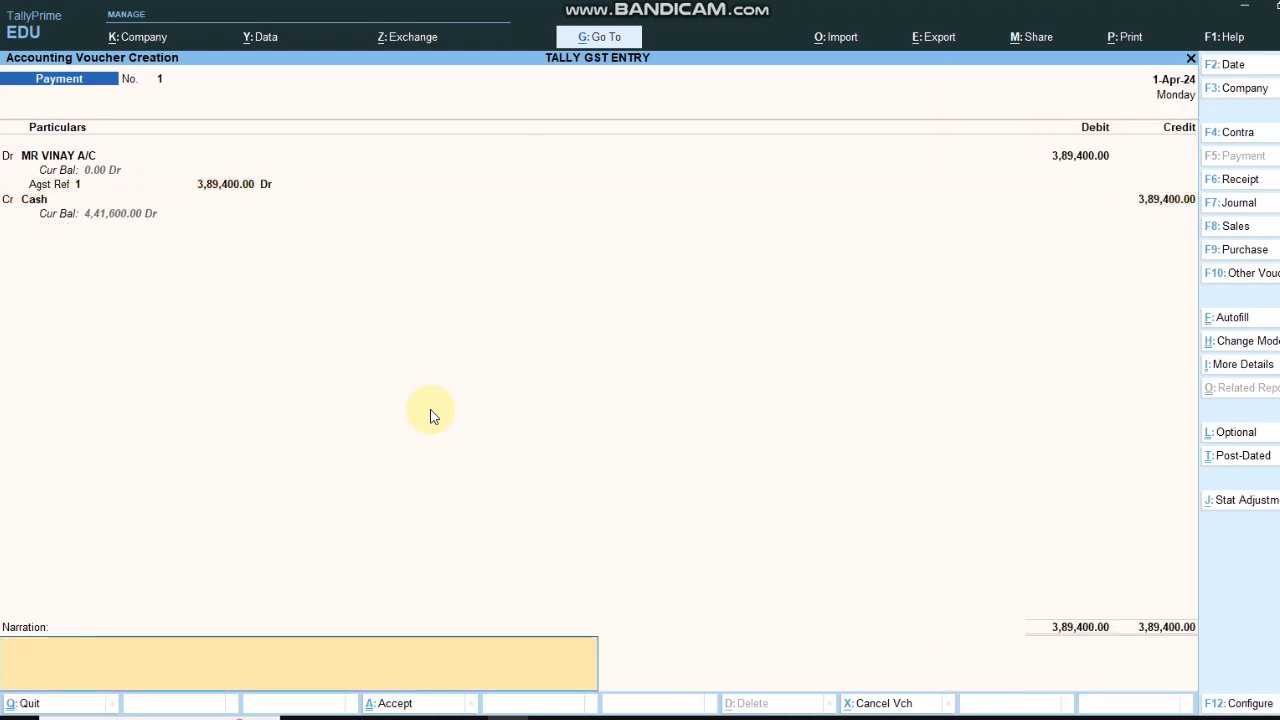
pyautogui.press('Return')
pyautogui.press('Return')
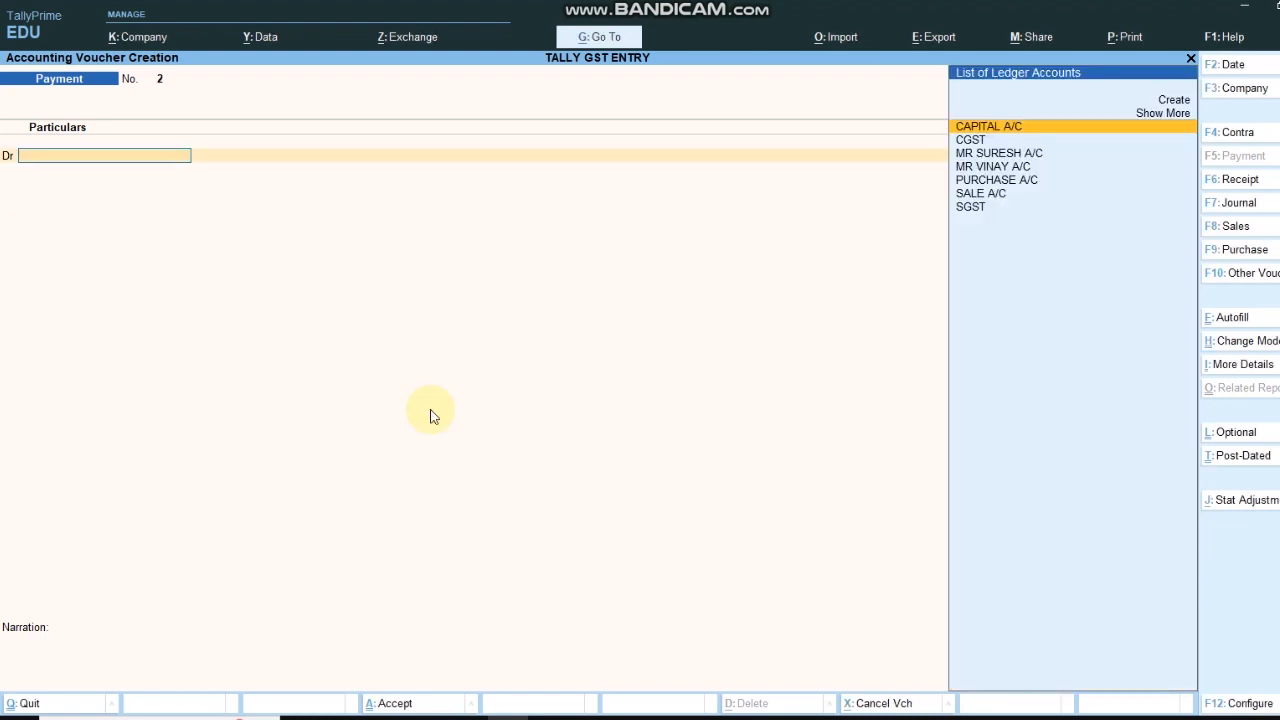
pyautogui.press('Escape')
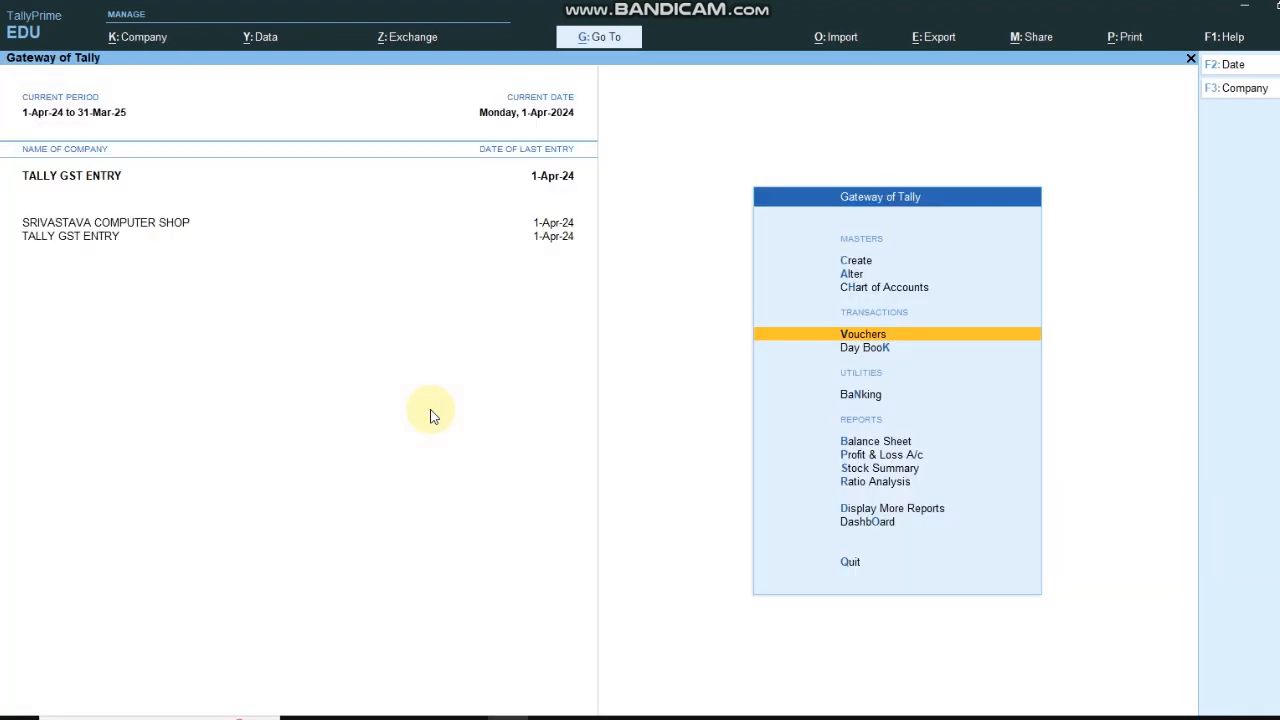
# Step: Open the company's Balance Sheet and expand it to the detailed view
pyautogui.press('Down')
pyautogui.press('Down')
pyautogui.press('Down')
pyautogui.press('Down')
pyautogui.press('Up')
pyautogui.press('Return')
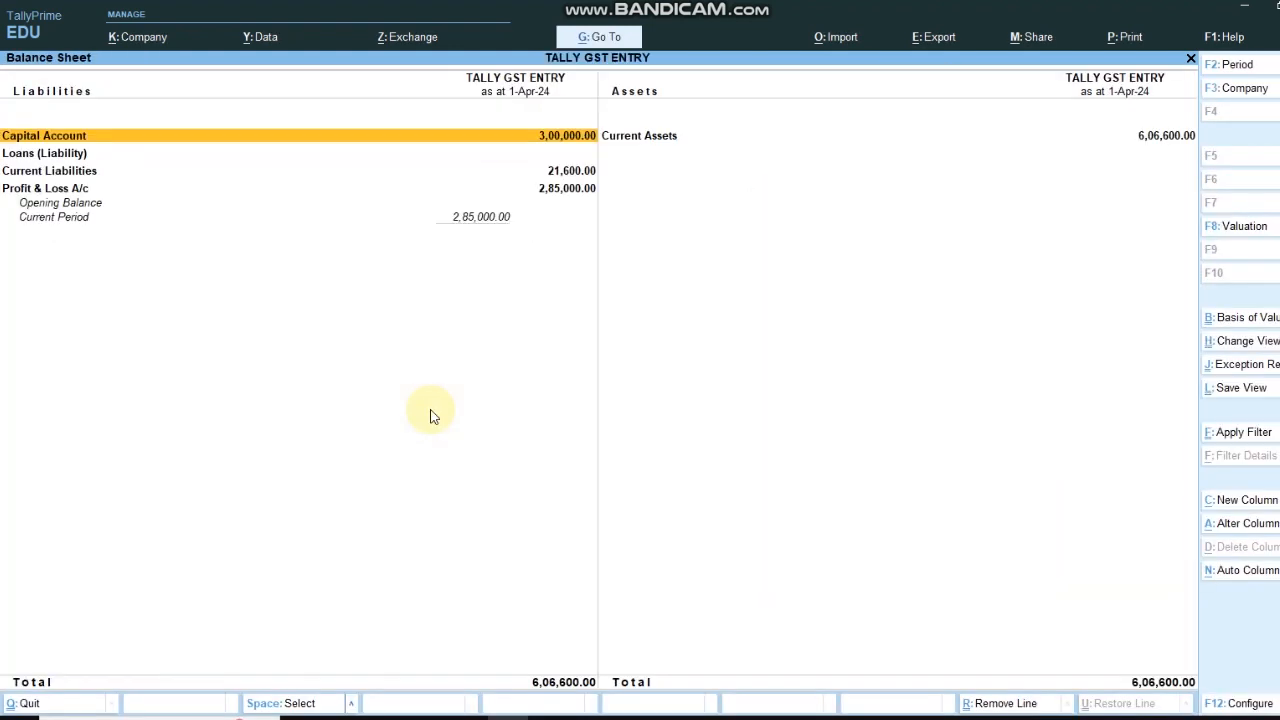
pyautogui.press('alt')
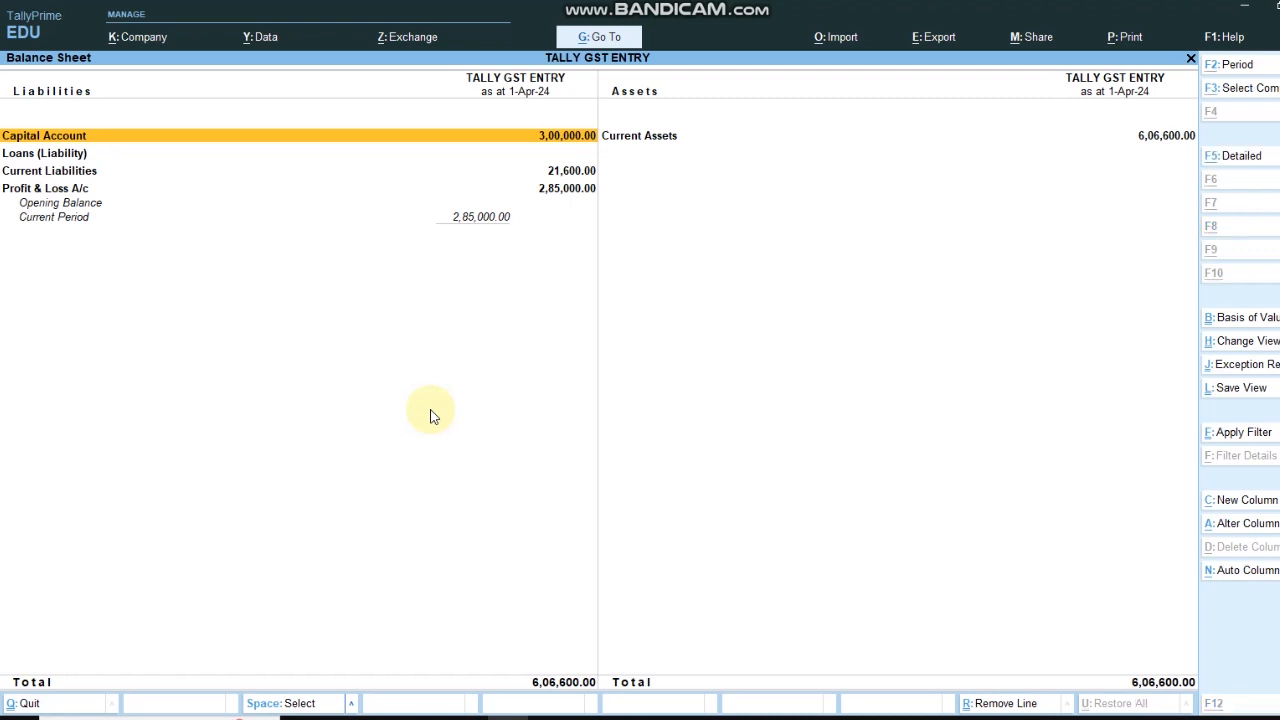
pyautogui.hotkey('alt', 'F5')
# Step: Examine the CGST and SGST balances in the Duties & Taxes group, then return to the Balance Sheet
pyautogui.press('Down')
pyautogui.press('Down')
pyautogui.press('Down')
pyautogui.press('Down')
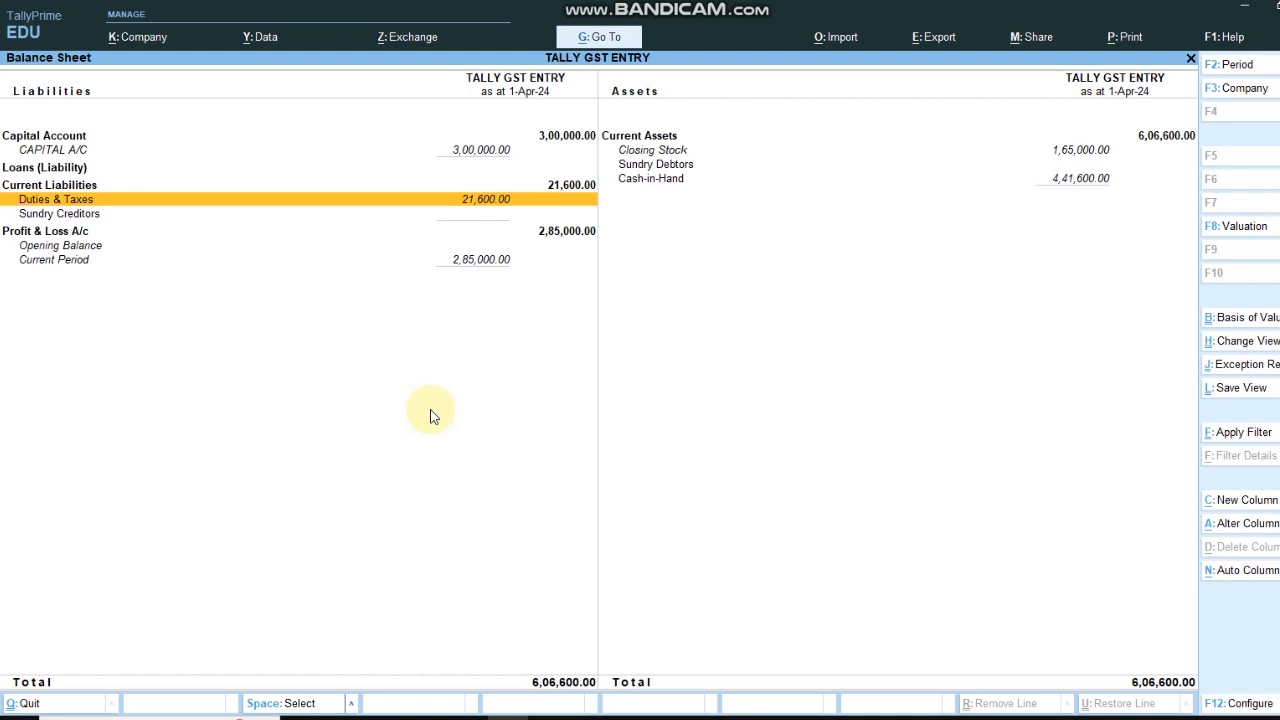
pyautogui.press('Return')
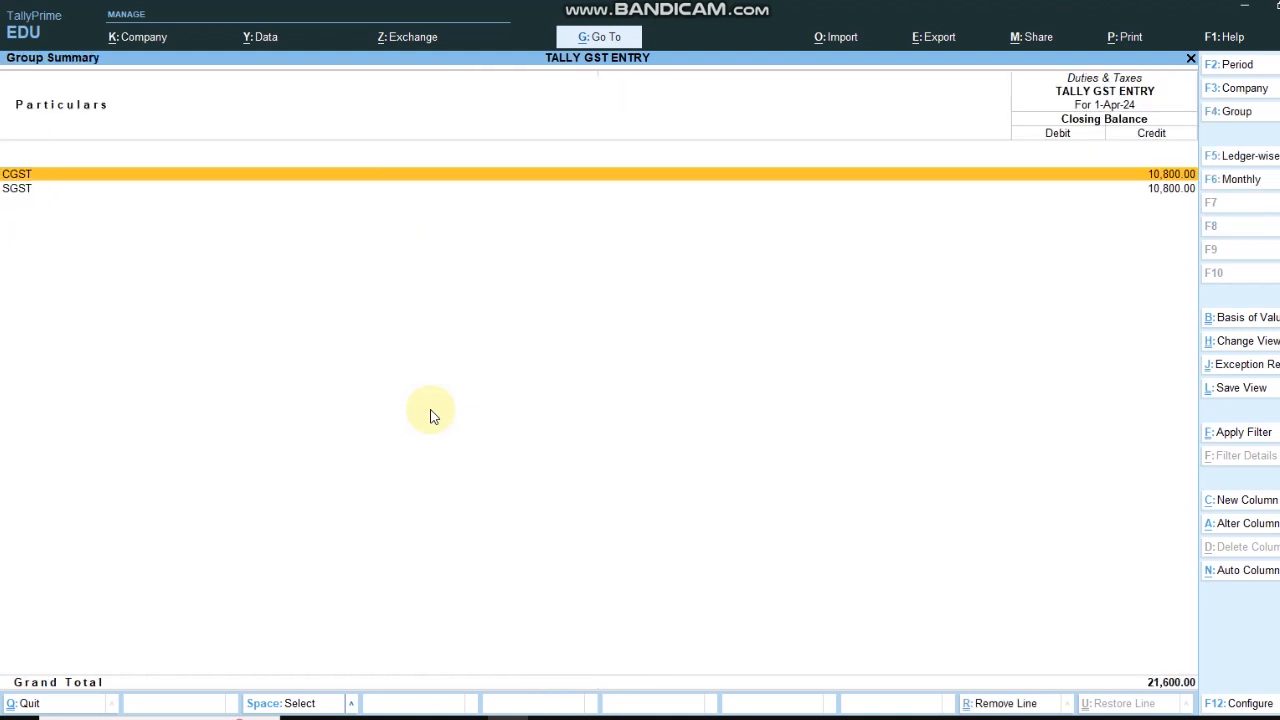
pyautogui.press('Escape')
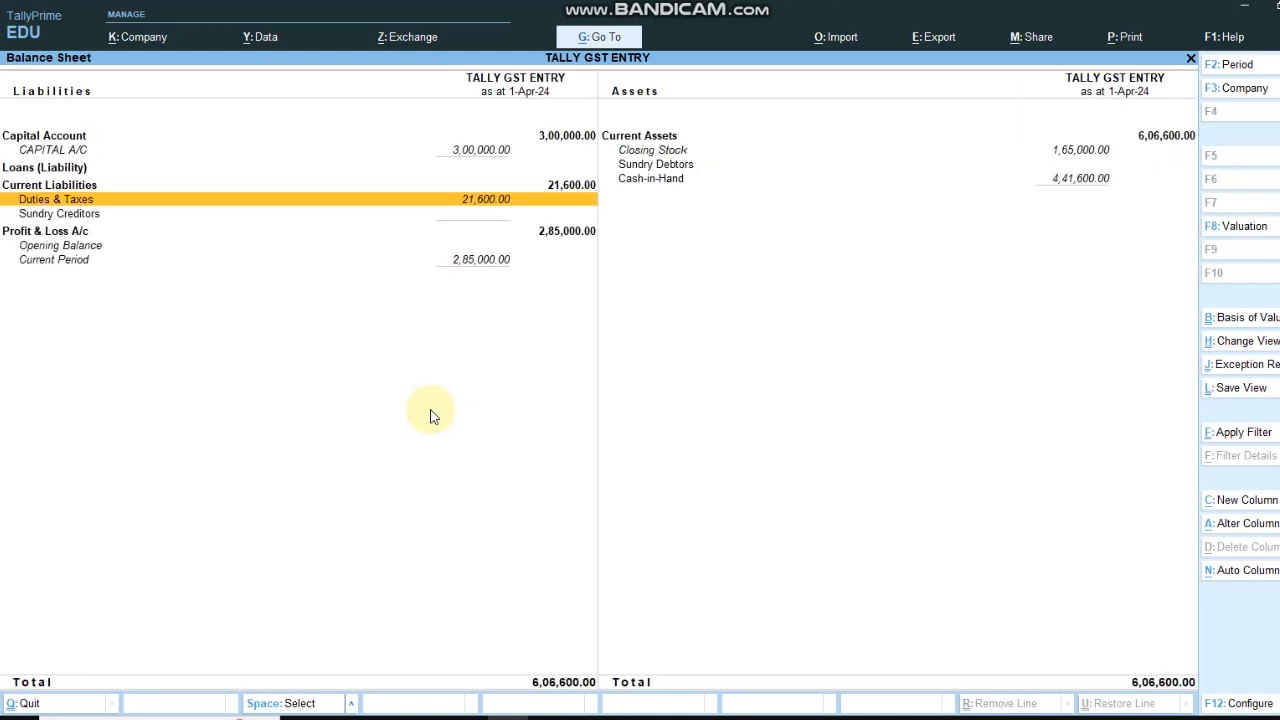